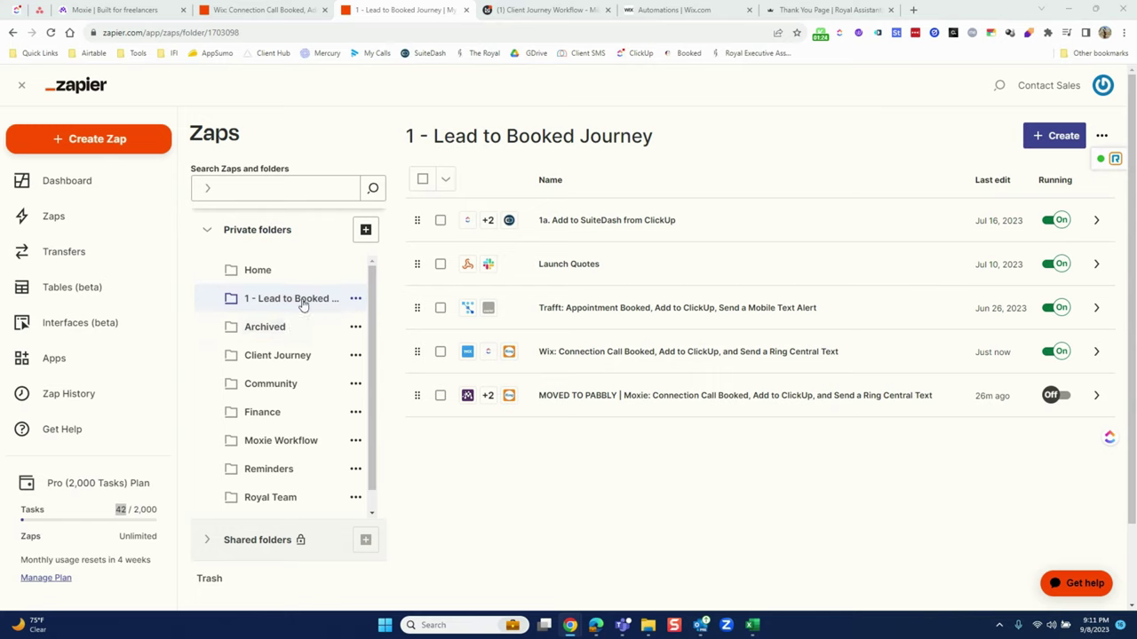
pyautogui.scroll(-3, 328, 333)
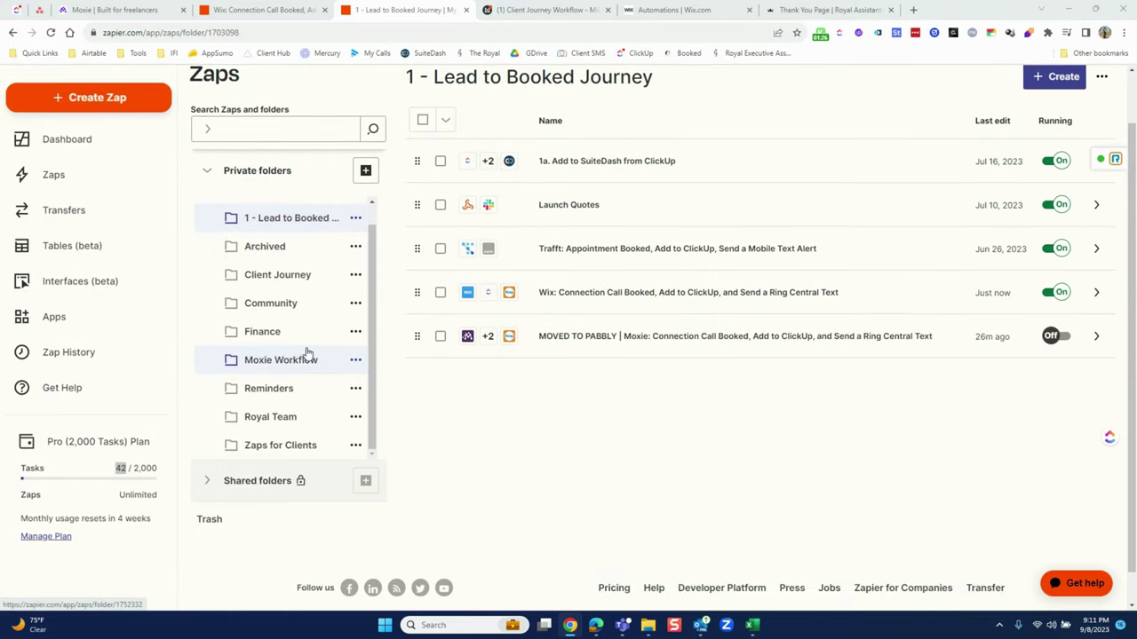
pyautogui.scroll(2, 306, 353)
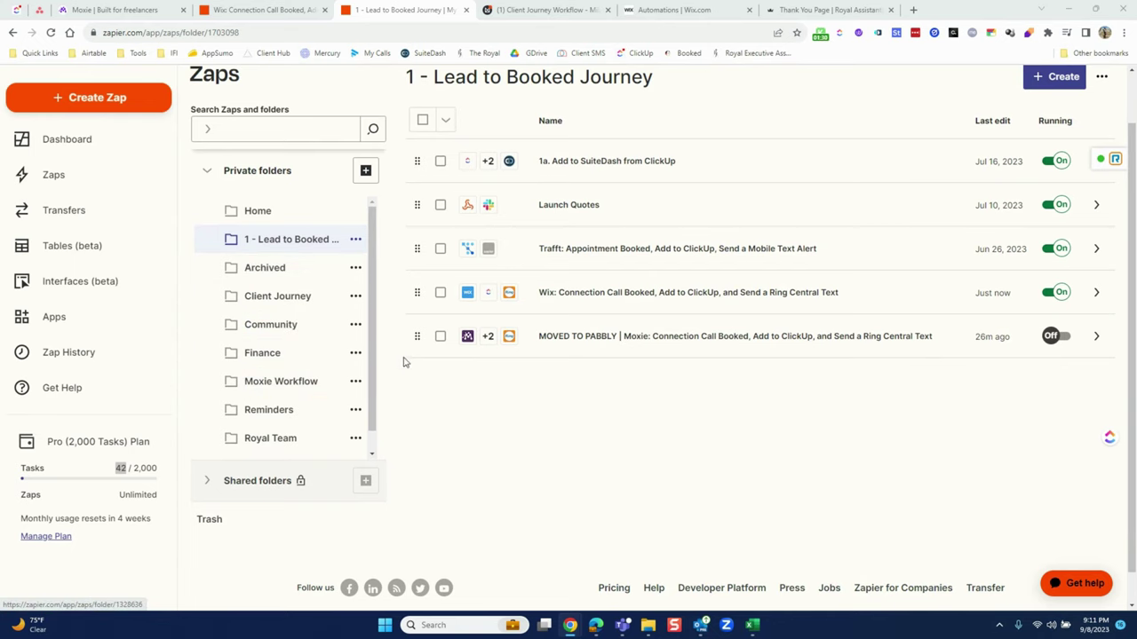
pyautogui.scroll(1, 371, 328)
pyautogui.scroll(-2, 373, 327)
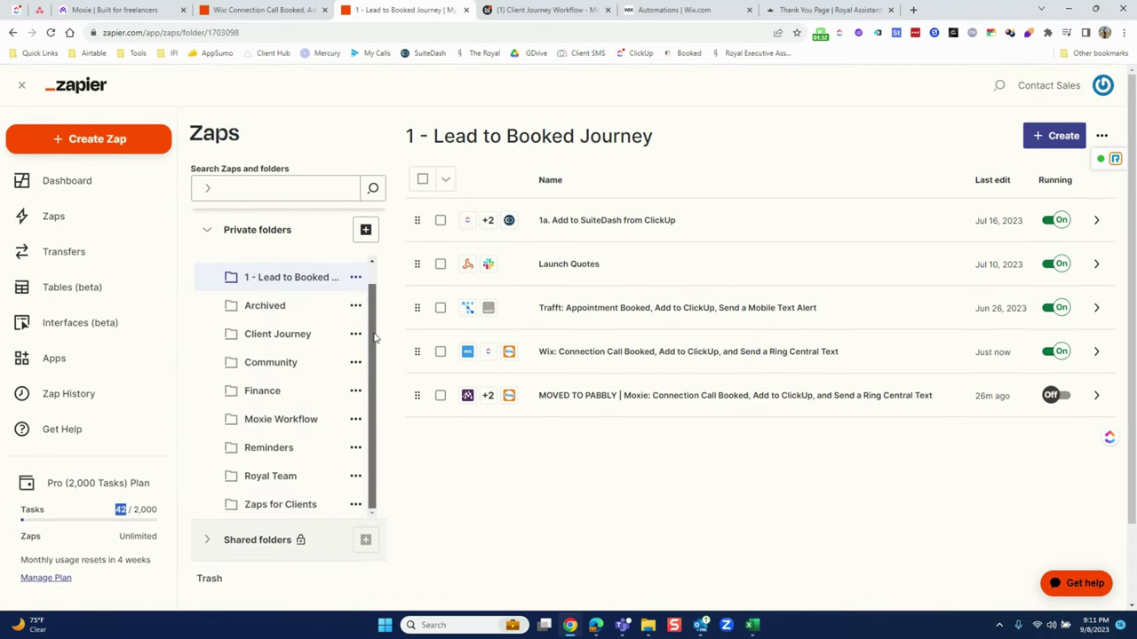
pyautogui.scroll(1, 374, 325)
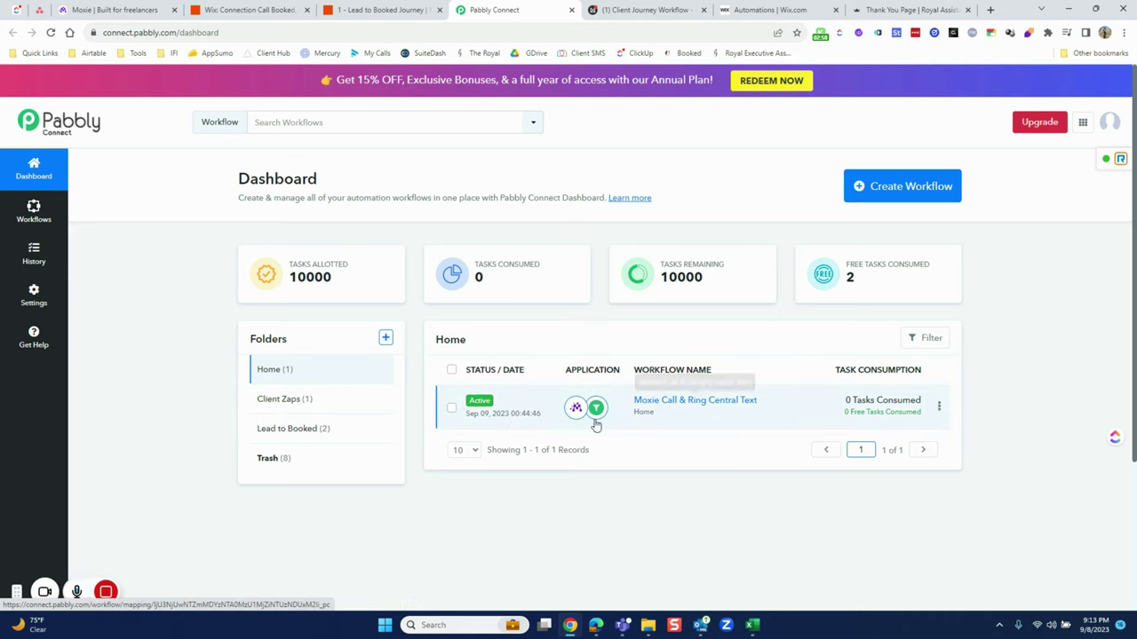
# Step: Open the Lead to Booked folder in Pabbly Connect and examine the cloned Moxie Connection Call workflow's Wix Forms trigger and webhook instructions
pyautogui.click(310, 431)
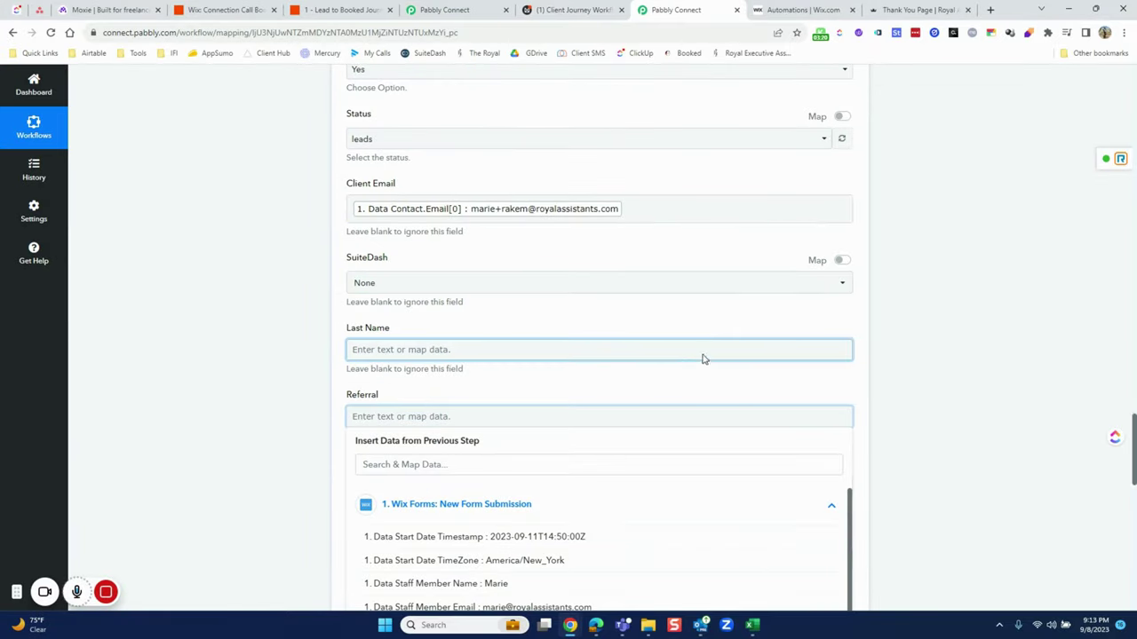
pyautogui.scroll(20, 548, 325)
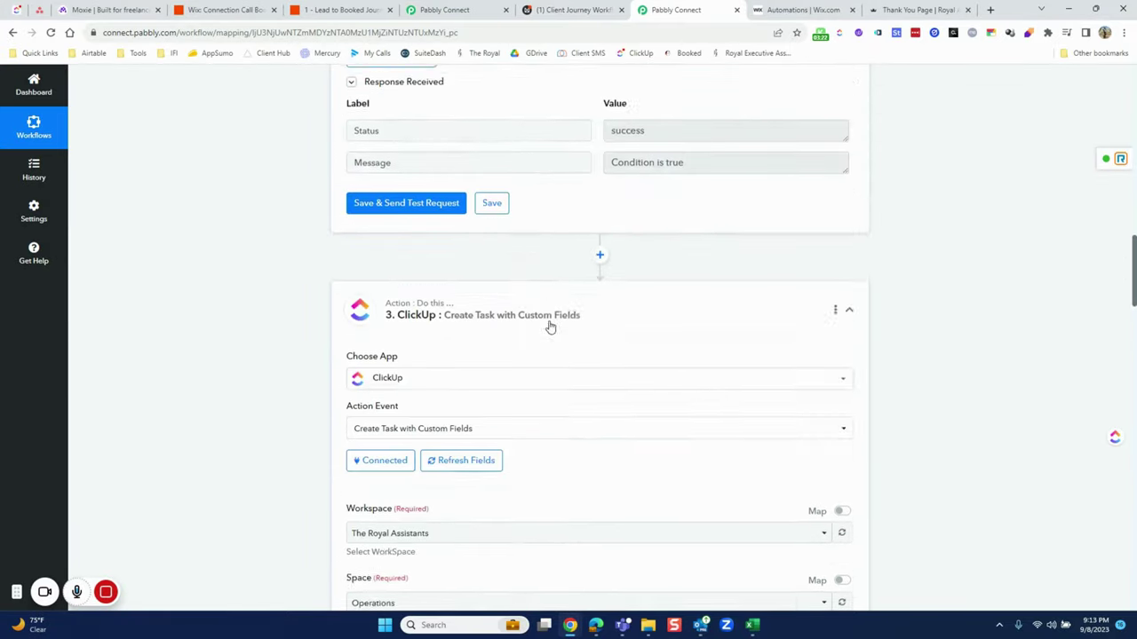
pyautogui.scroll(10, 548, 325)
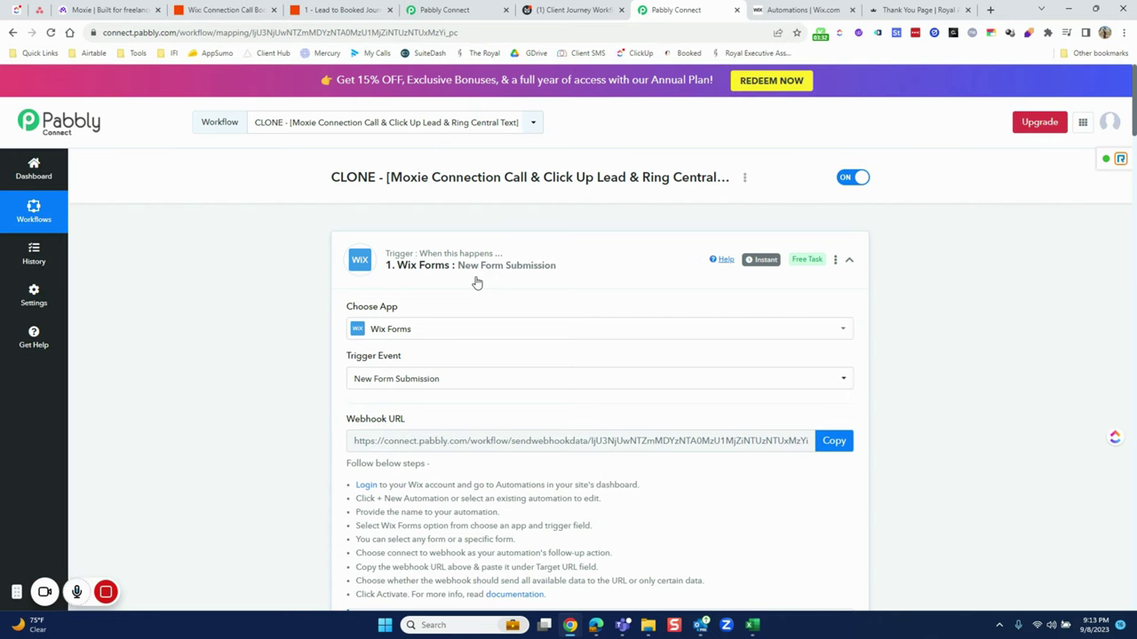
pyautogui.scroll(-2, 385, 370)
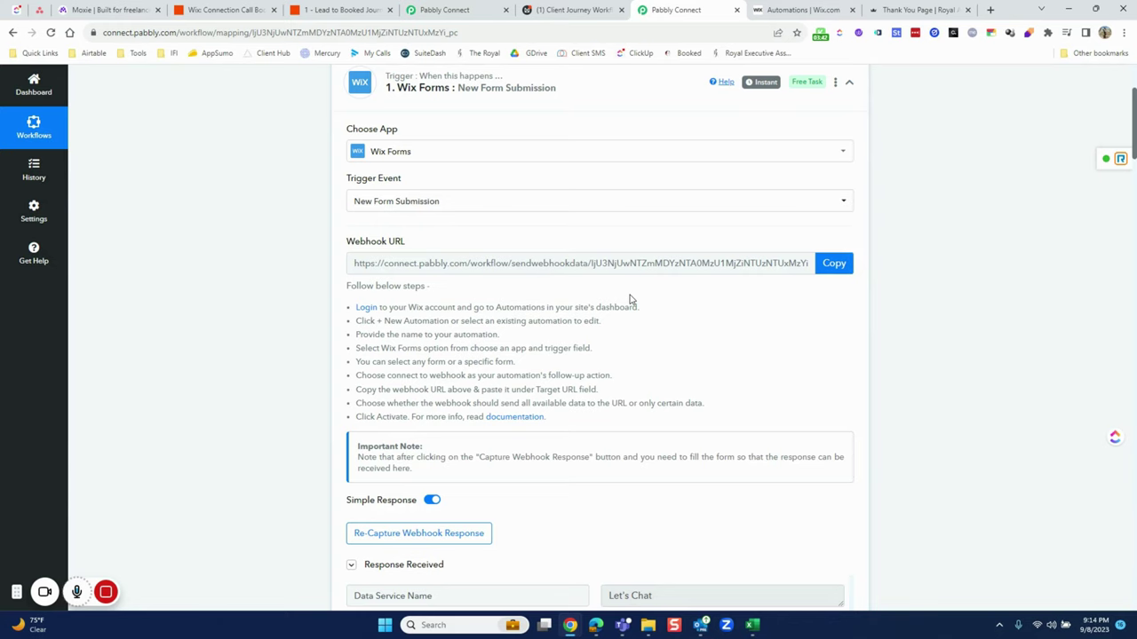
pyautogui.scroll(-2, 627, 294)
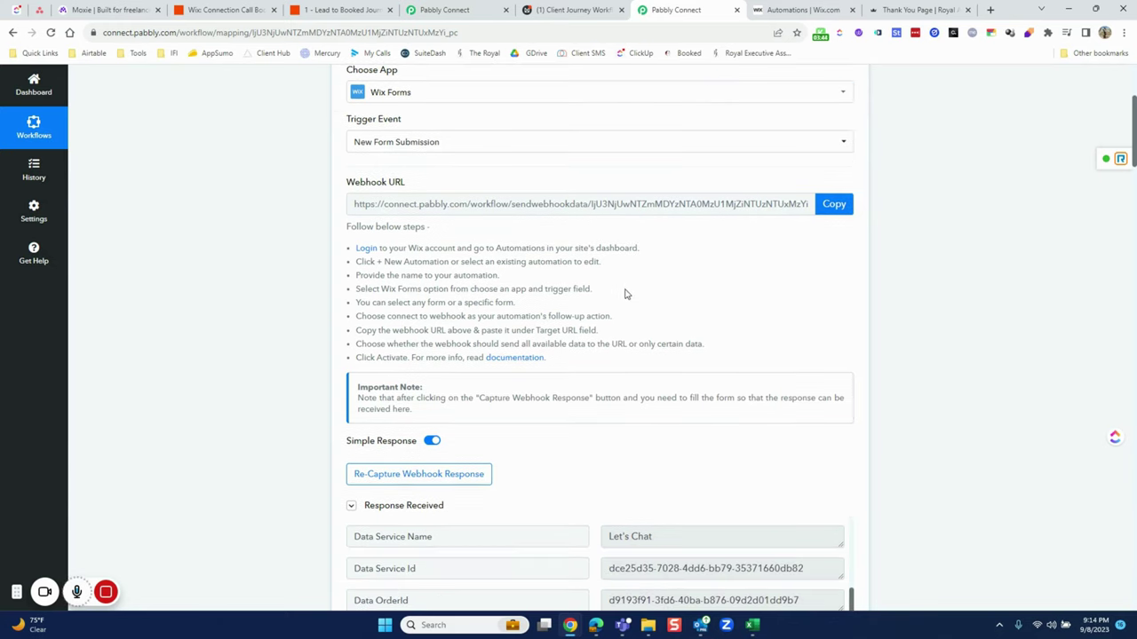
pyautogui.scroll(-2, 595, 327)
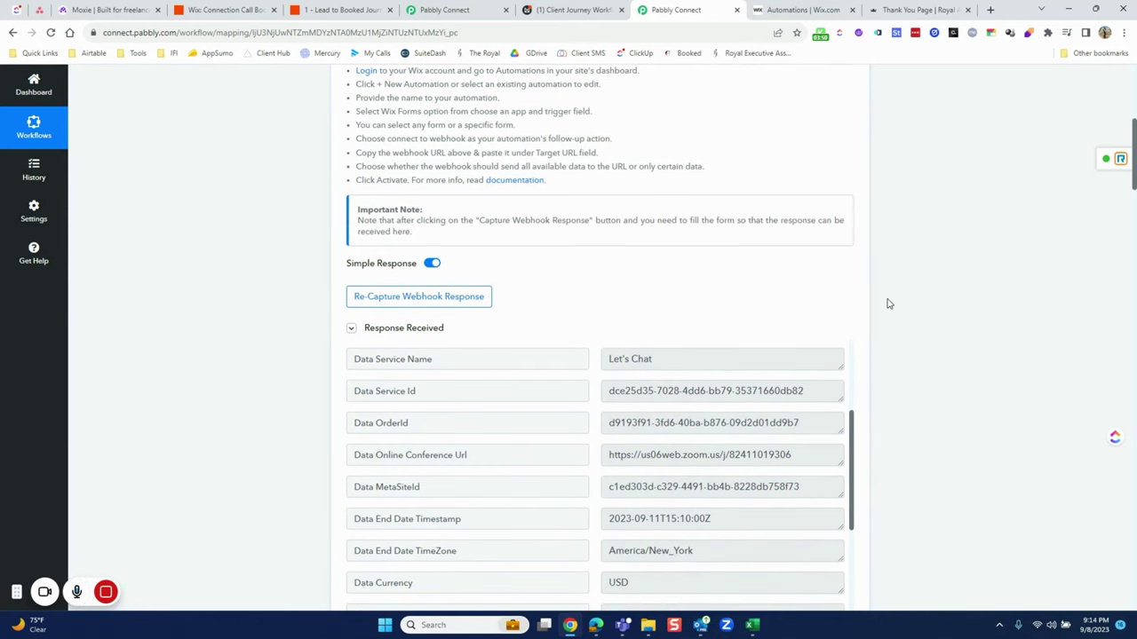
pyautogui.scroll(6, 886, 304)
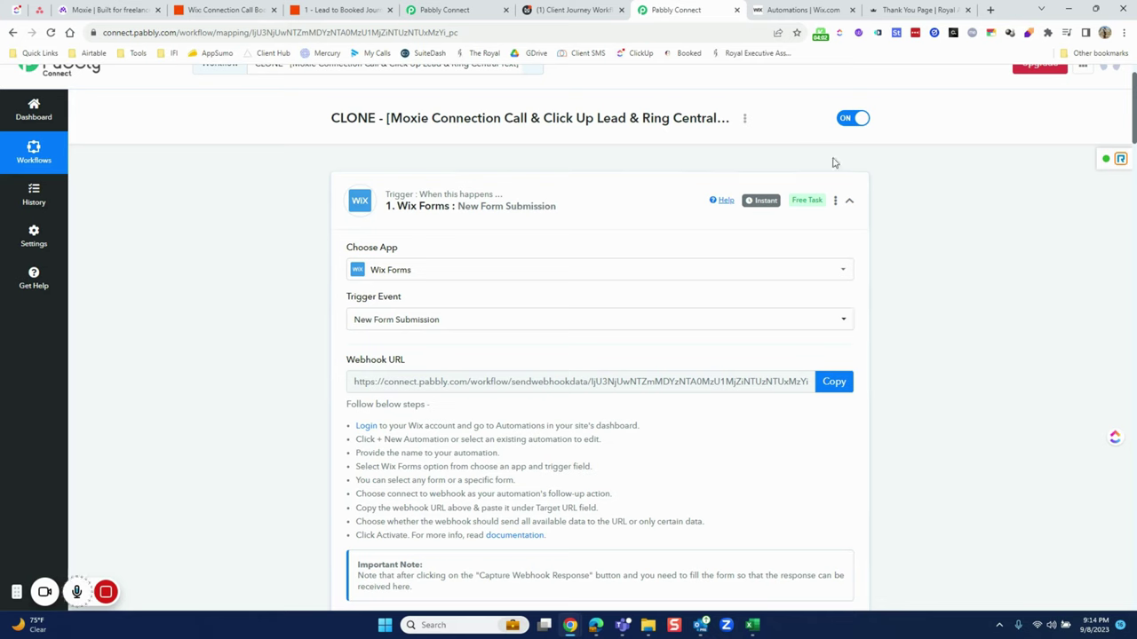
pyautogui.scroll(1, 427, 168)
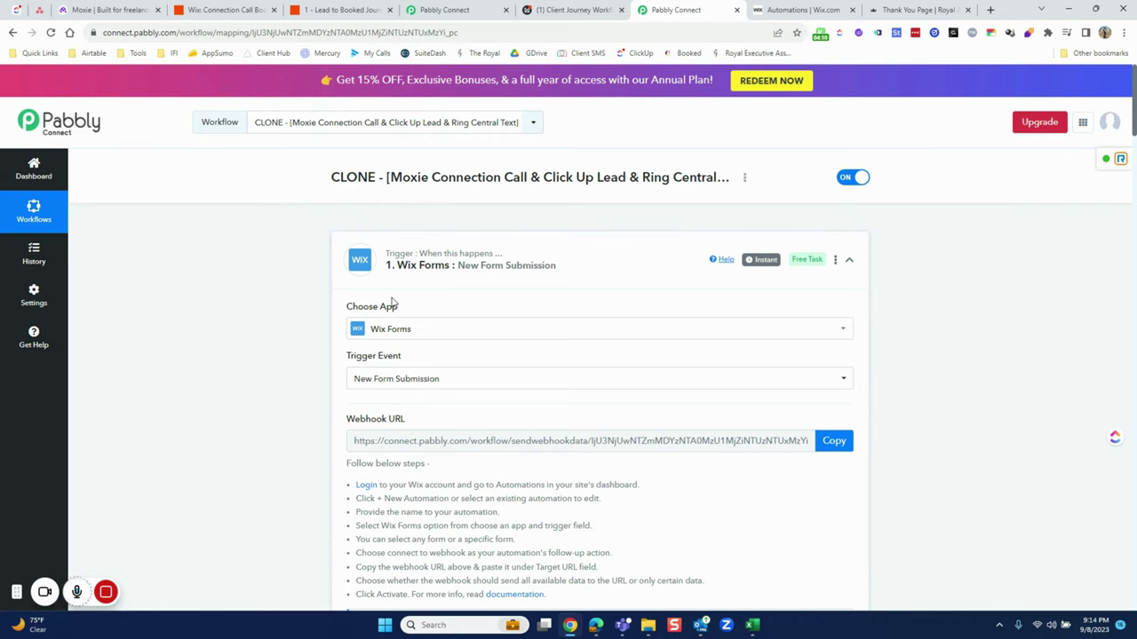
# Step: Examine the Wix Forms trigger's received response data and the Filter by Pabbly condition on the service name
pyautogui.scroll(-3, 413, 322)
pyautogui.scroll(-5, 415, 318)
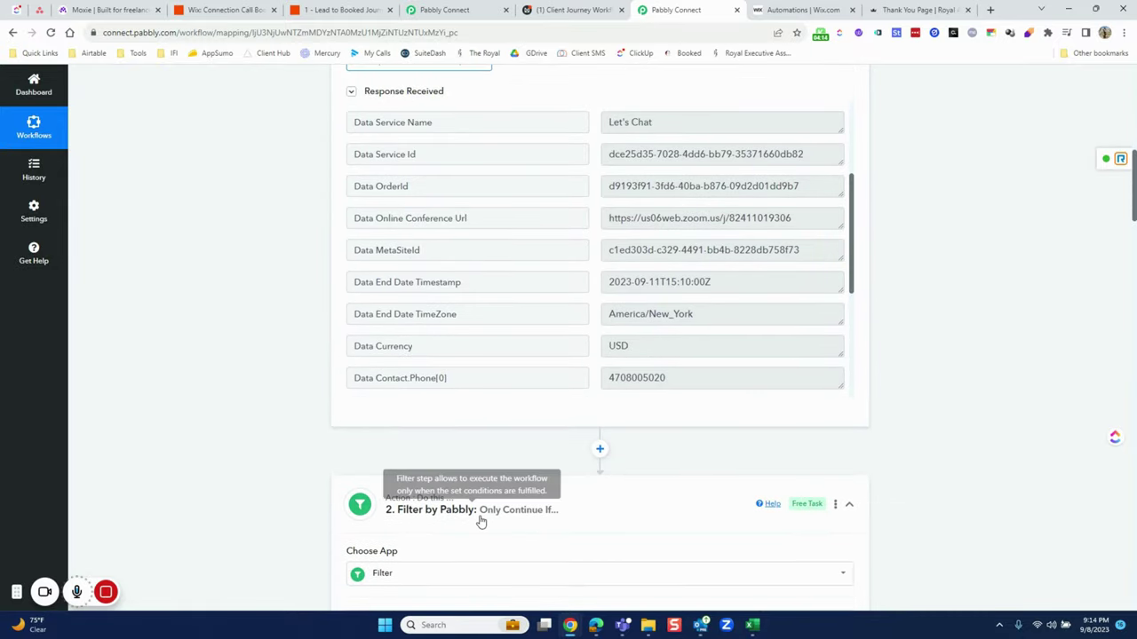
pyautogui.scroll(-1, 477, 518)
pyautogui.scroll(2, 665, 280)
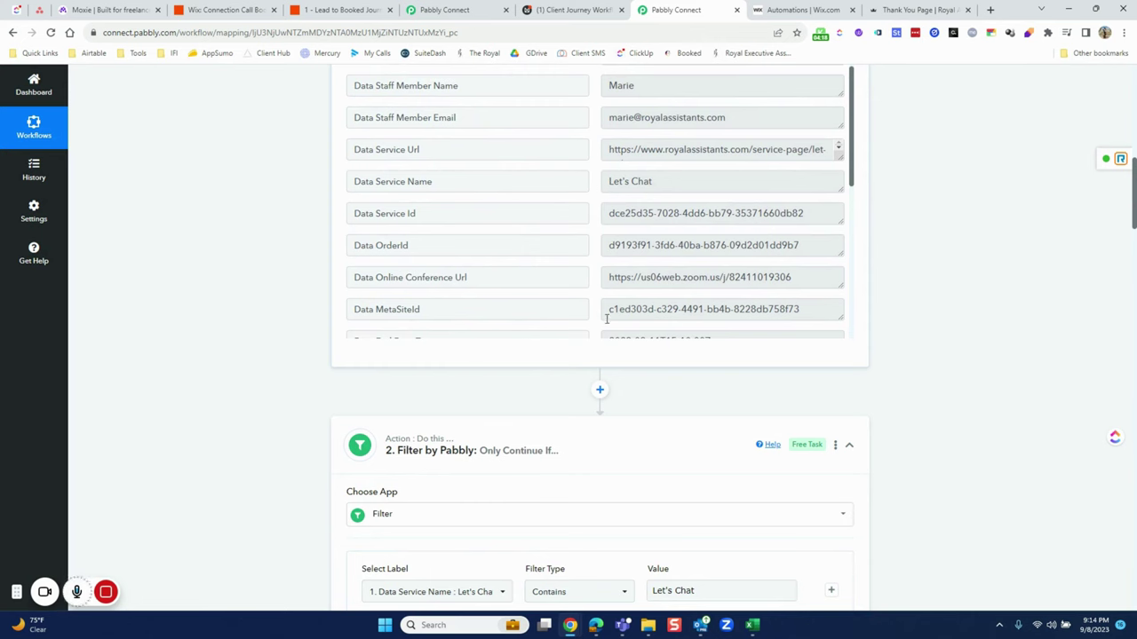
pyautogui.scroll(3, 647, 402)
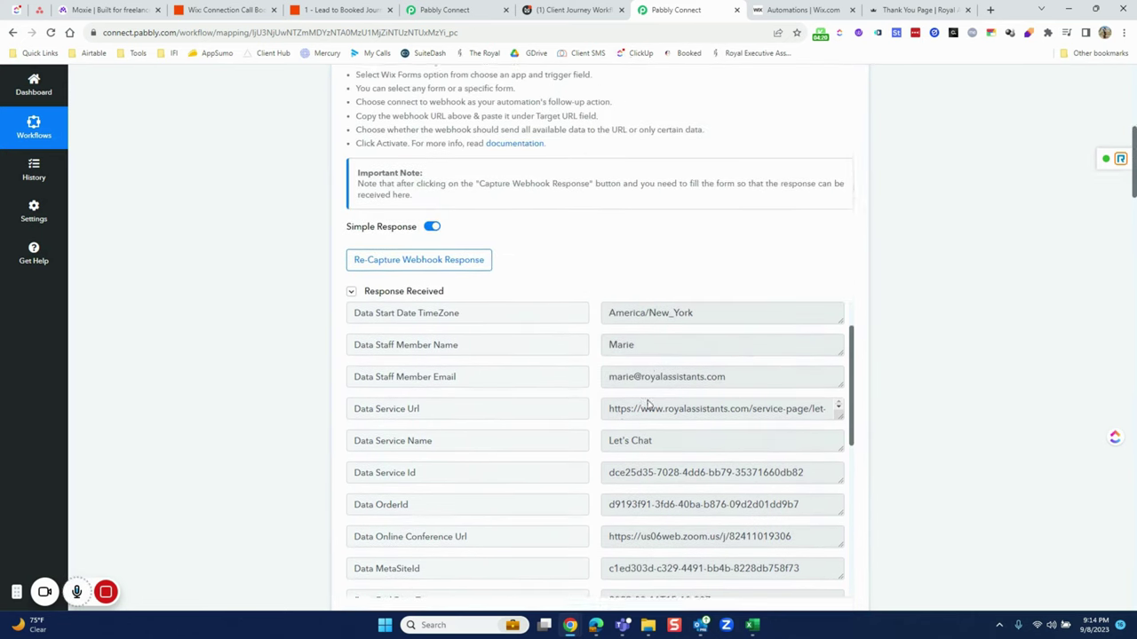
pyautogui.scroll(4, 647, 404)
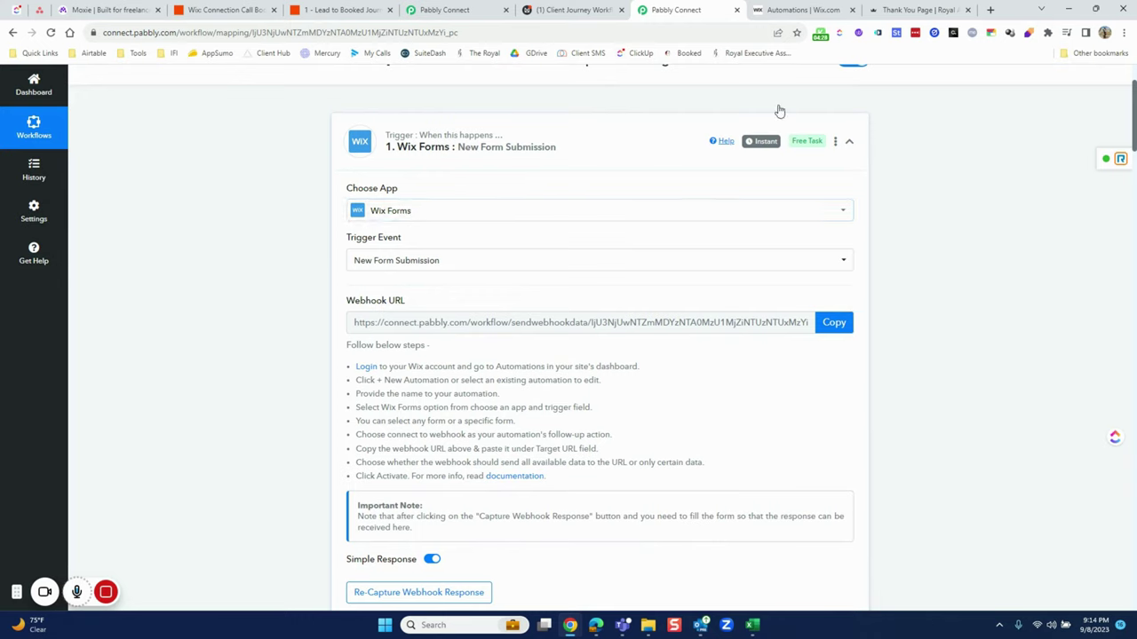
# Step: Switch to Wix Automations, open the Copy of Let's Chat Booking automation for editing, and expand its Session booked trigger
pyautogui.click(815, 7)
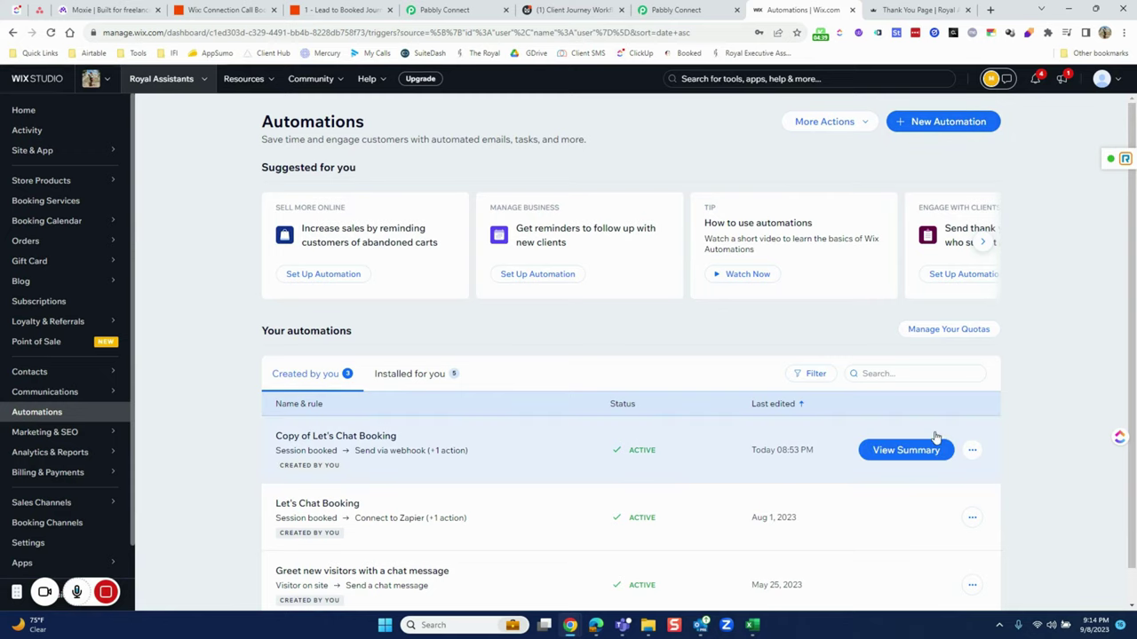
pyautogui.click(972, 450)
pyautogui.click(902, 427)
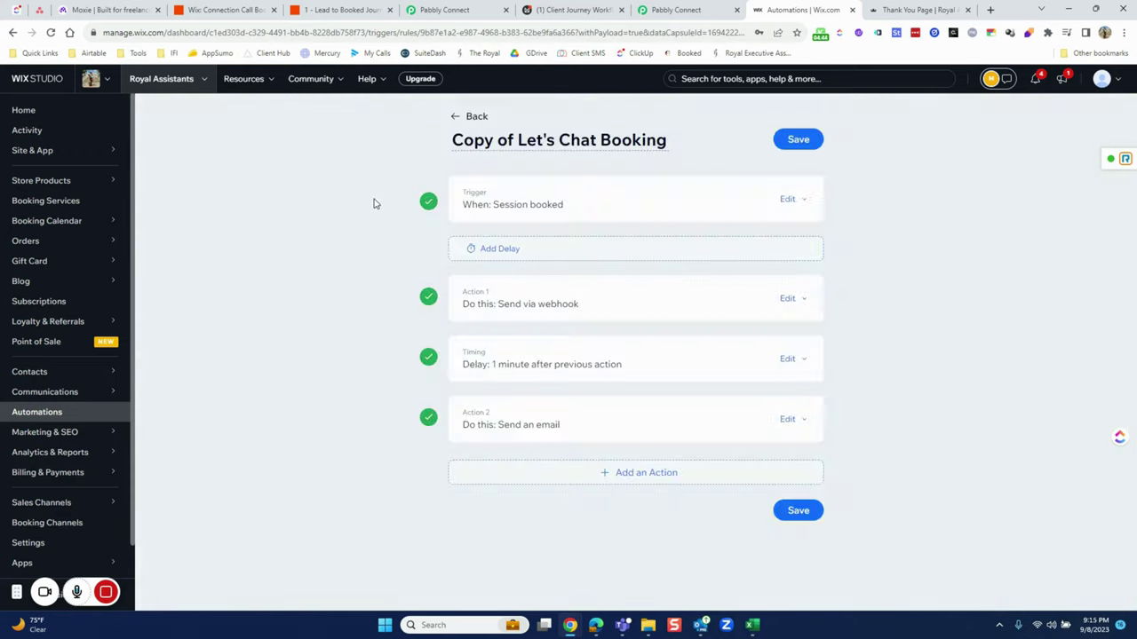
pyautogui.click(536, 203)
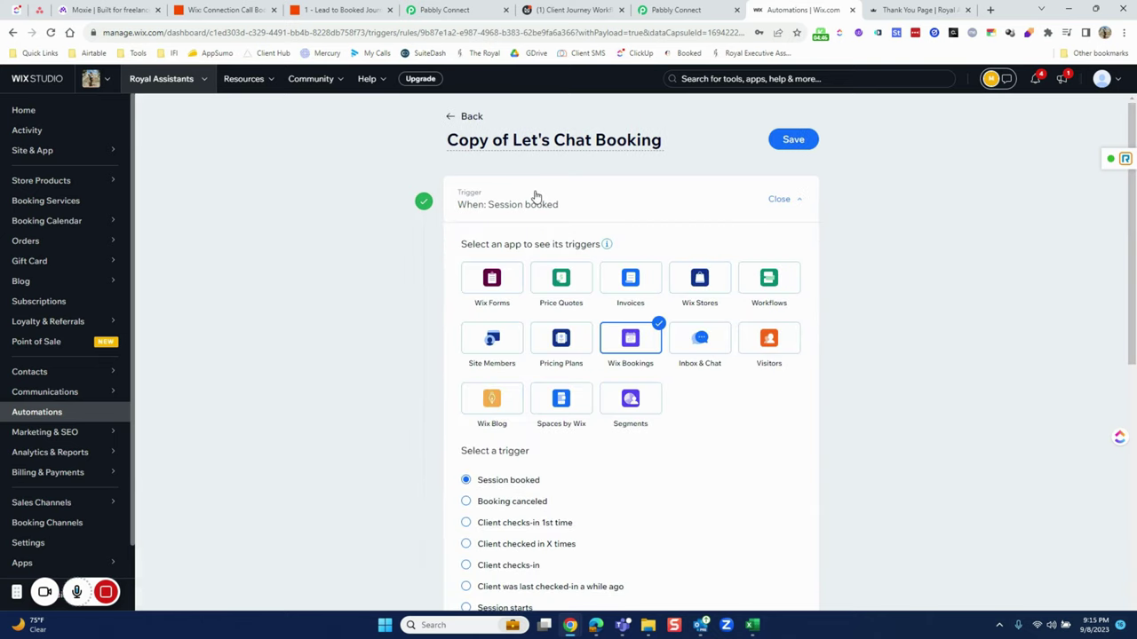
# Step: Rename the copied automation as "Pabbly | Let's Chat Booking"
pyautogui.click(509, 142)
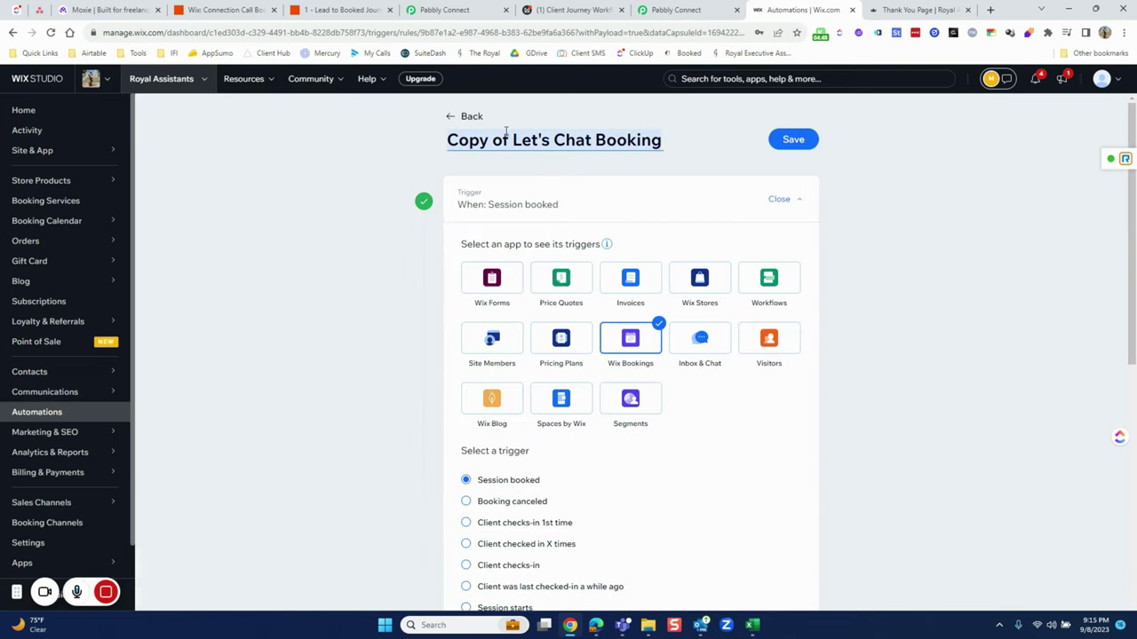
pyautogui.moveTo(514, 140); pyautogui.dragTo(441, 147)
pyautogui.write('Pabbl')
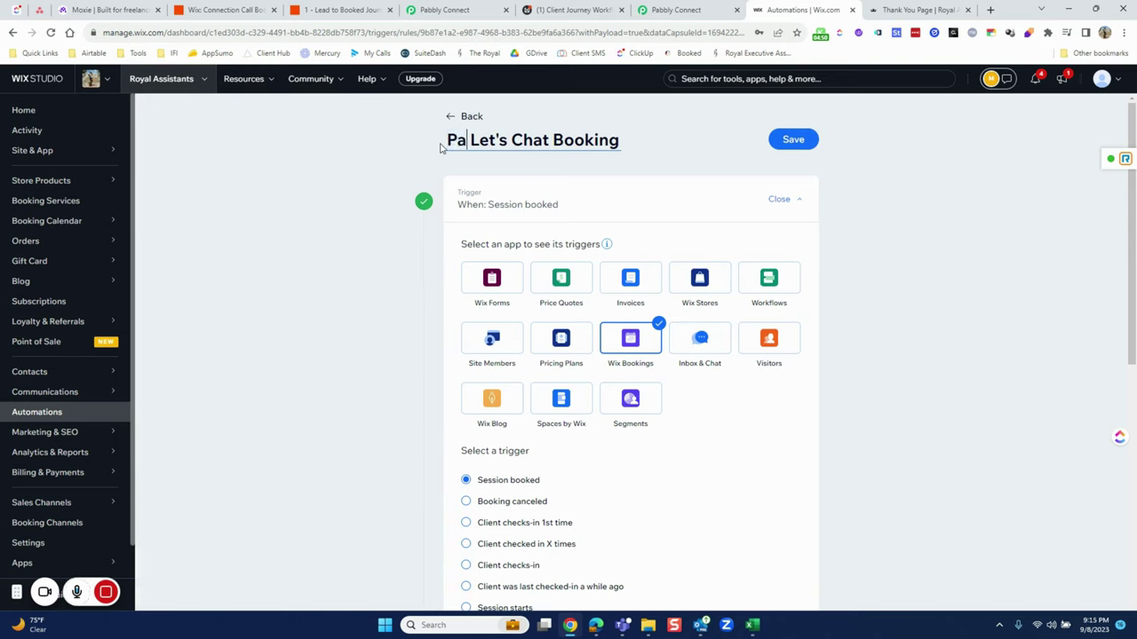
pyautogui.write('y |')
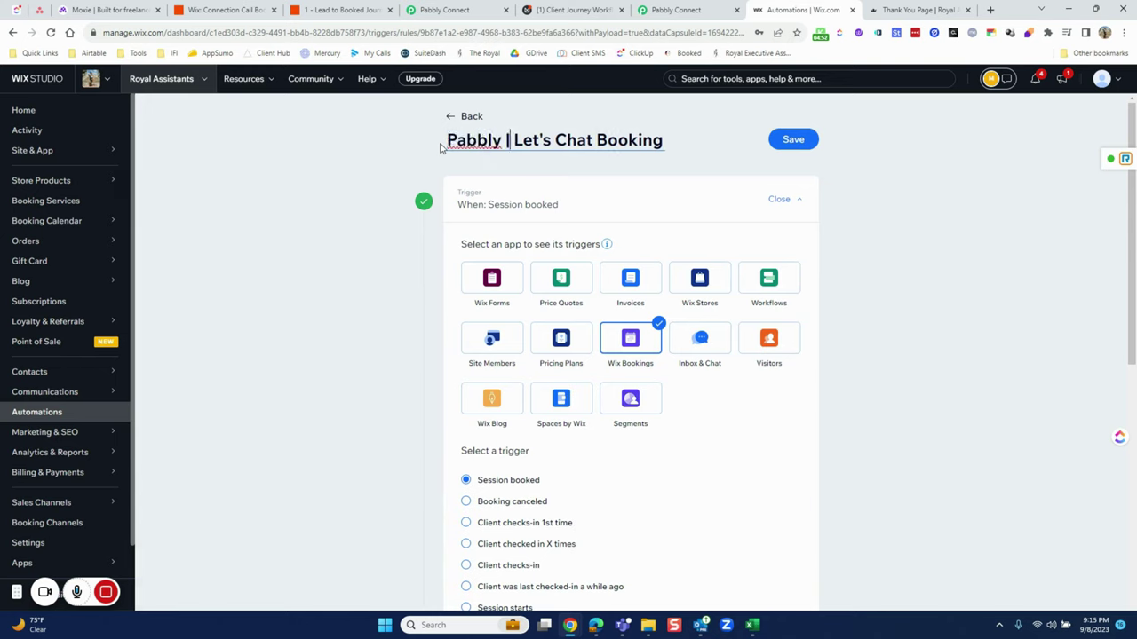
pyautogui.click(395, 166)
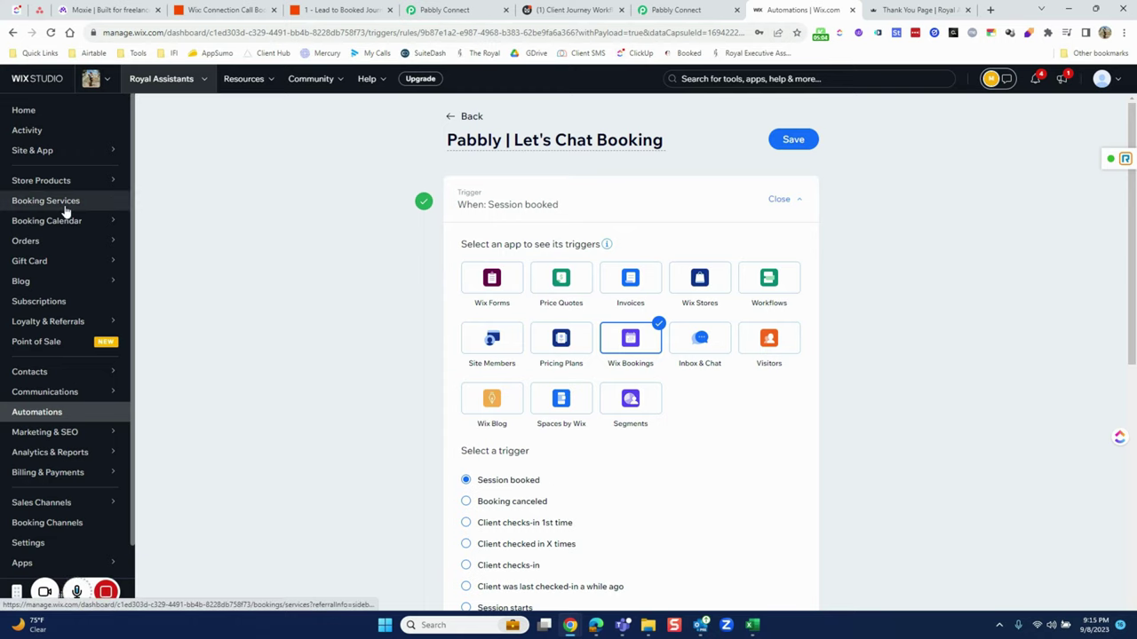
# Step: Check the booking's thank-you page and the services selected in the automation's Session booked trigger
pyautogui.click(915, 10)
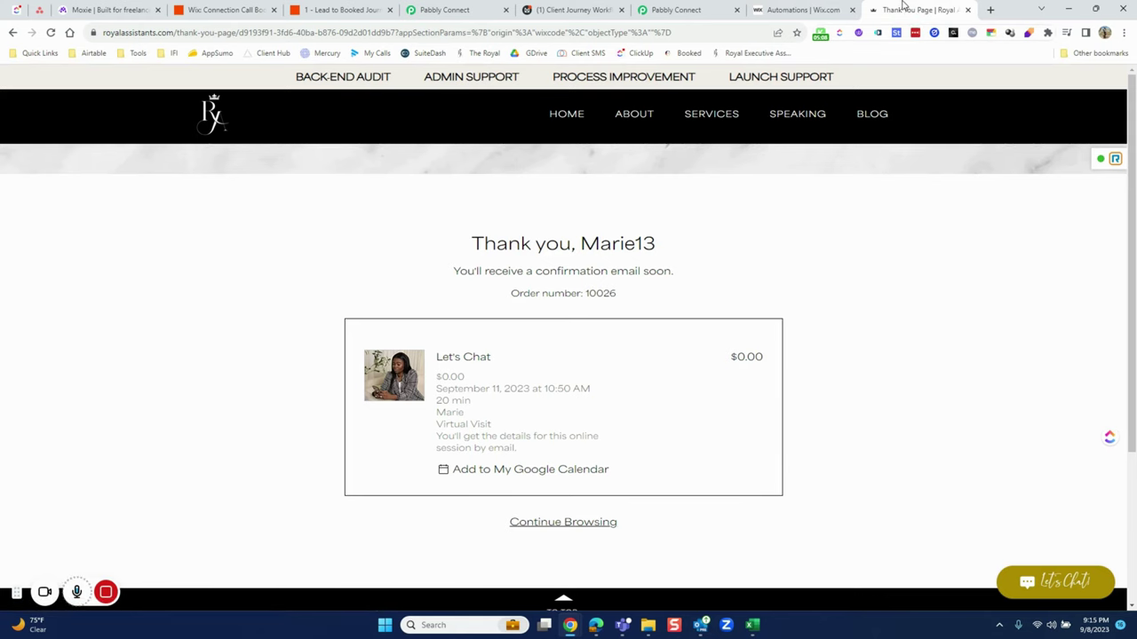
pyautogui.click(834, 10)
pyautogui.scroll(-5, 691, 370)
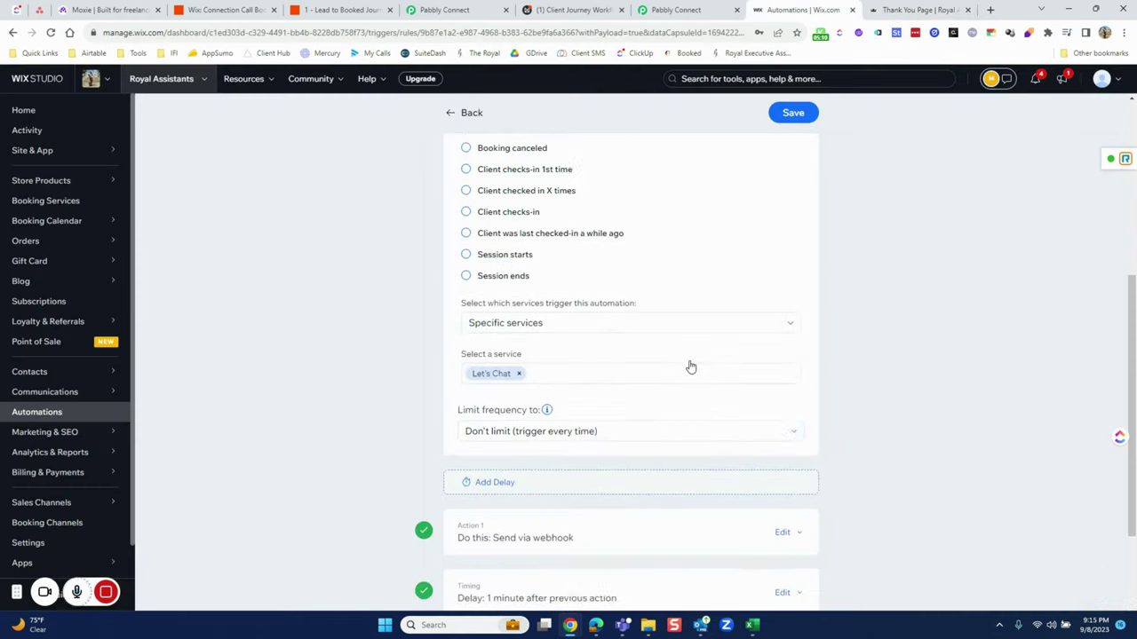
# Step: Expand the Send via webhook action and compare its Target URL with the webhook URL in the Pabbly workflow
pyautogui.click(497, 368)
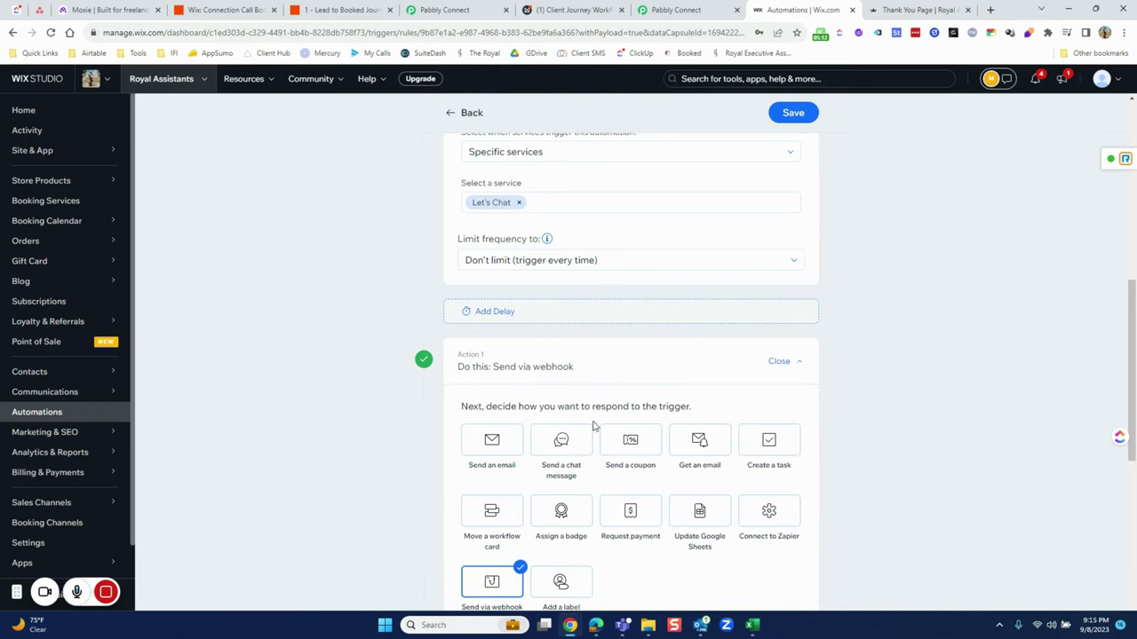
pyautogui.scroll(-2, 602, 407)
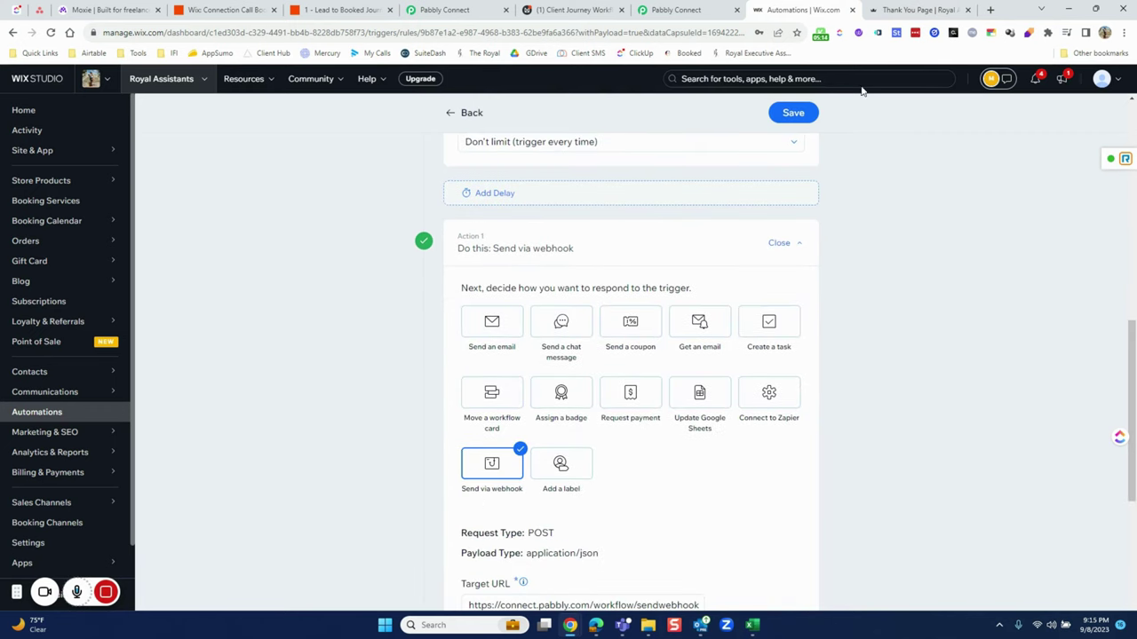
pyautogui.click(680, 11)
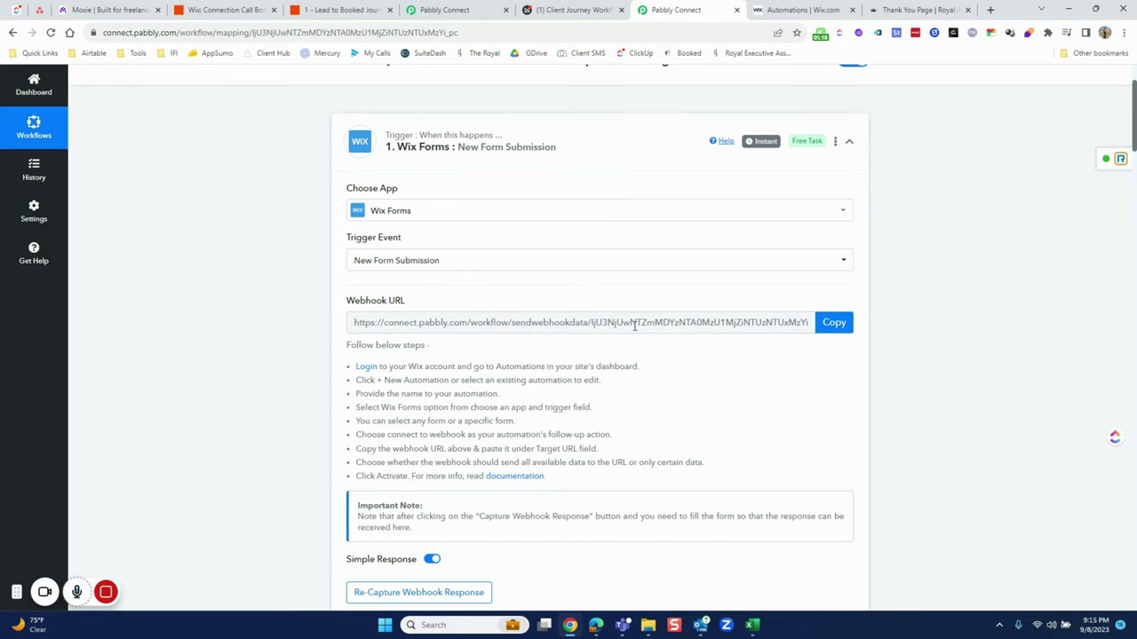
pyautogui.click(799, 10)
pyautogui.scroll(-2, 589, 363)
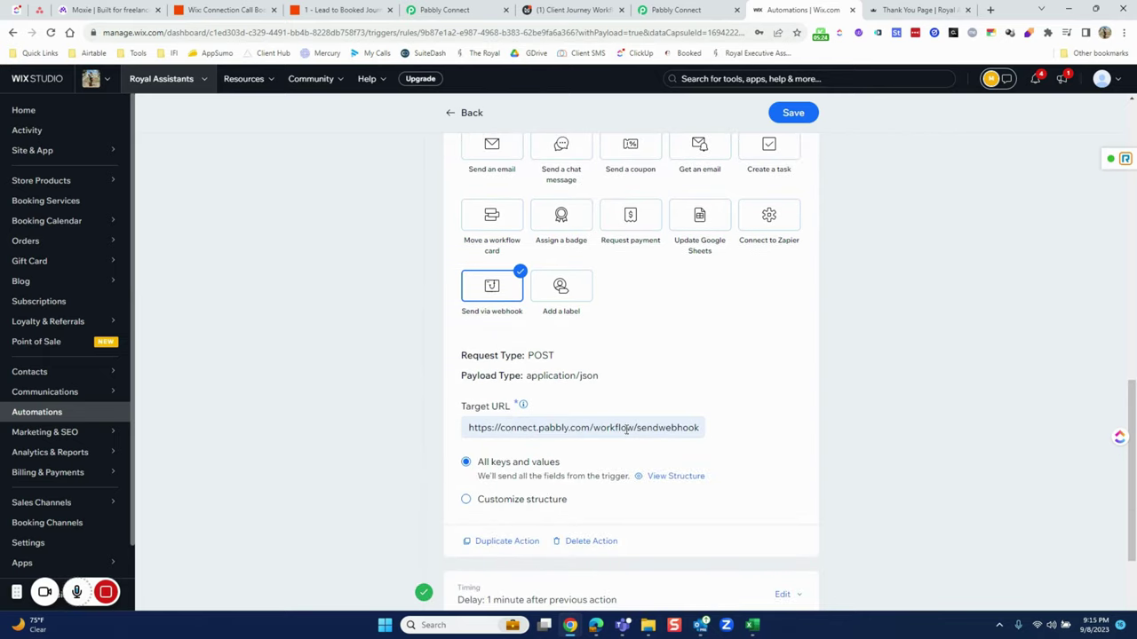
# Step: Review the delay timing and the Send an email action, including its sender details and email template
pyautogui.scroll(-2, 626, 428)
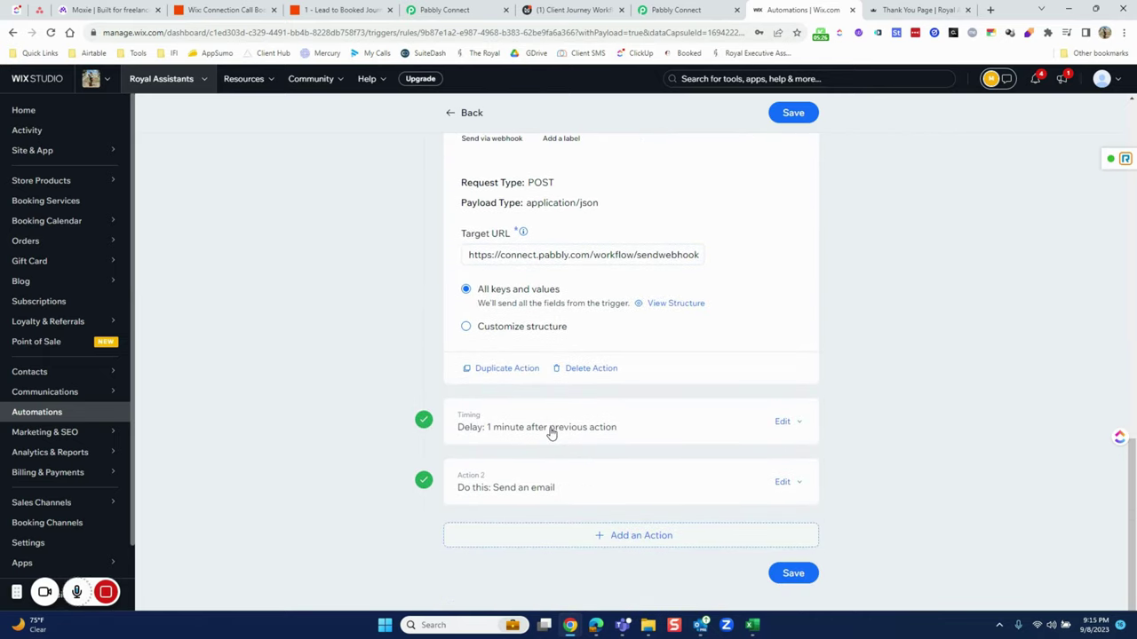
pyautogui.click(551, 431)
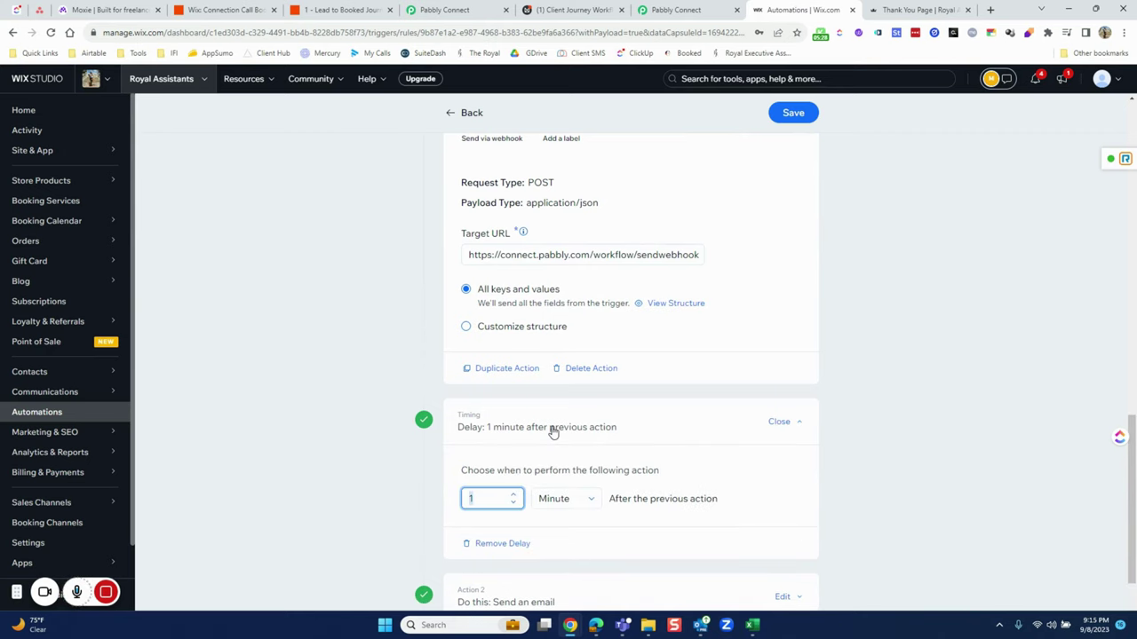
pyautogui.scroll(-1, 547, 453)
pyautogui.click(542, 497)
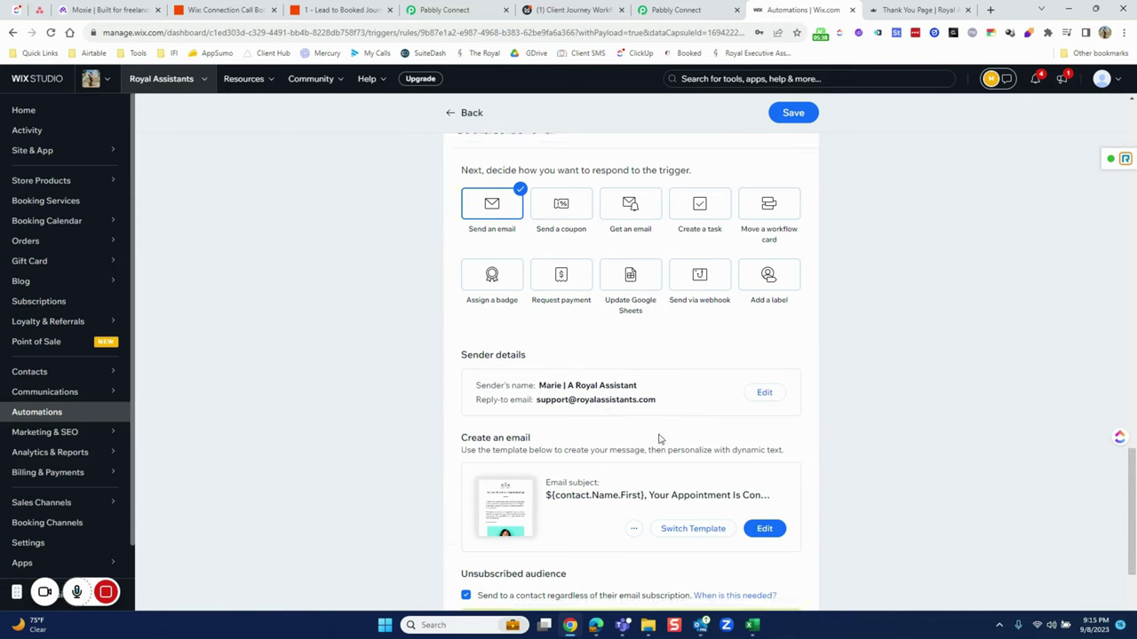
pyautogui.scroll(-2, 597, 436)
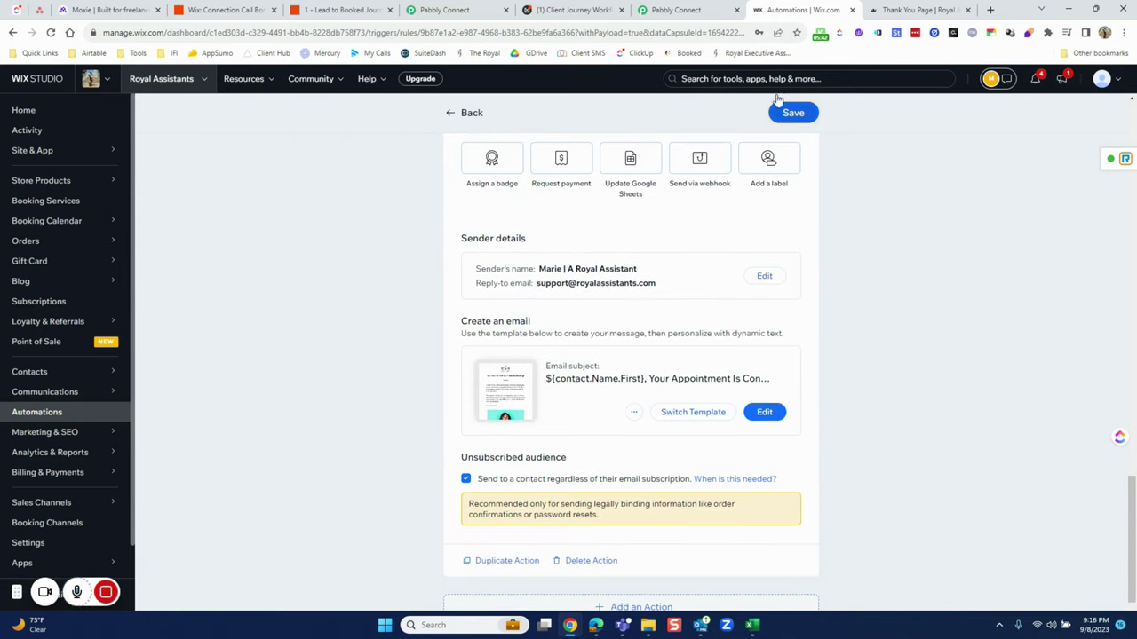
# Step: Review the Wix Forms trigger in the Pabbly workflow, including its webhook URL and the captured booking response data
pyautogui.click(654, 14)
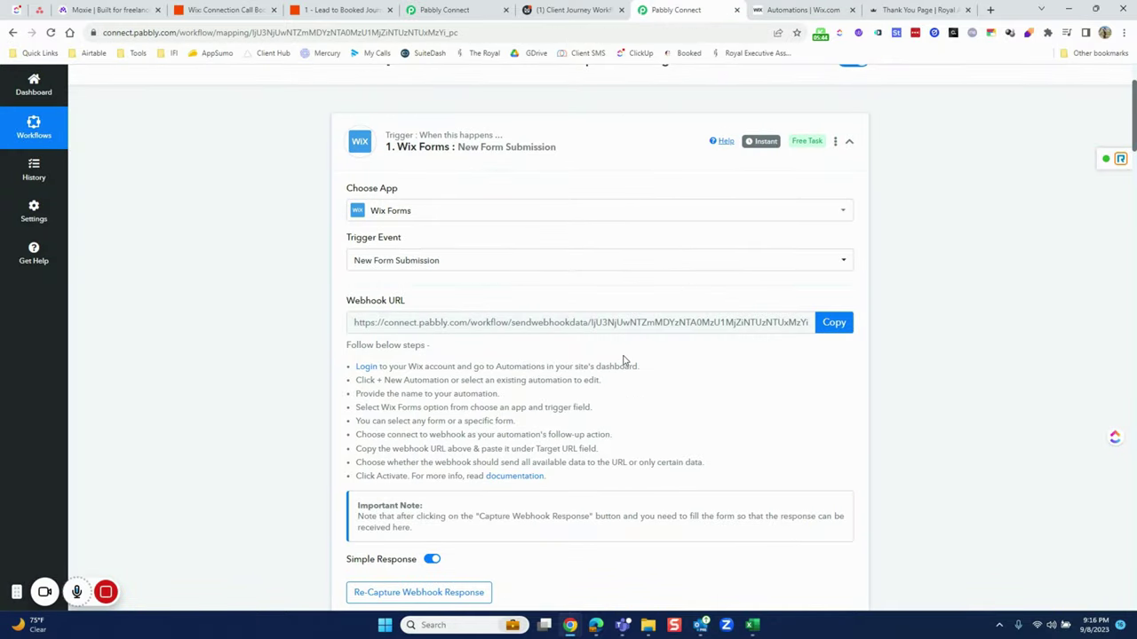
pyautogui.scroll(2, 625, 354)
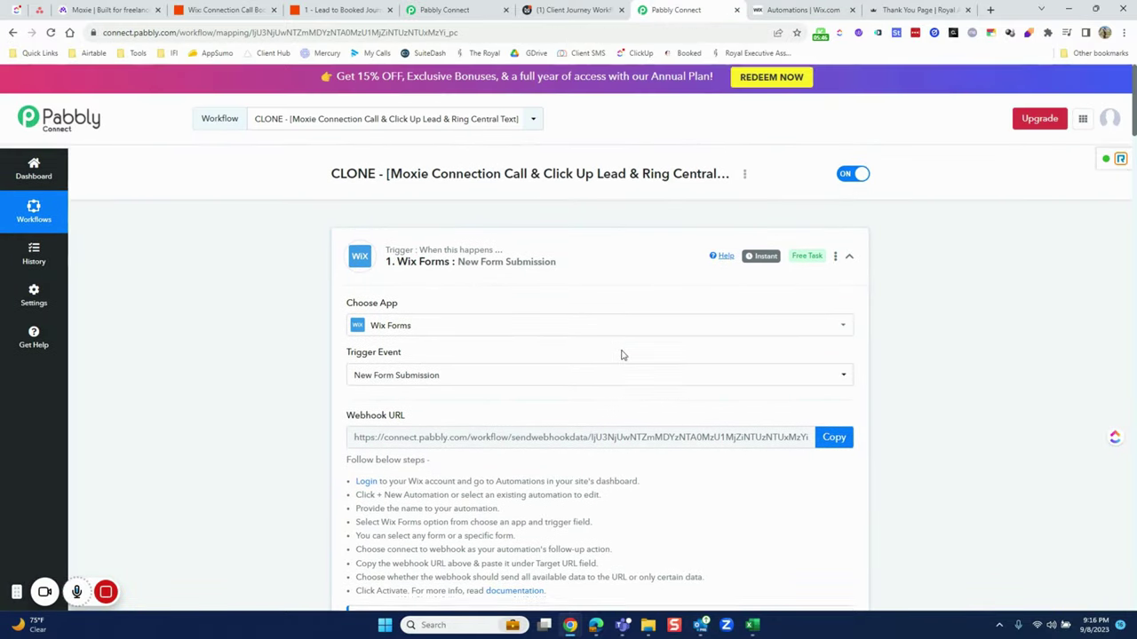
pyautogui.scroll(-3, 604, 350)
pyautogui.scroll(-4, 570, 345)
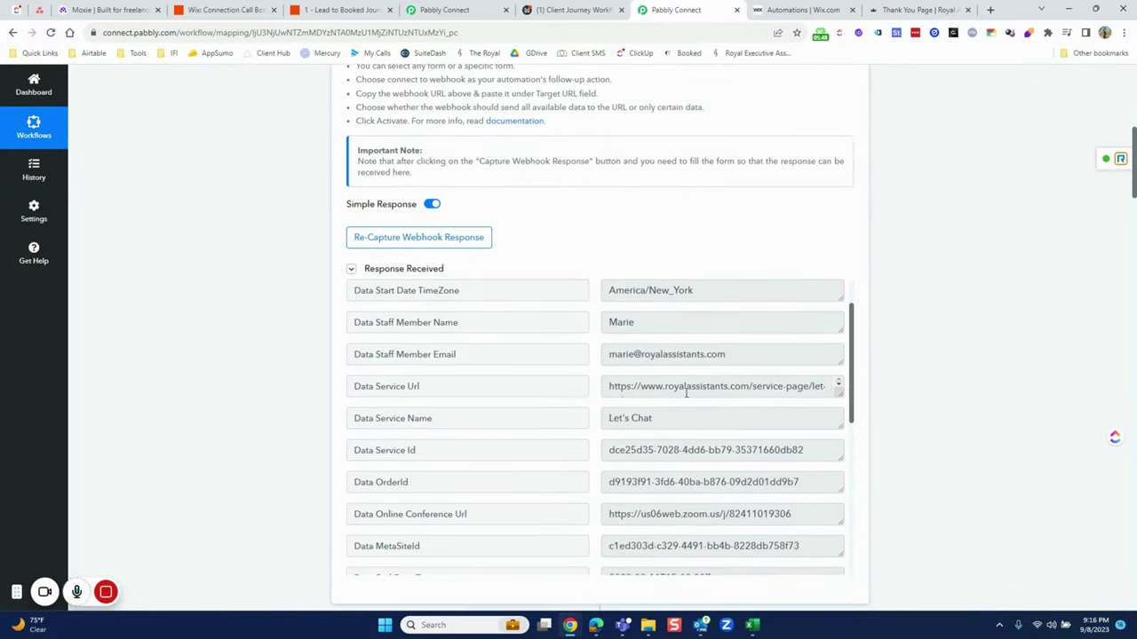
pyautogui.scroll(-5, 706, 391)
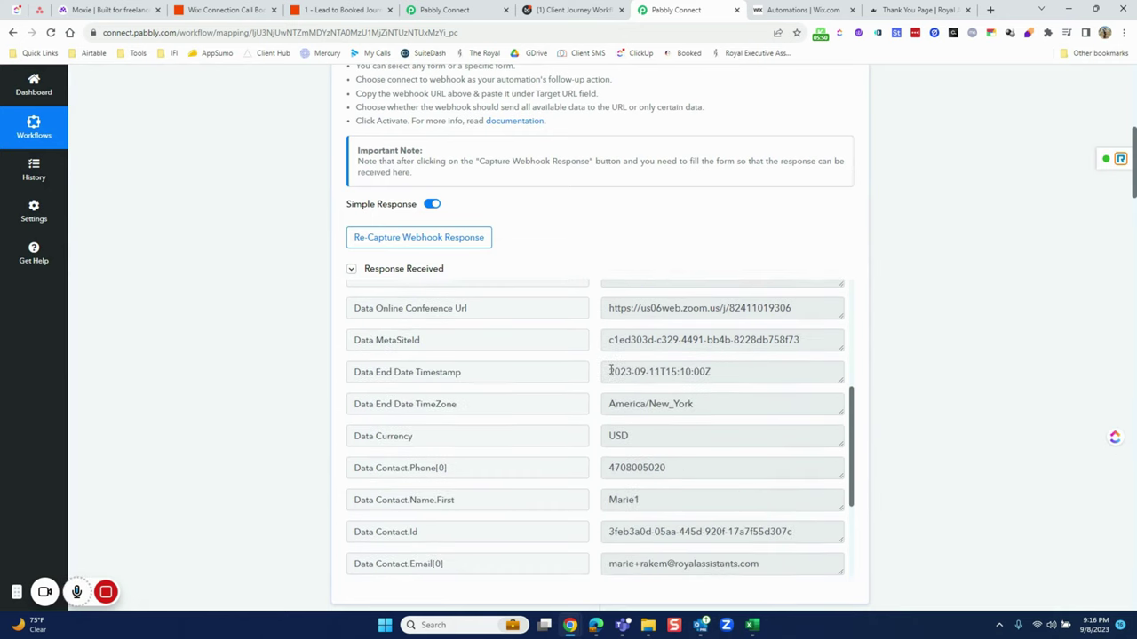
pyautogui.scroll(-10, 613, 373)
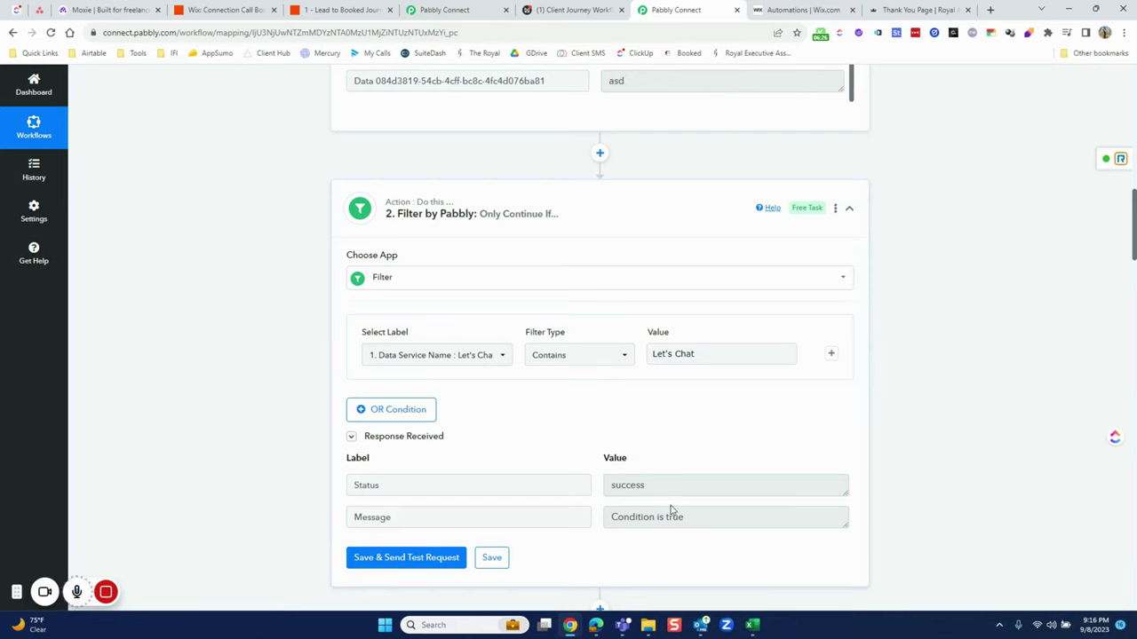
# Step: Check the filter condition on Data Service Name and the ClickUp action that follows it
pyautogui.scroll(-1, 671, 491)
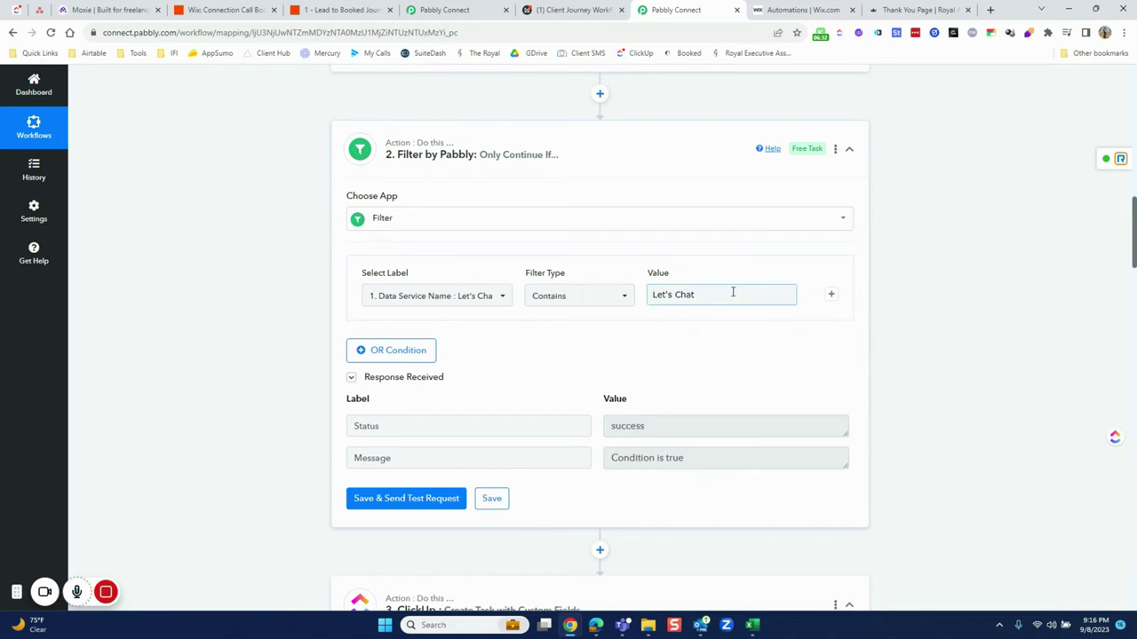
pyautogui.scroll(-4, 693, 320)
pyautogui.scroll(-2, 694, 324)
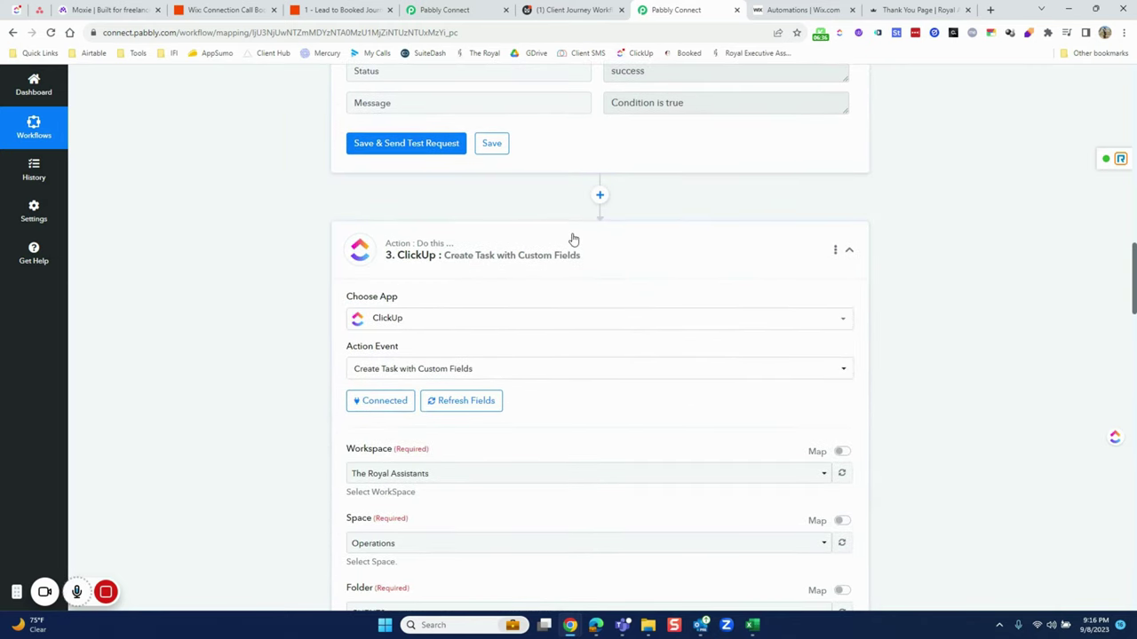
# Step: Switch to ClickUp, create a task named with a first name in the Leads column of the board, and open it
pyautogui.click(22, 12)
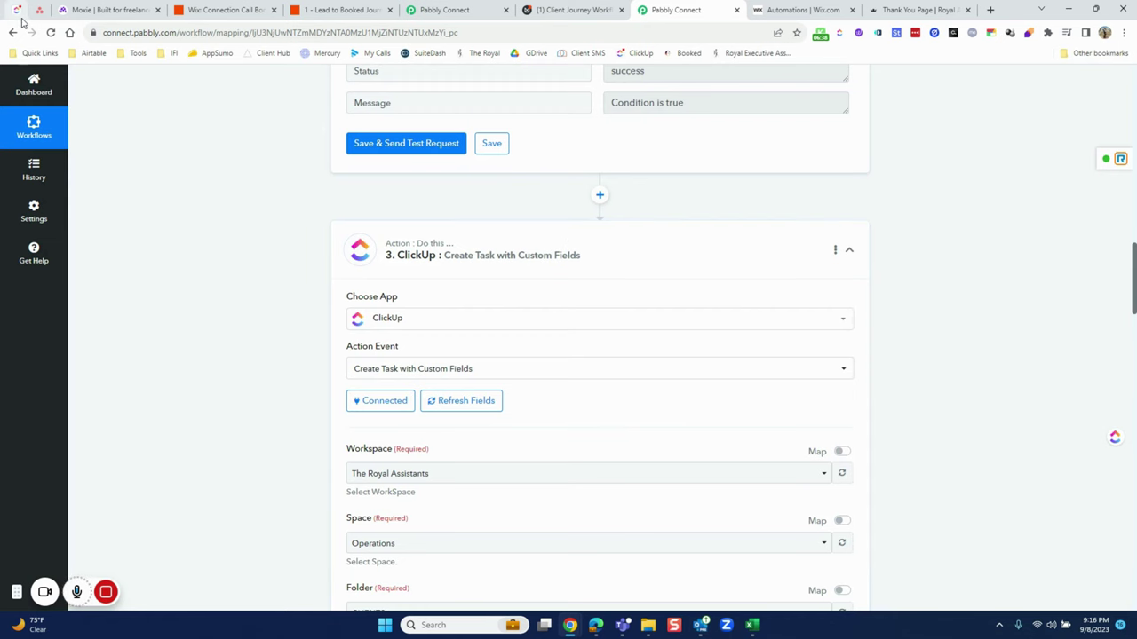
pyautogui.scroll(-1, 187, 417)
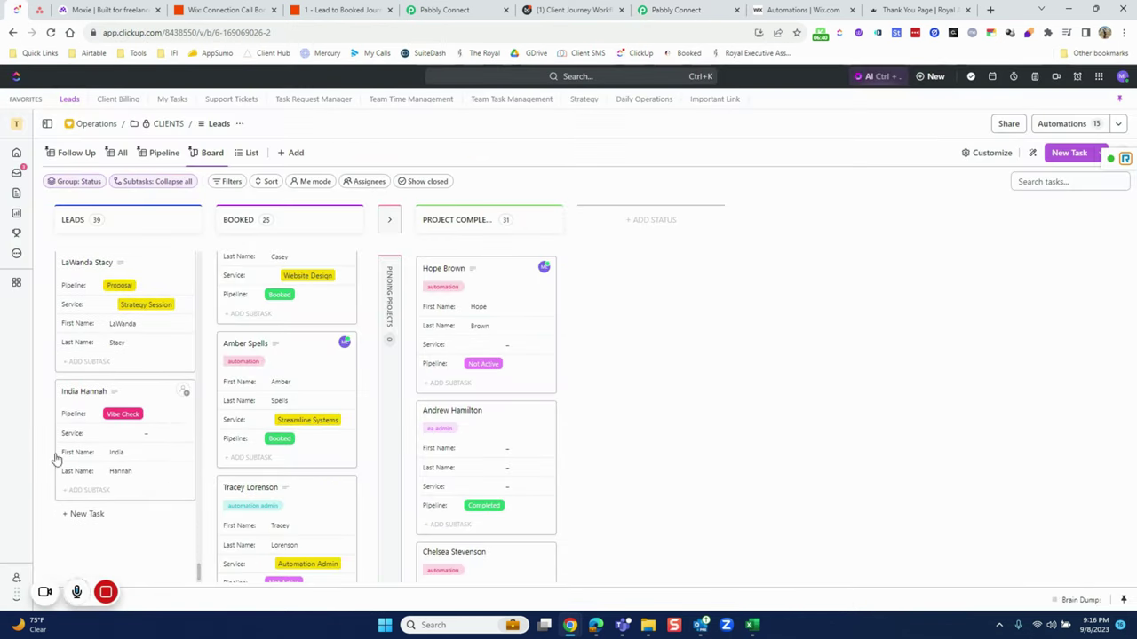
pyautogui.click(109, 513)
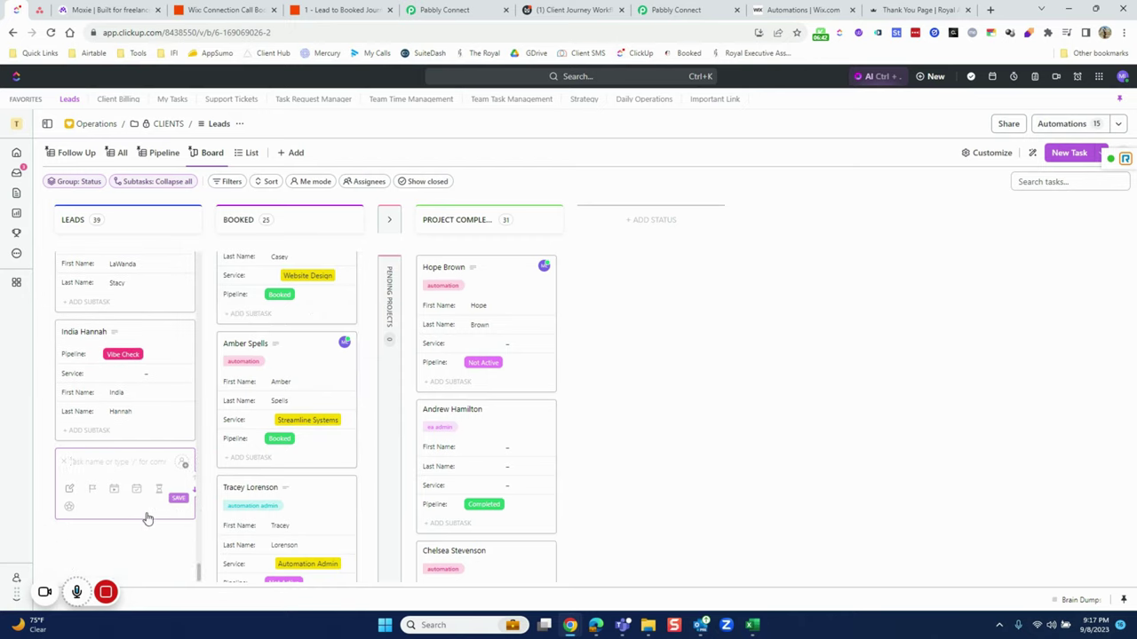
pyautogui.write('Marie')
pyautogui.press('Return')
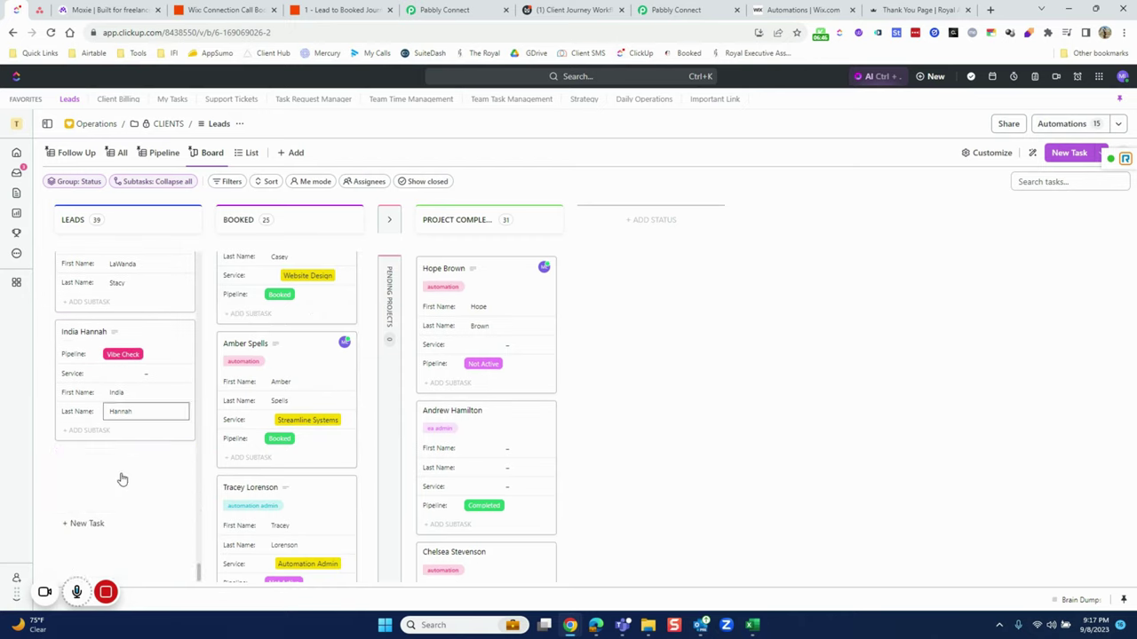
pyautogui.click(109, 467)
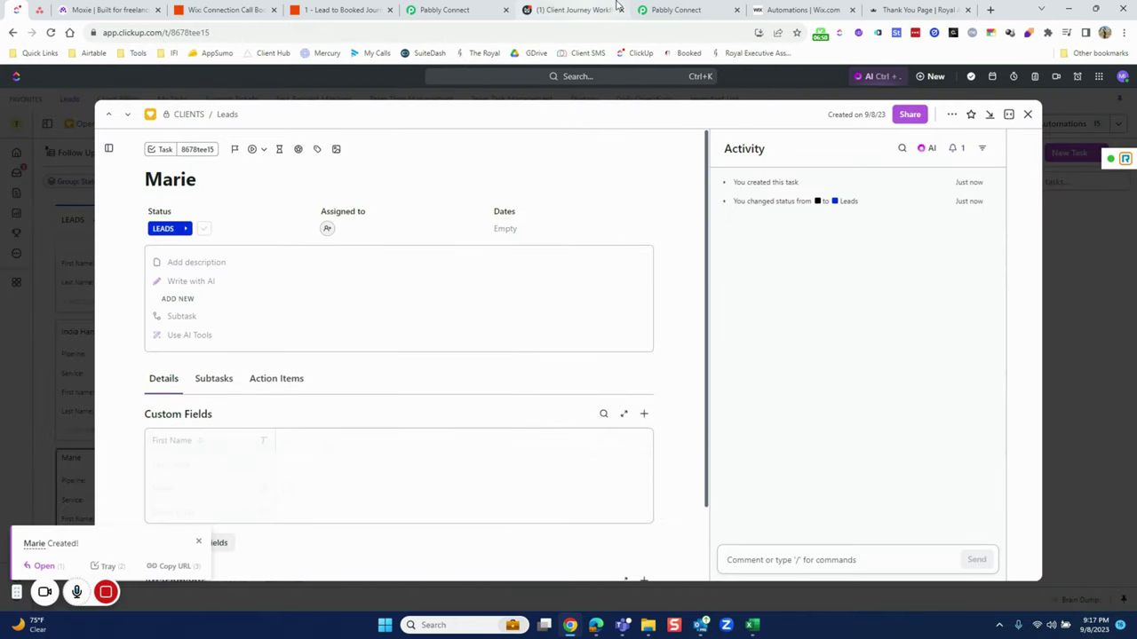
# Step: Review the Pabbly ClickUp step's available action events and its workspace, space, folder and list settings
pyautogui.click(674, 10)
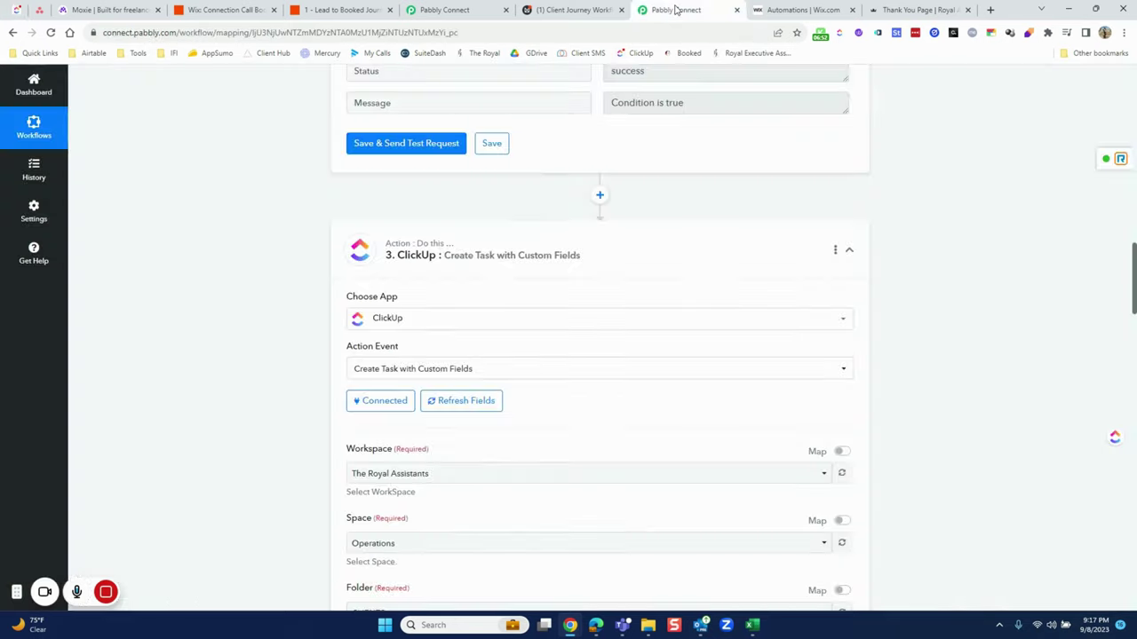
pyautogui.scroll(-2, 351, 378)
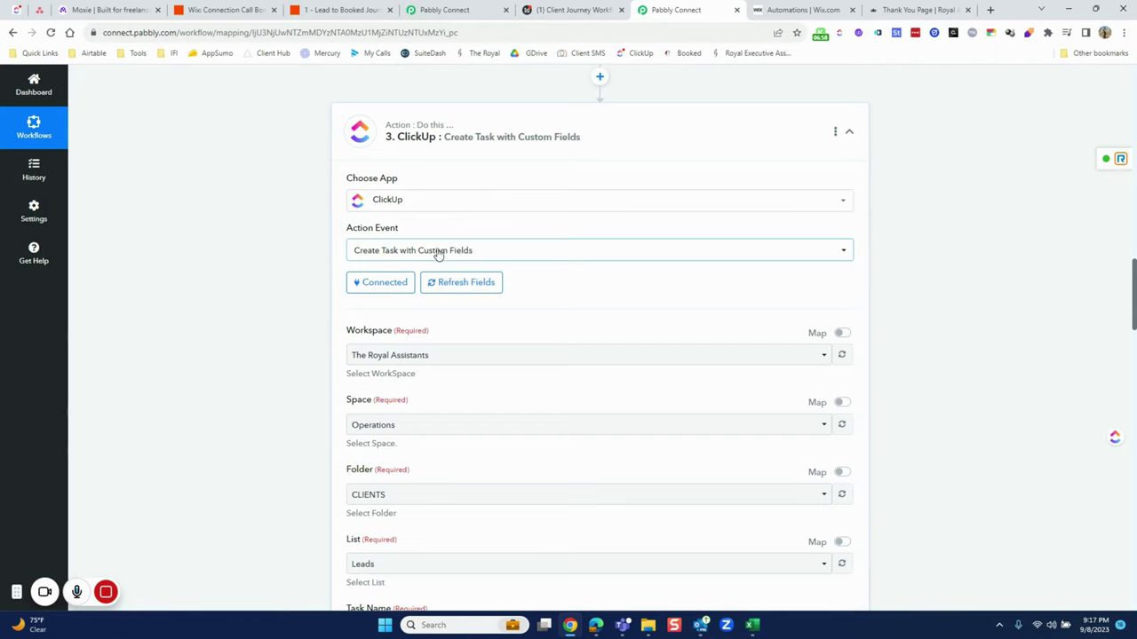
pyautogui.click(497, 257)
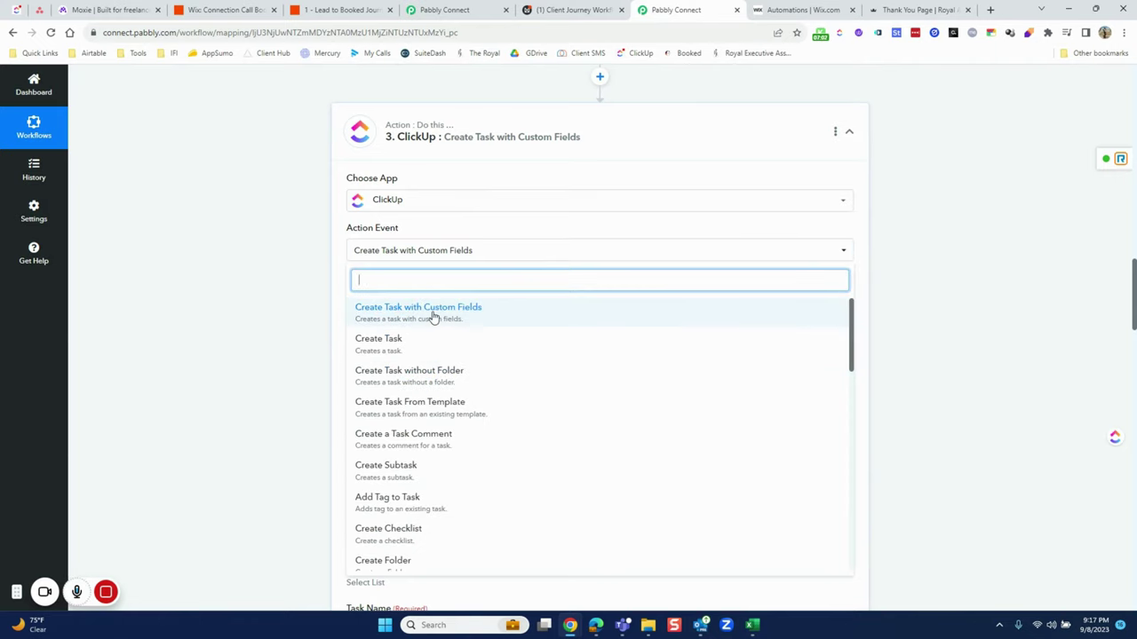
pyautogui.click(267, 311)
pyautogui.scroll(-1, 392, 343)
pyautogui.scroll(-1, 391, 343)
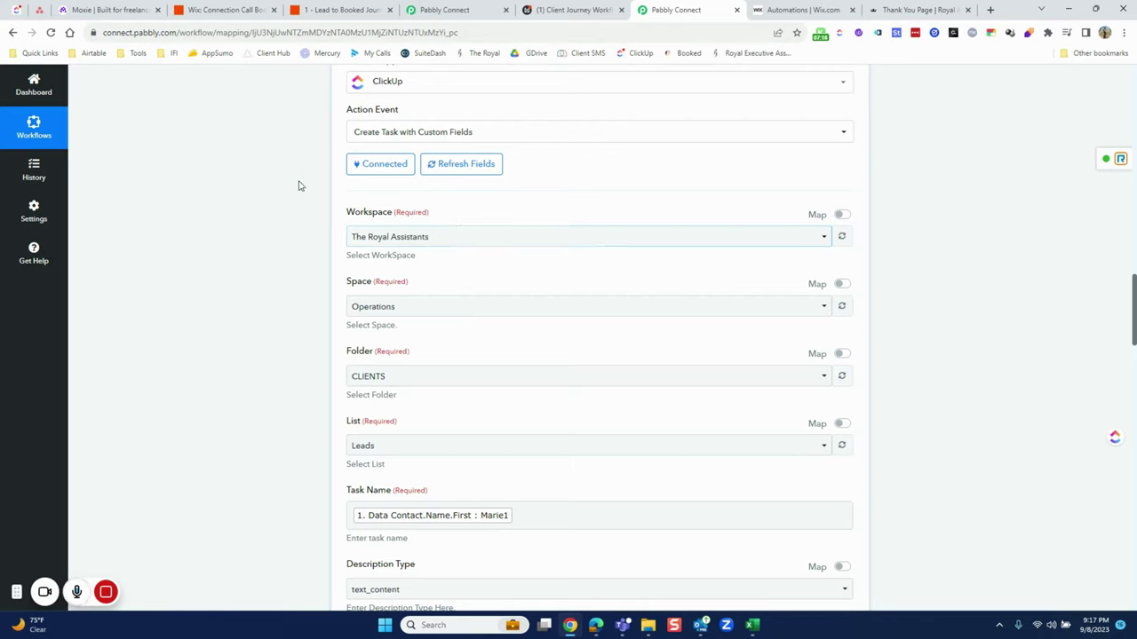
# Step: Check the new lead task in ClickUp, close it, and view the connected apps in Moxie
pyautogui.click(17, 10)
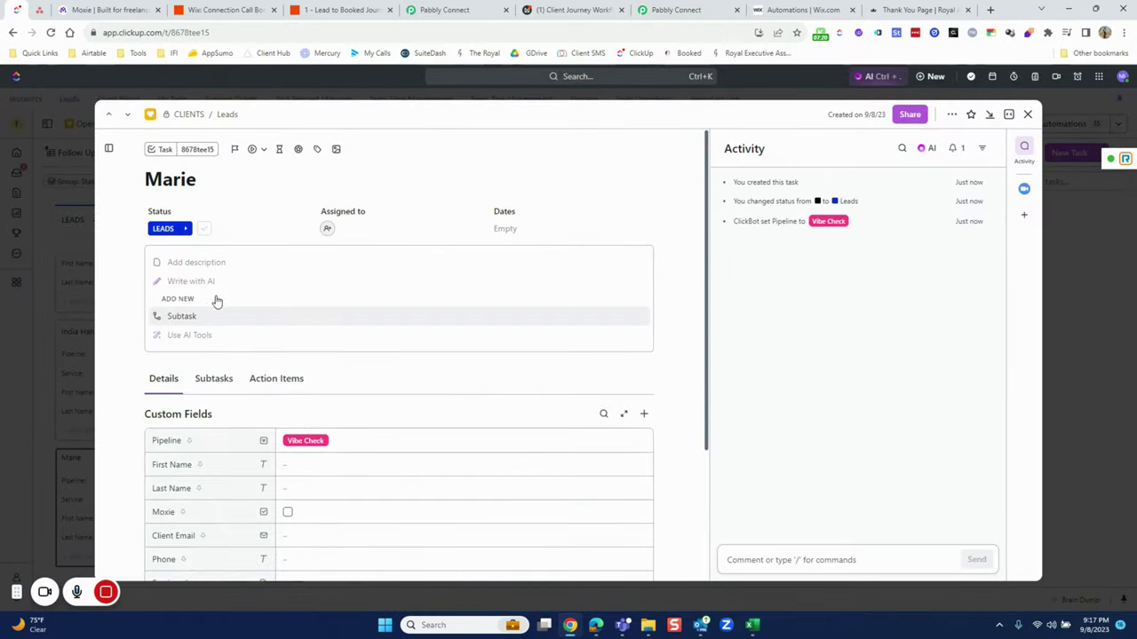
pyautogui.click(18, 280)
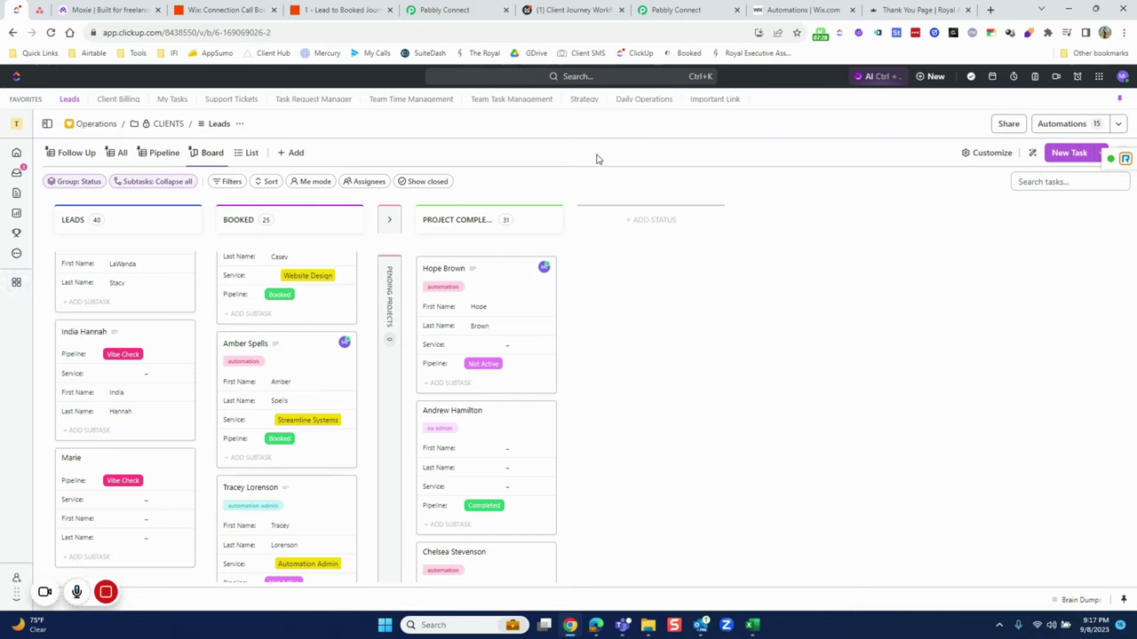
pyautogui.click(100, 9)
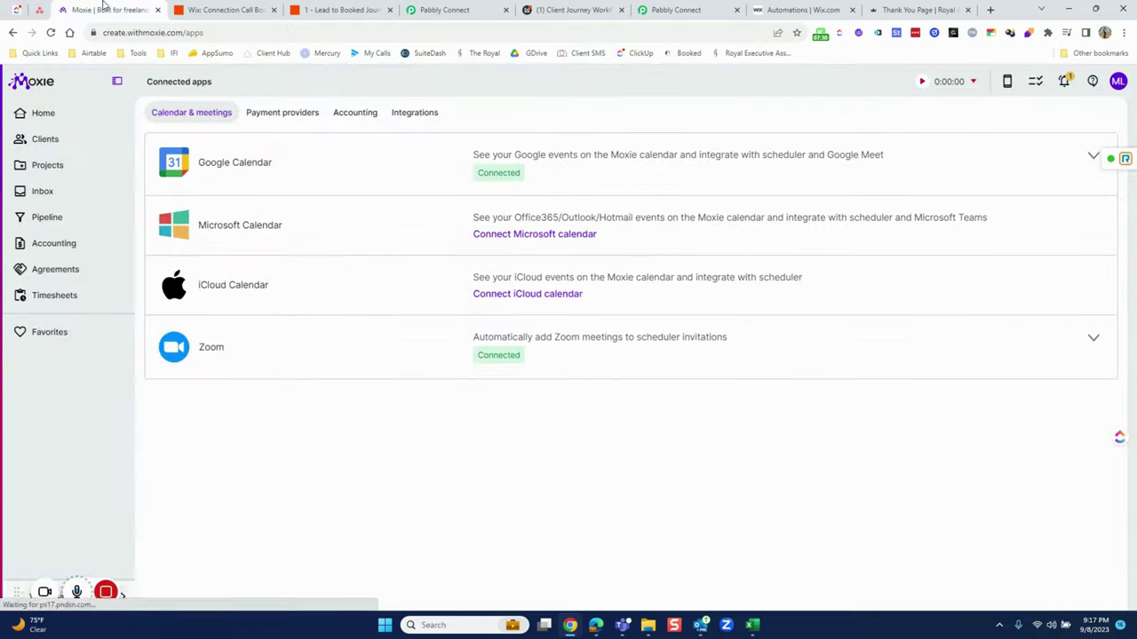
# Step: Examine the Task Name mapping in the Pabbly ClickUp step and the data the Filter step offers for it
pyautogui.click(697, 9)
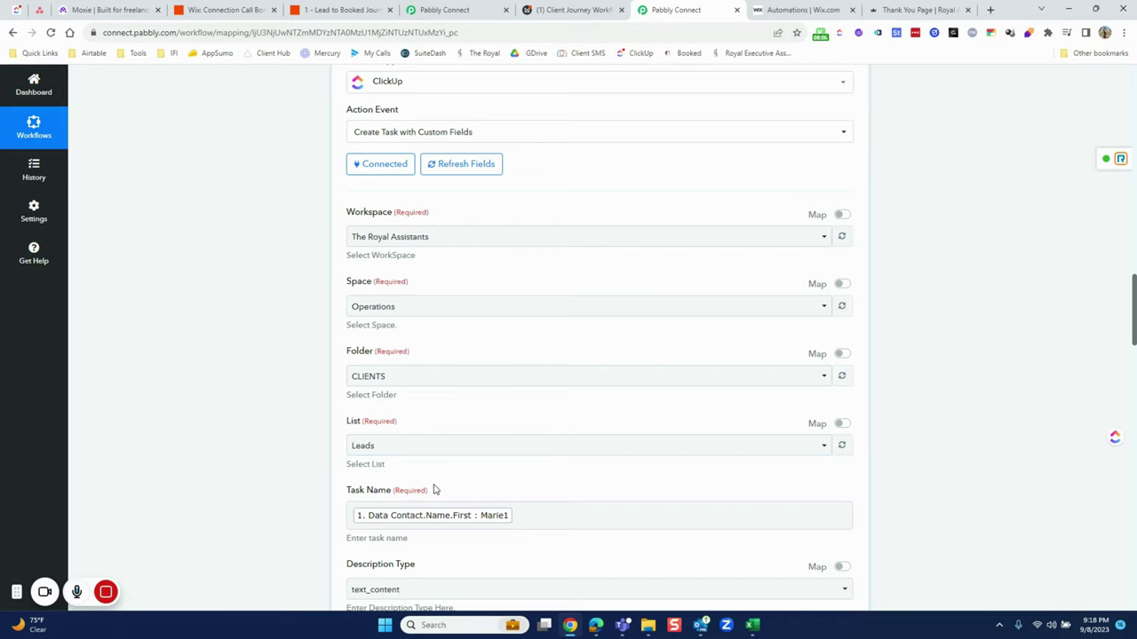
pyautogui.scroll(-1, 434, 490)
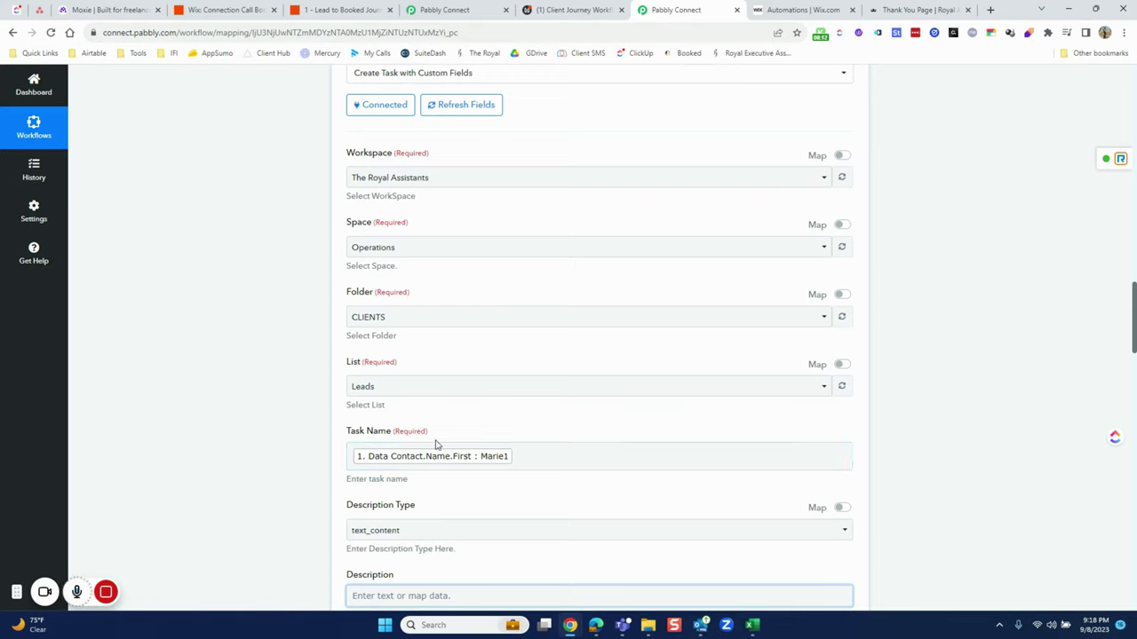
pyautogui.click(574, 456)
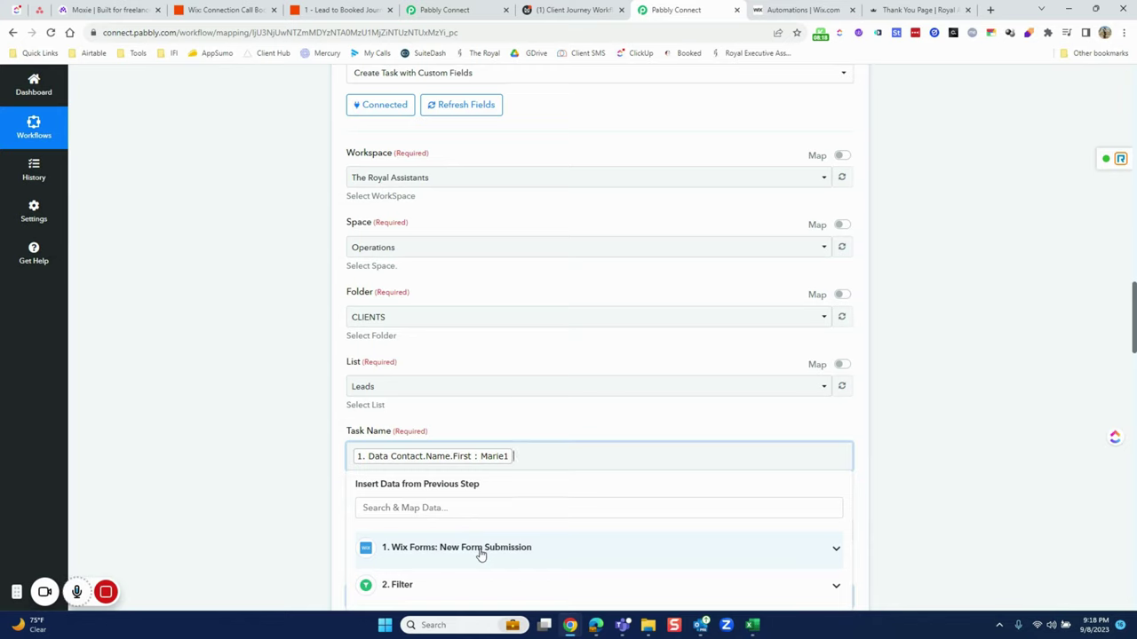
pyautogui.scroll(-1, 480, 552)
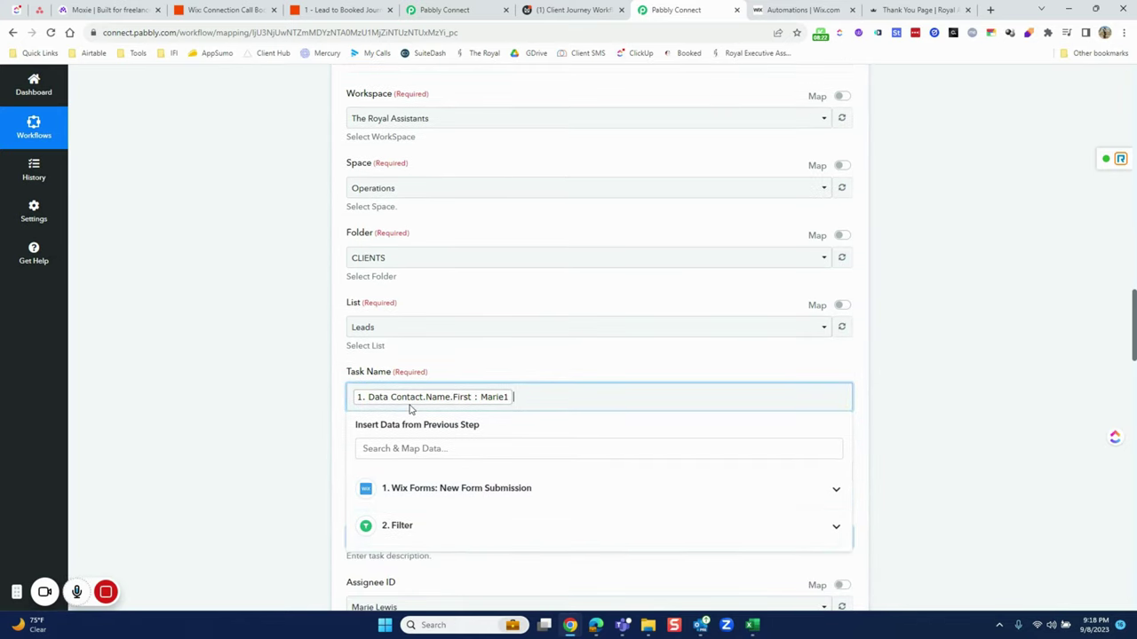
pyautogui.click(418, 525)
pyautogui.scroll(-1, 444, 520)
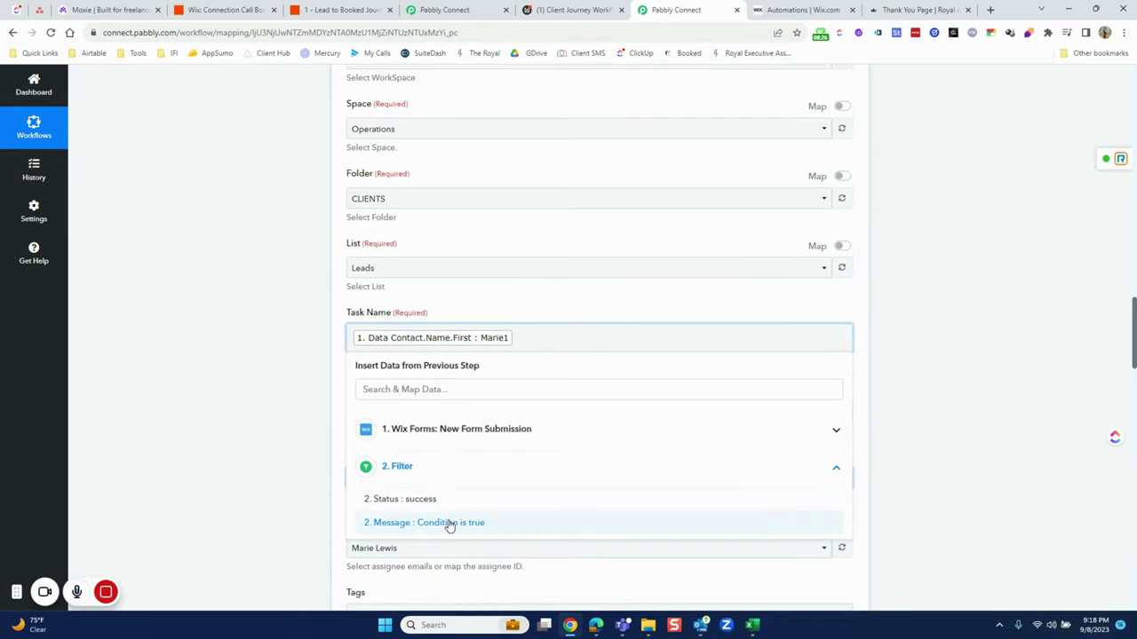
pyautogui.click(307, 493)
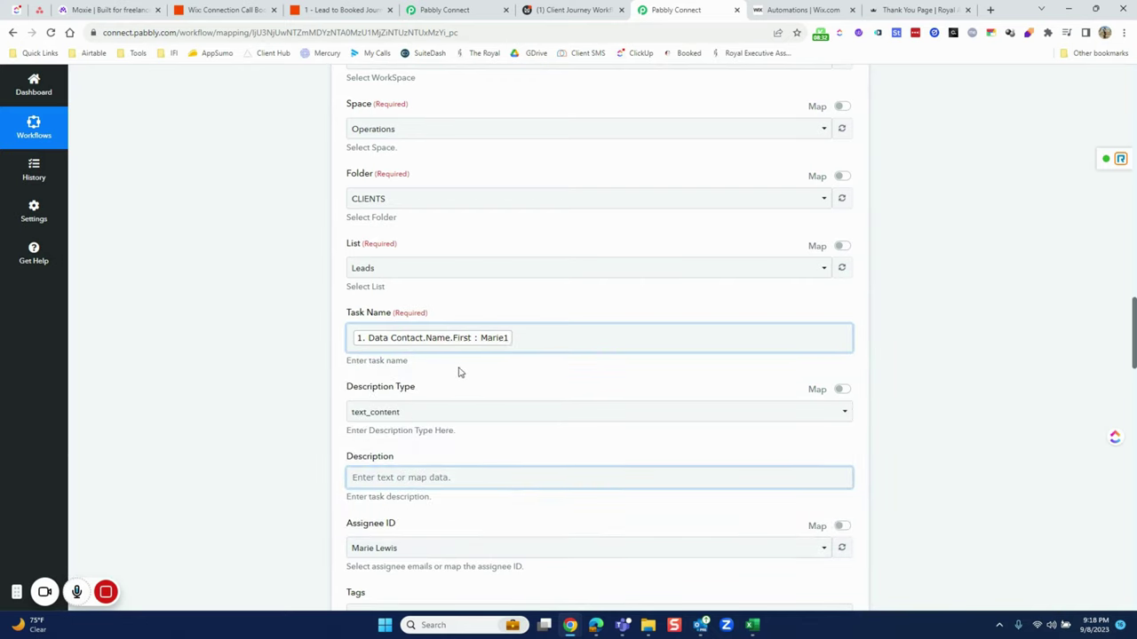
# Step: Check the Description Type options, and map the Wix Forms answer "dd" (Data 5878115f-dc75-4e26-846b-9cc3fc82a006) into the task's Description
pyautogui.scroll(-1, 529, 334)
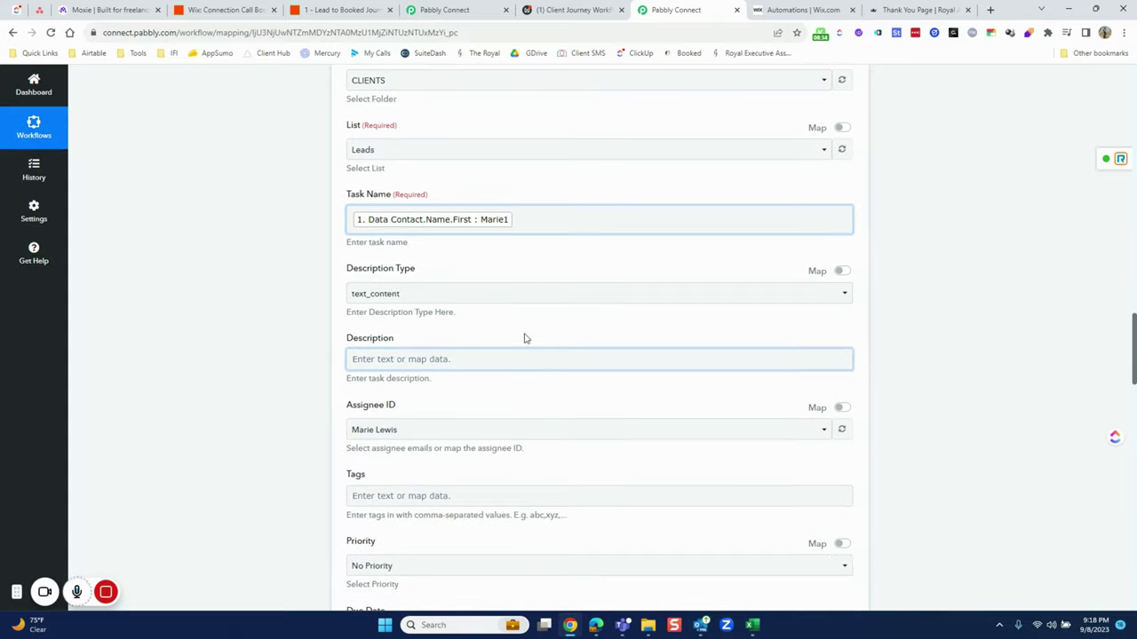
pyautogui.click(417, 297)
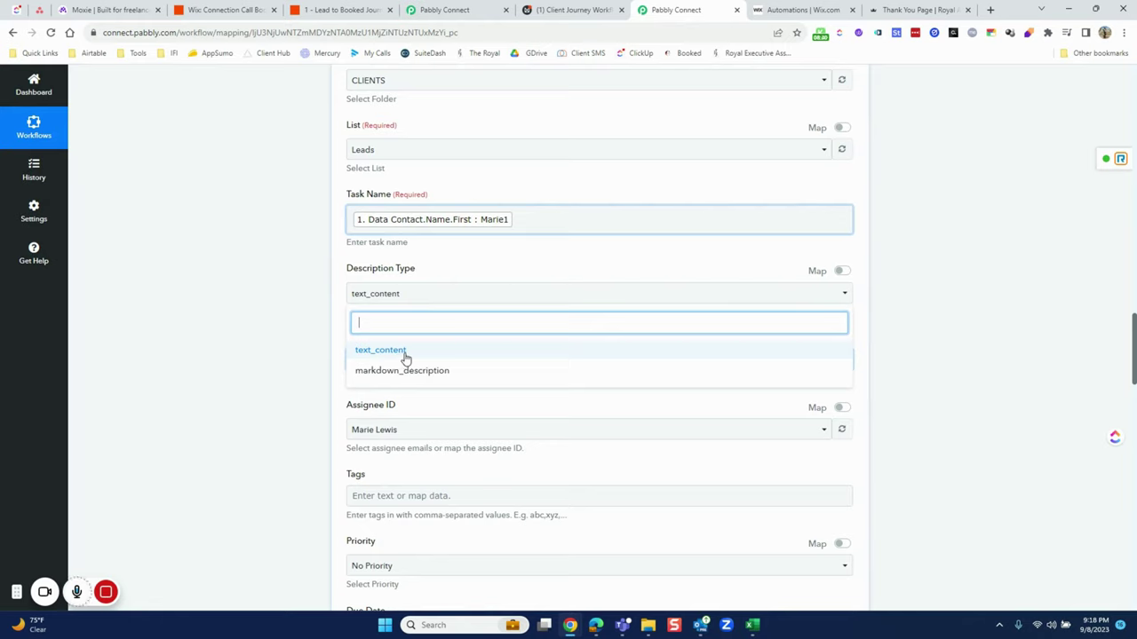
pyautogui.click(289, 357)
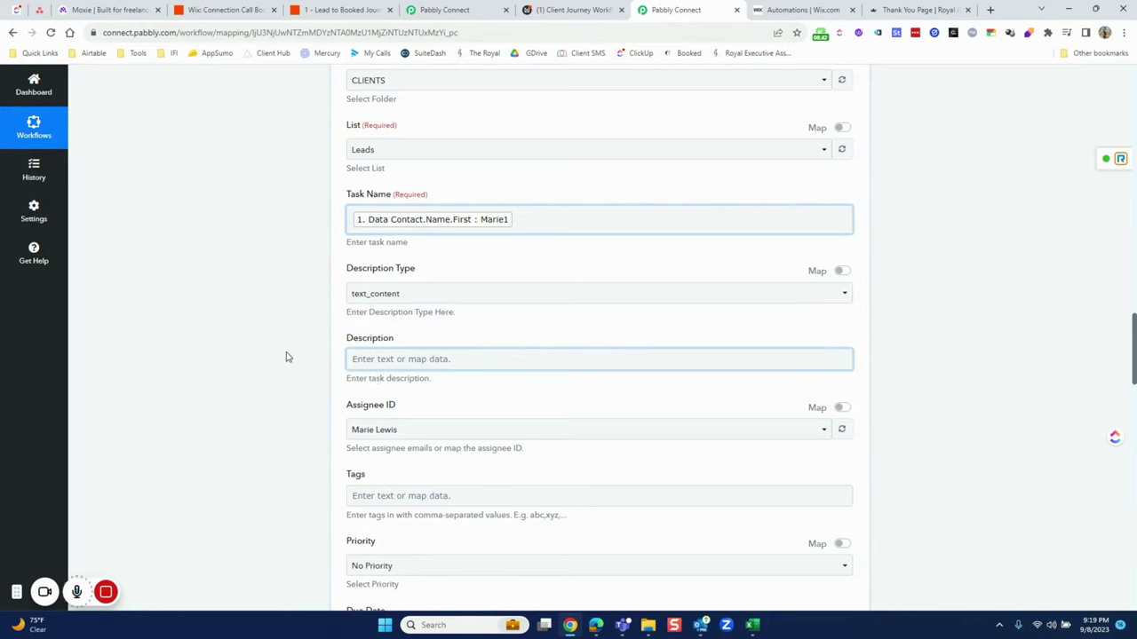
pyautogui.click(390, 359)
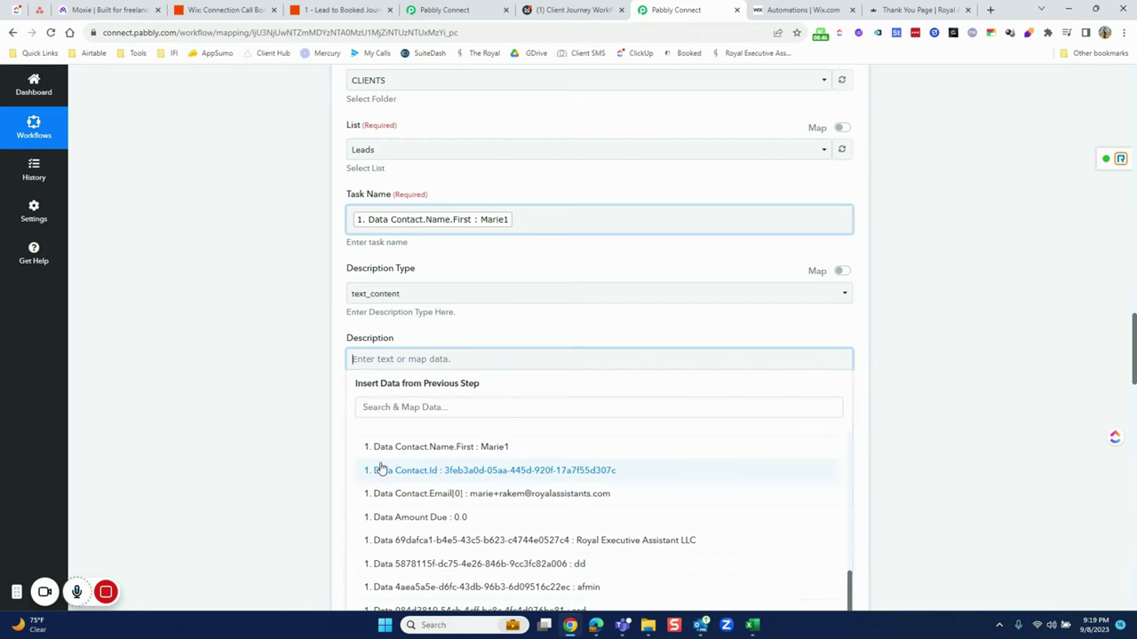
pyautogui.scroll(-2, 391, 490)
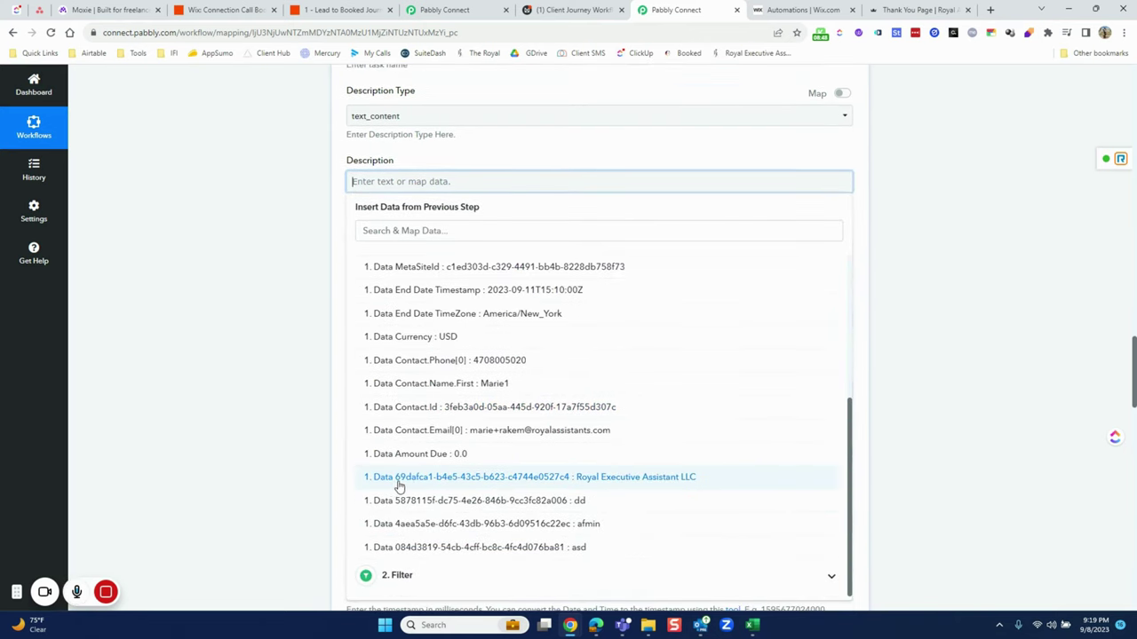
pyautogui.click(503, 501)
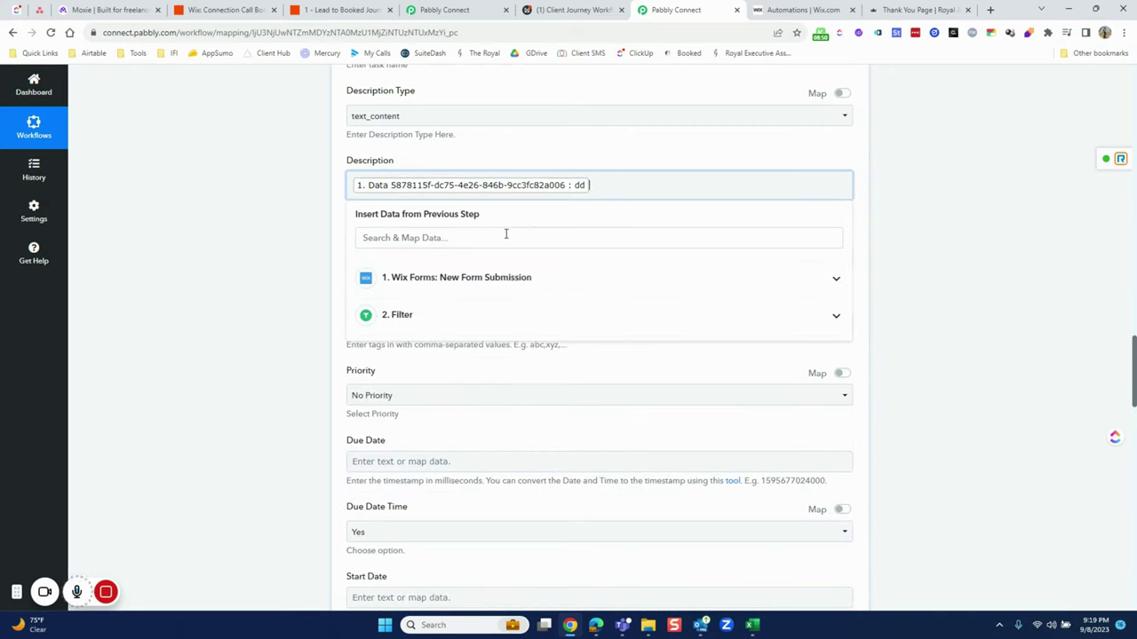
pyautogui.click(465, 293)
pyautogui.scroll(-1, 542, 459)
pyautogui.scroll(-3, 569, 524)
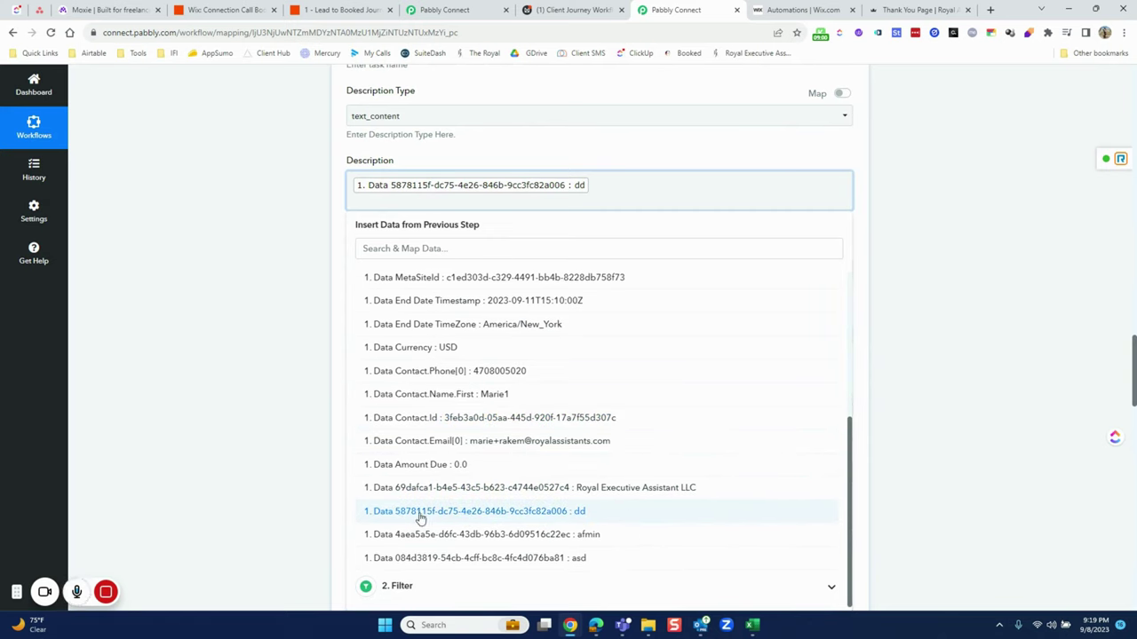
pyautogui.click(551, 512)
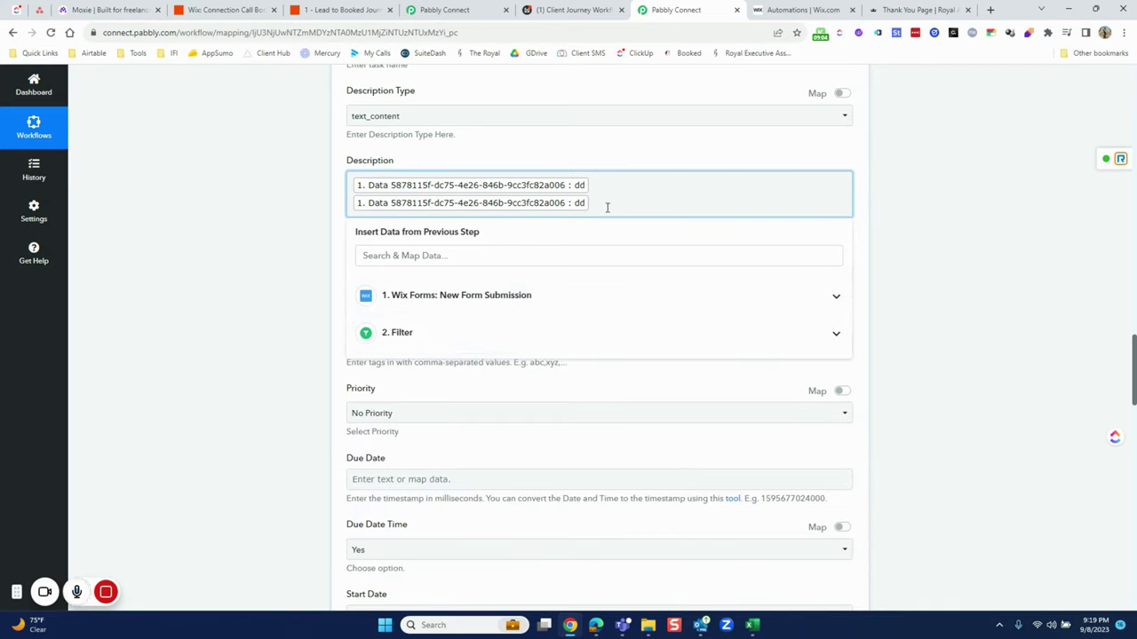
pyautogui.press('BackSpace')
# Step: Add the Wix Forms answers "afmin" and "asd" on separate lines of the task's Description, below "dd"
pyautogui.click(476, 288)
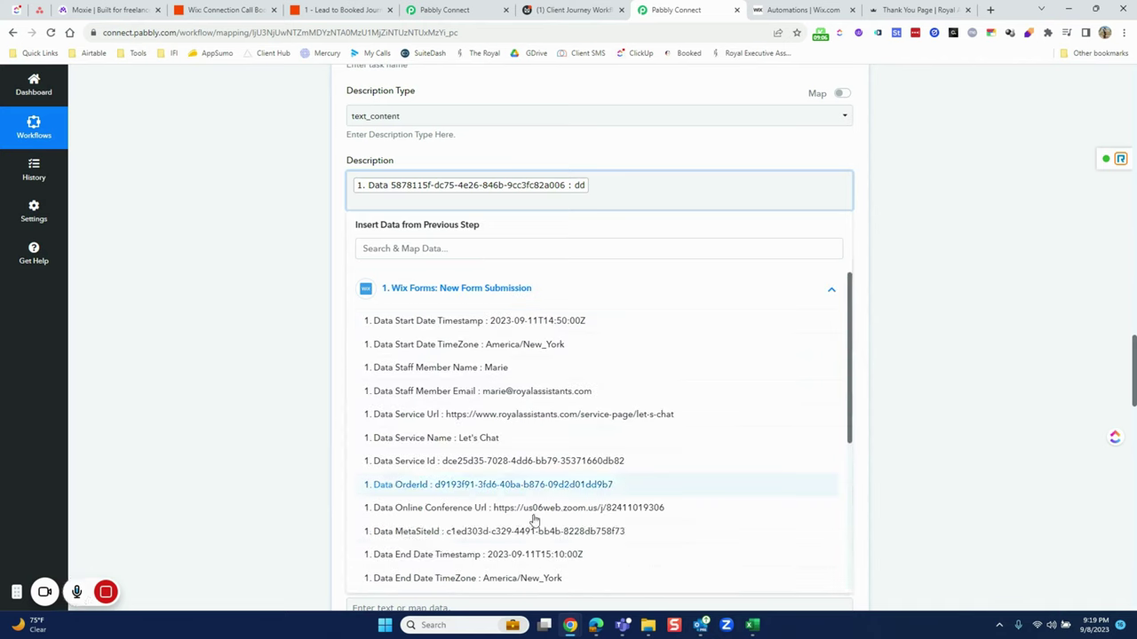
pyautogui.scroll(-2, 535, 543)
pyautogui.scroll(-3, 536, 543)
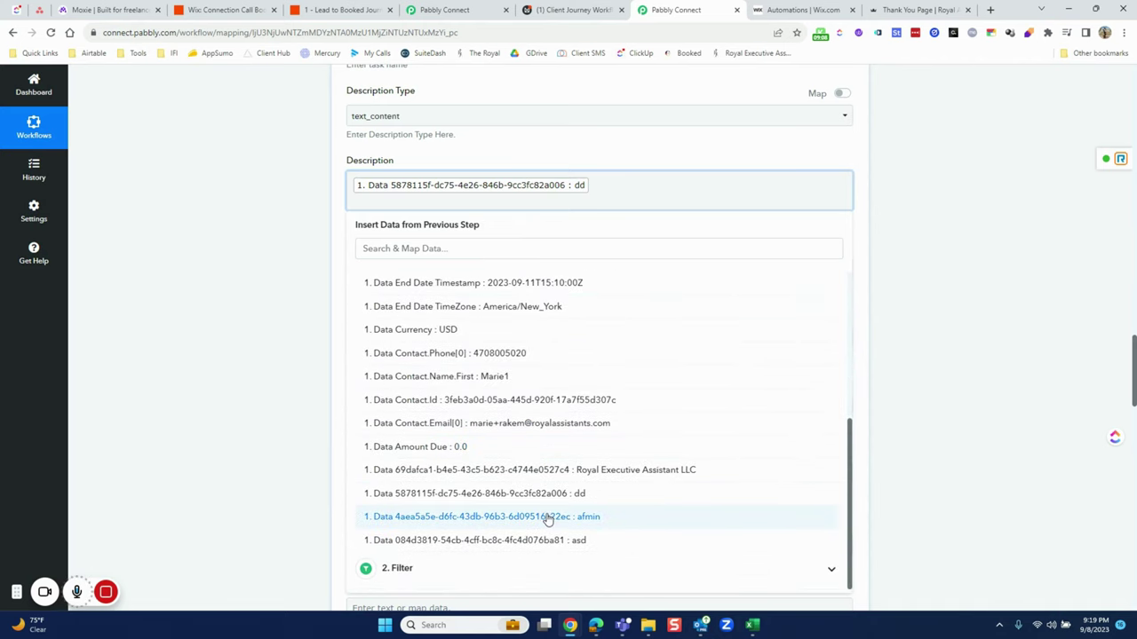
pyautogui.click(544, 517)
pyautogui.press('Return')
pyautogui.click(449, 302)
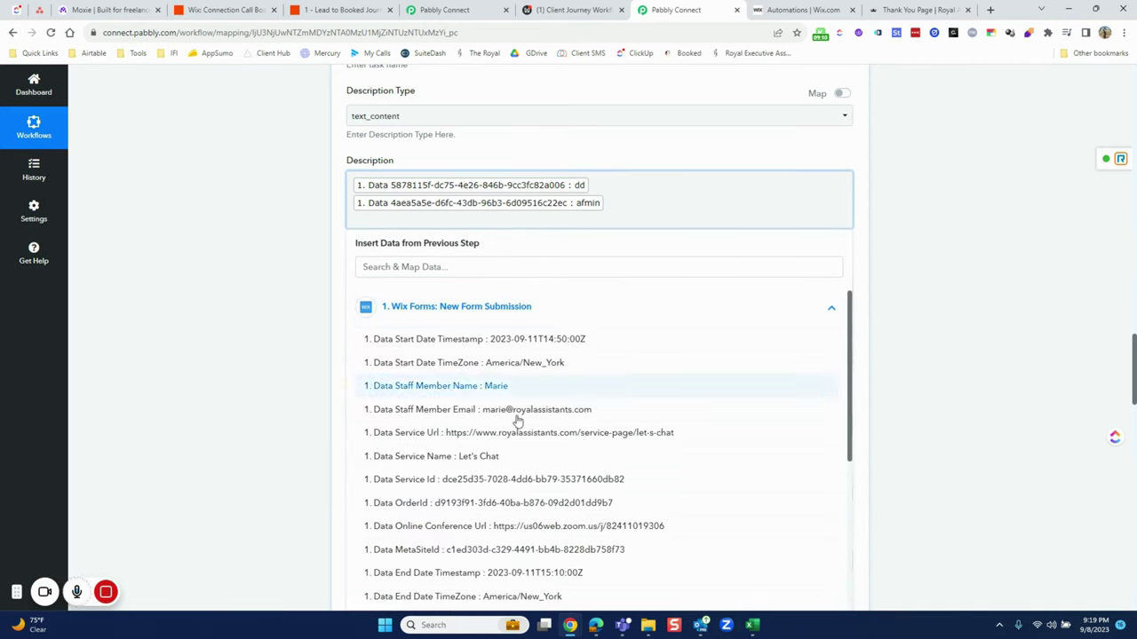
pyautogui.scroll(-2, 551, 498)
pyautogui.scroll(-3, 577, 541)
pyautogui.click(576, 555)
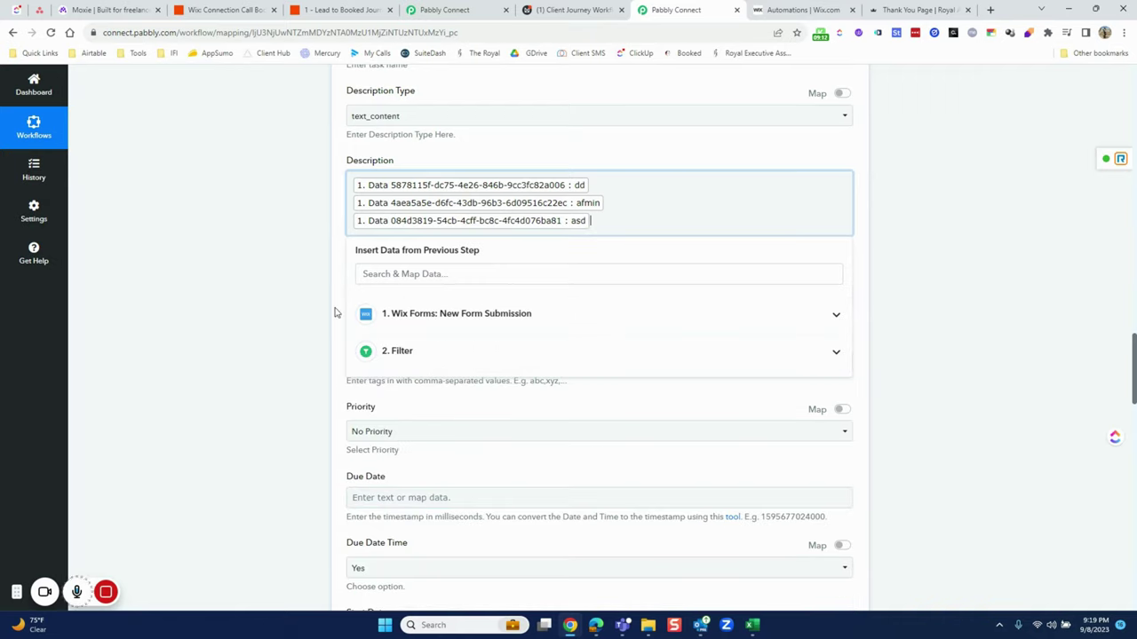
pyautogui.click(315, 312)
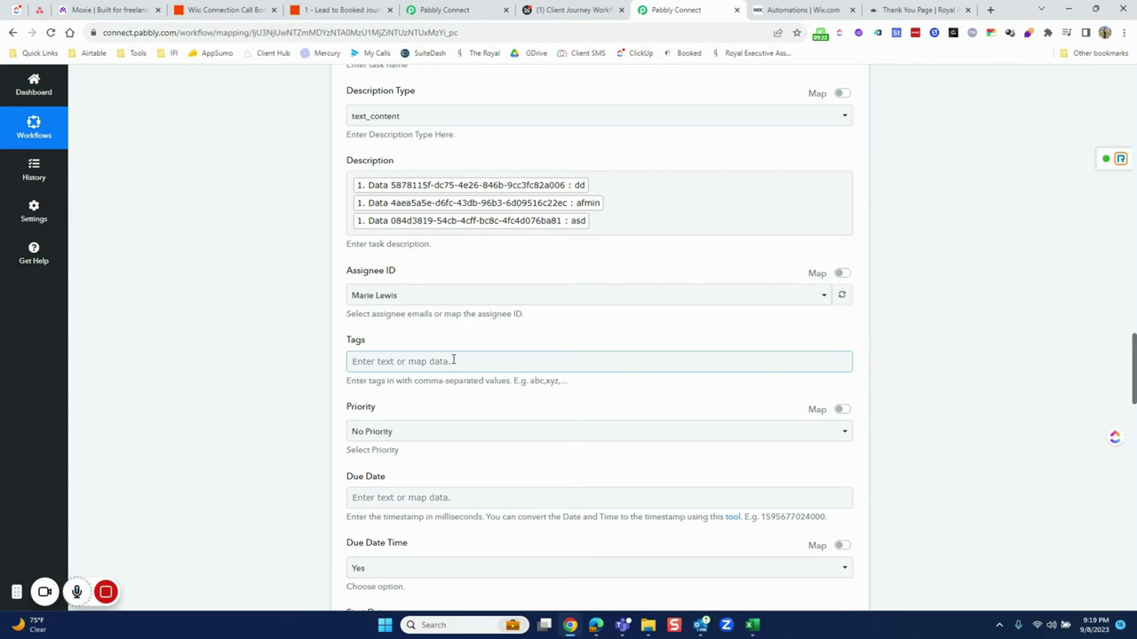
# Step: Check the Priority options and the mapping choices for the Due Date and Start Date fields
pyautogui.scroll(-1, 452, 359)
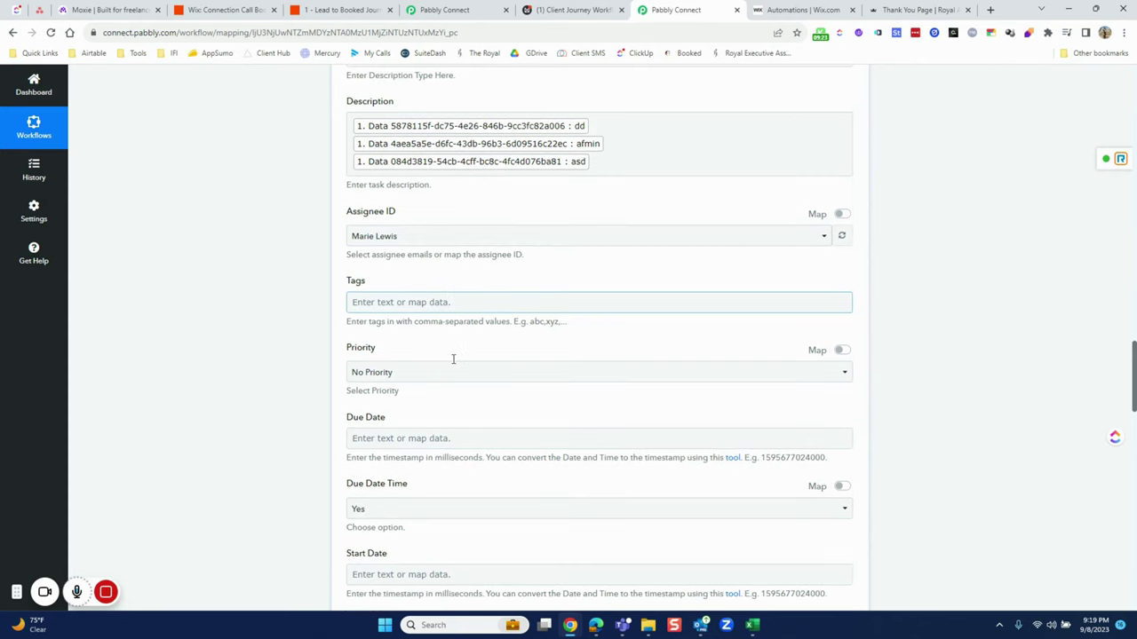
pyautogui.click(388, 378)
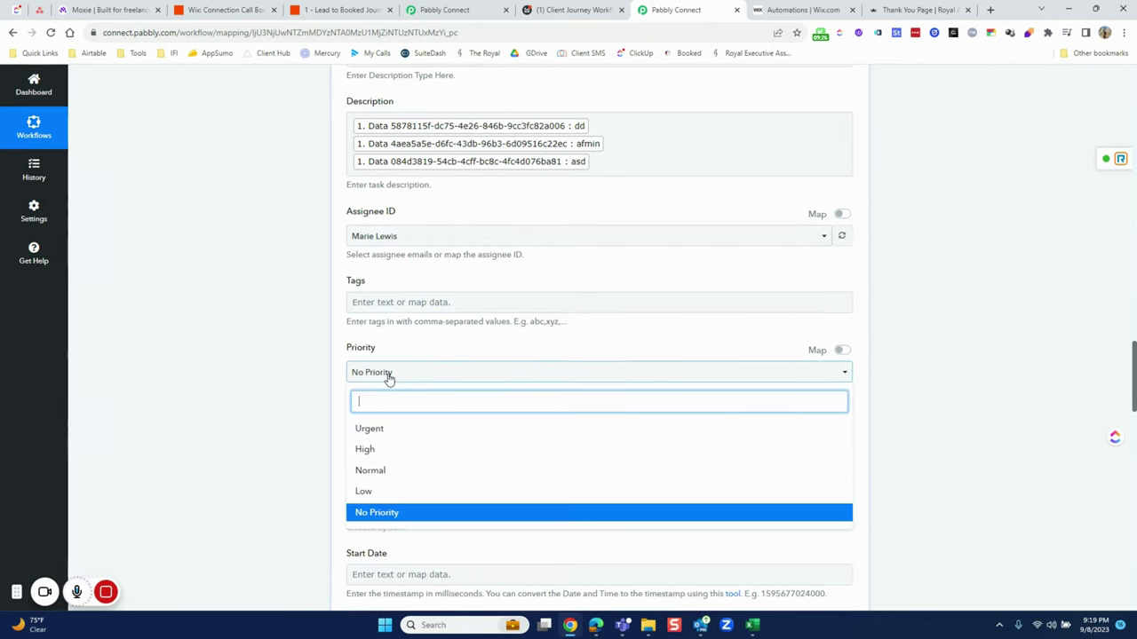
pyautogui.click(329, 375)
pyautogui.scroll(-2, 377, 377)
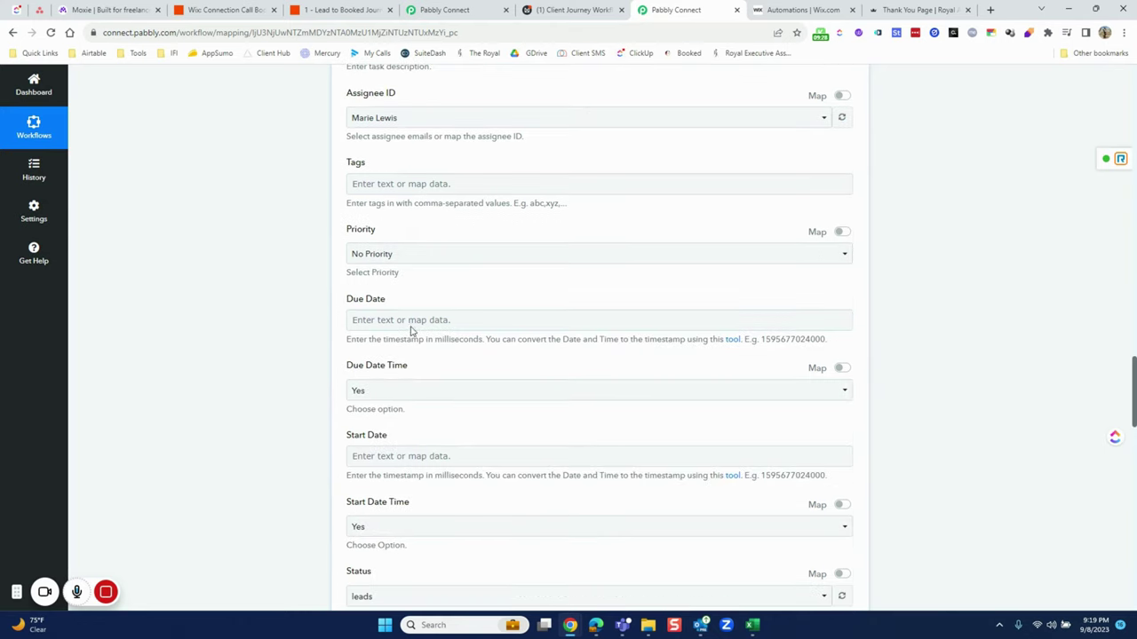
pyautogui.click(408, 319)
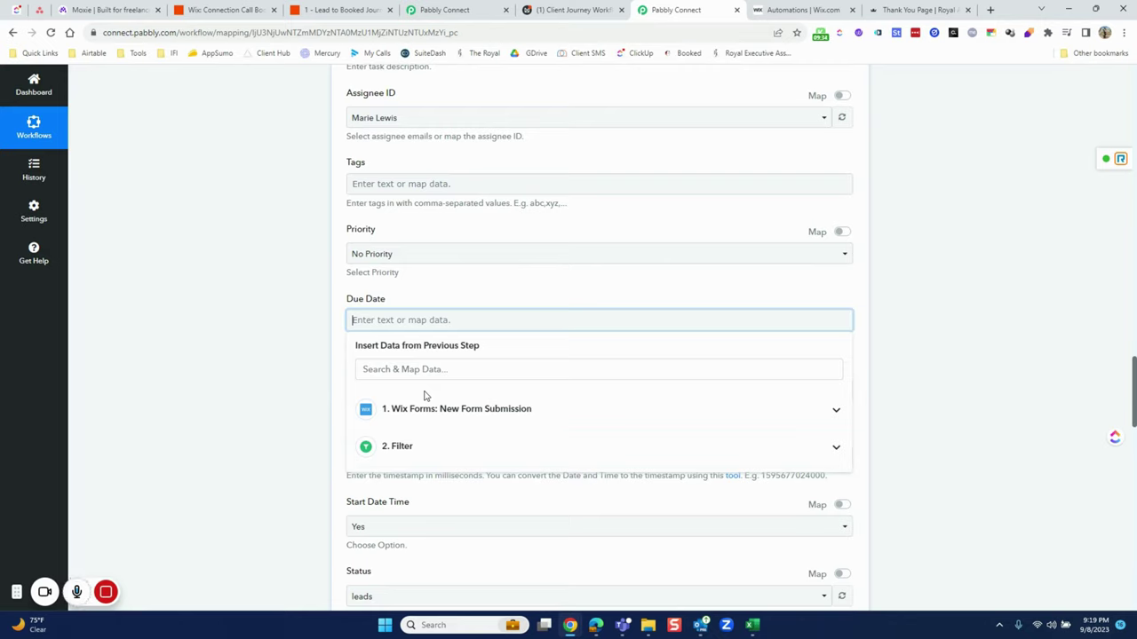
pyautogui.click(293, 404)
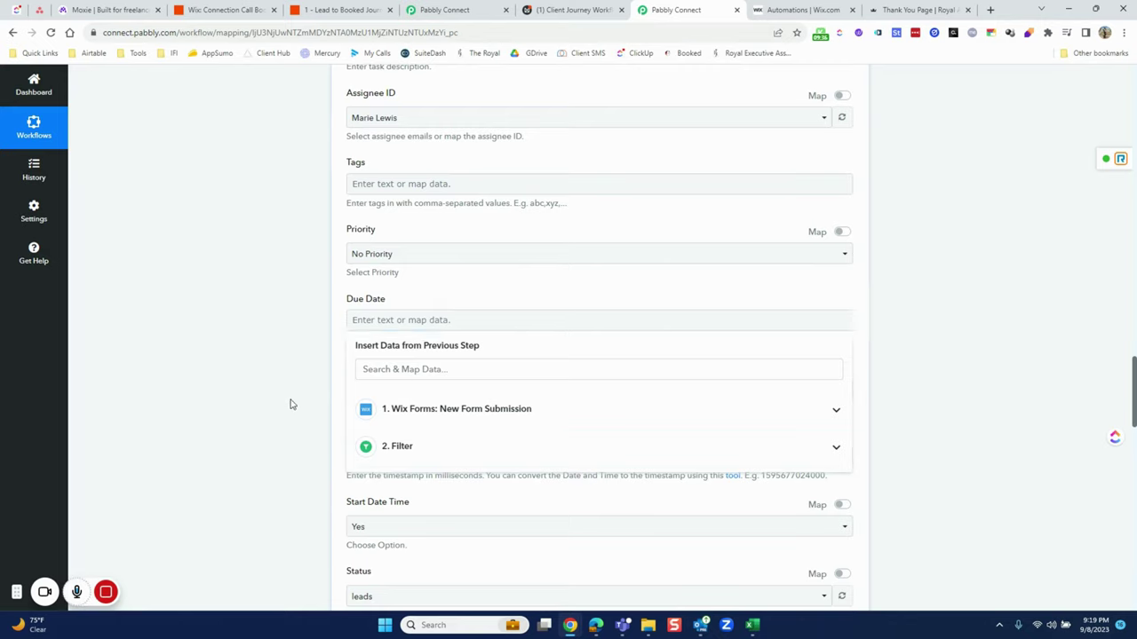
pyautogui.click(387, 457)
pyautogui.click(299, 451)
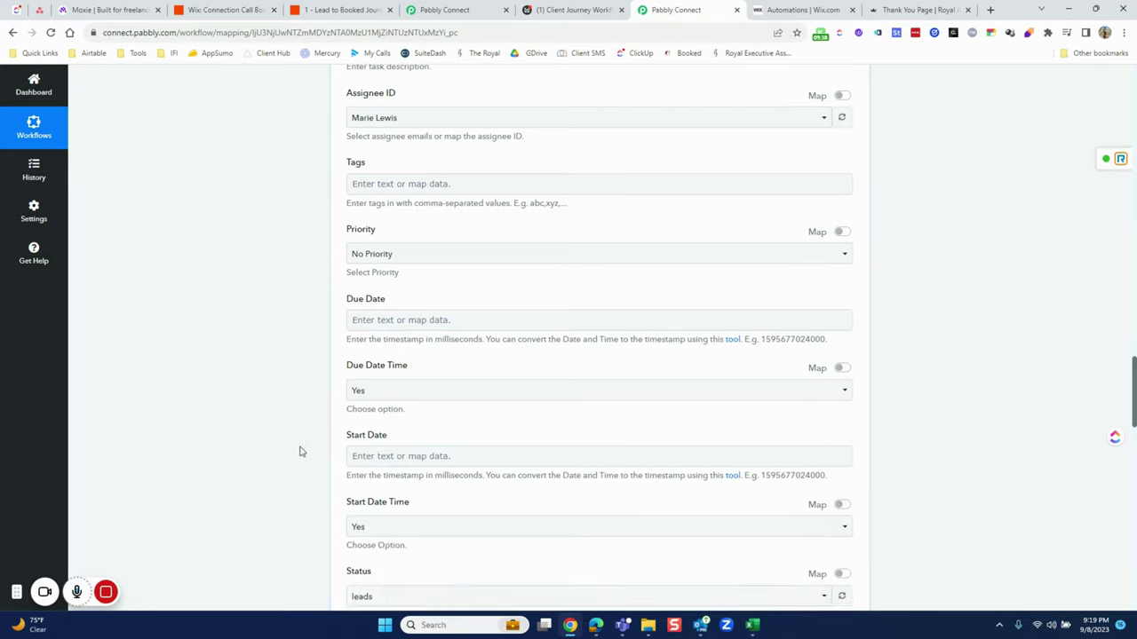
# Step: Review the Status setting and the custom field mappings, from Client Email through SuiteDash, Pipeline, Moxie, Phone and Client Relations
pyautogui.scroll(-3, 300, 449)
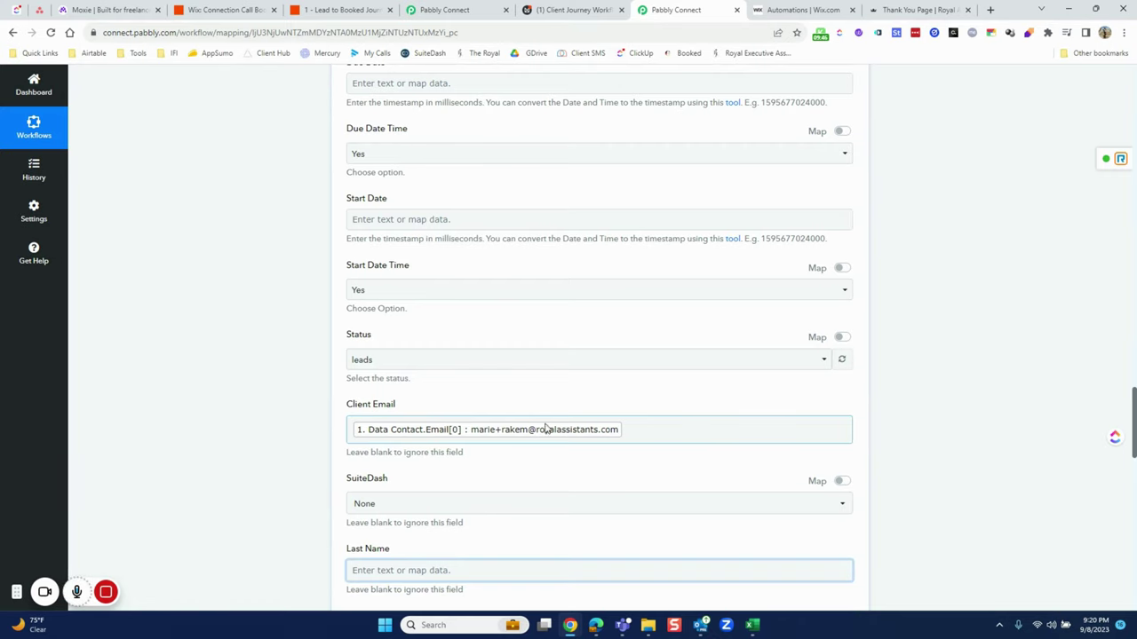
pyautogui.scroll(-3, 559, 429)
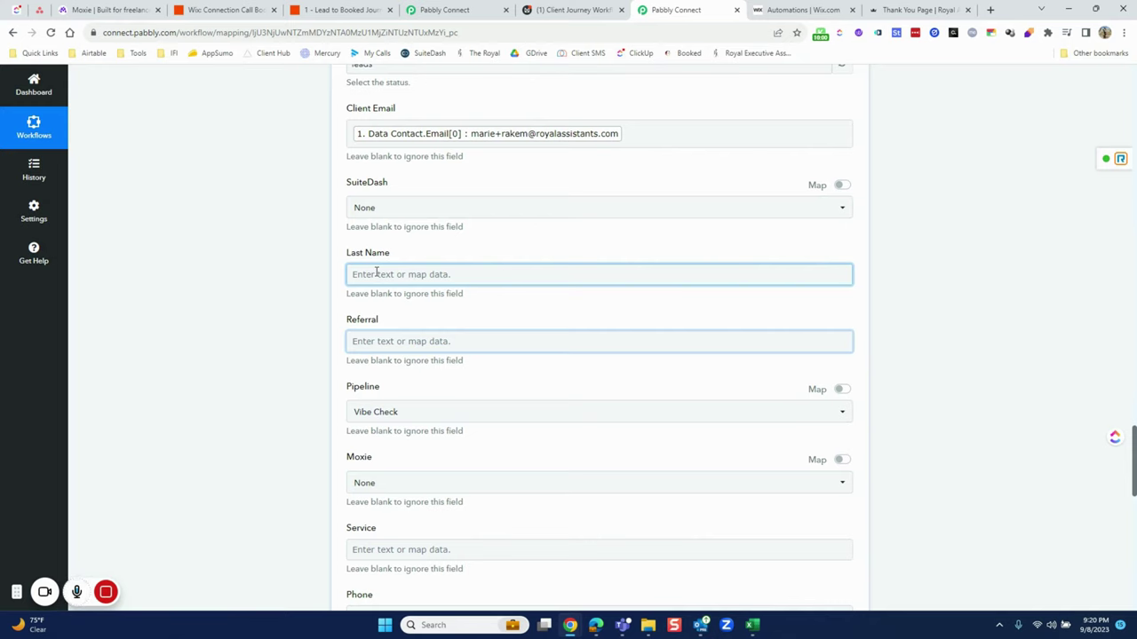
pyautogui.scroll(-2, 388, 271)
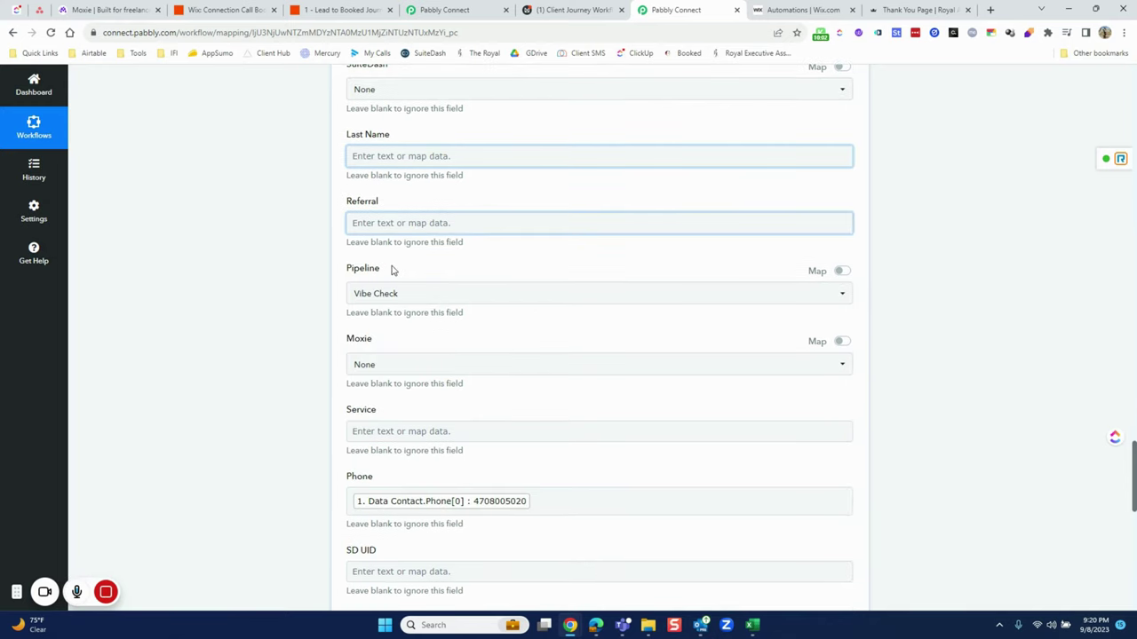
pyautogui.scroll(-2, 394, 270)
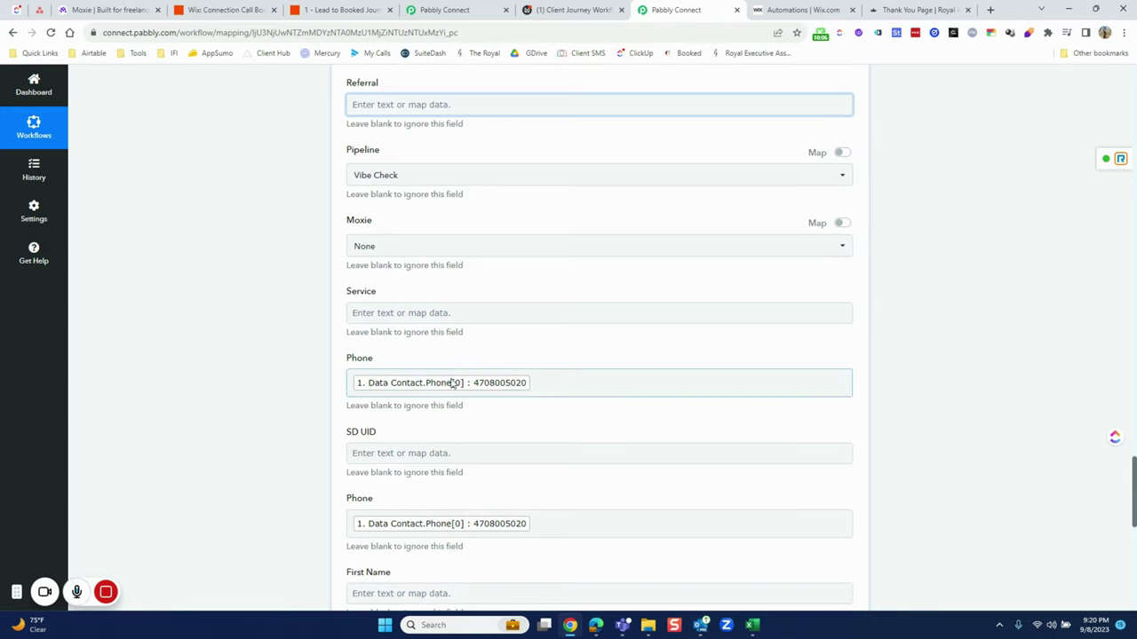
pyautogui.scroll(-3, 458, 384)
pyautogui.scroll(-2, 381, 399)
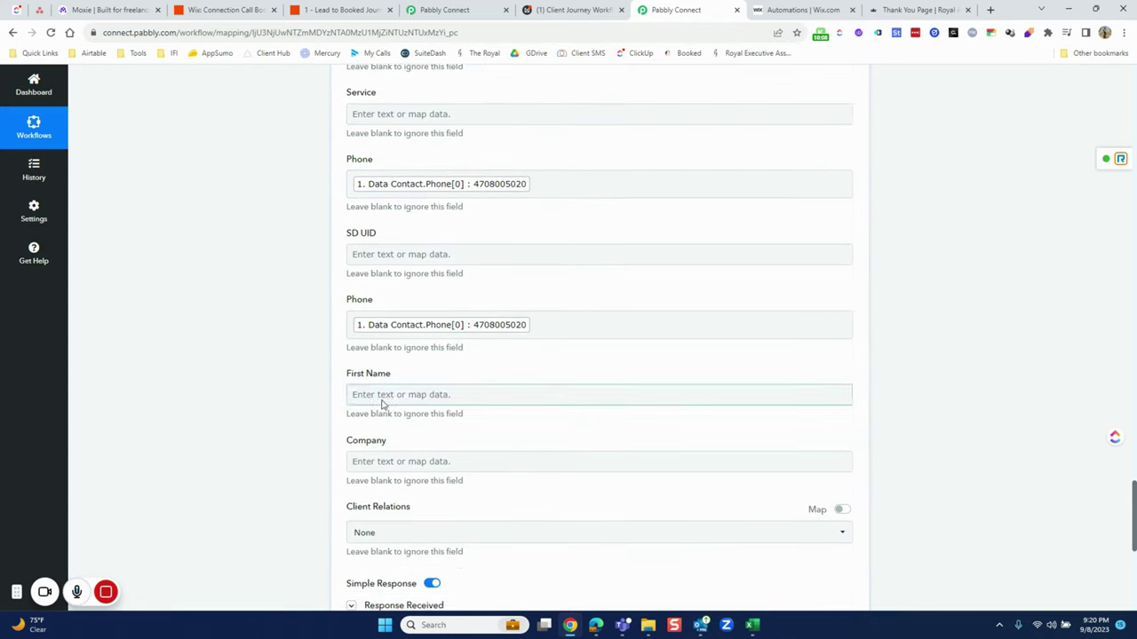
# Step: Map the Wix Forms answer "Royal Executive Assistant LLC" into the Company field and send a test request
pyautogui.click(394, 375)
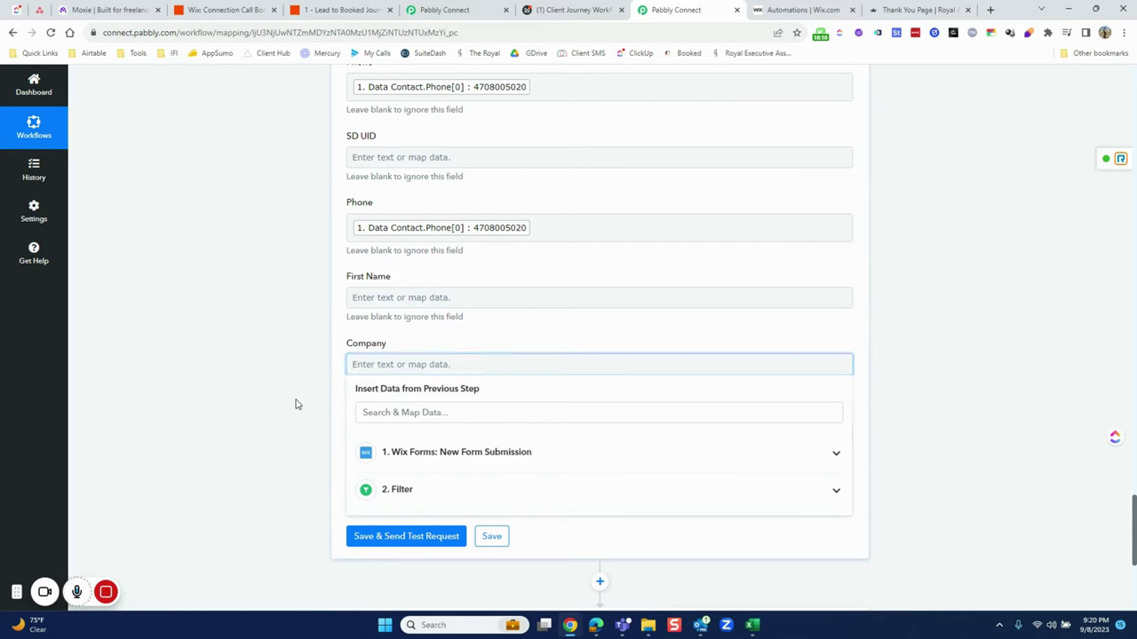
pyautogui.click(297, 401)
pyautogui.click(382, 366)
pyautogui.click(419, 454)
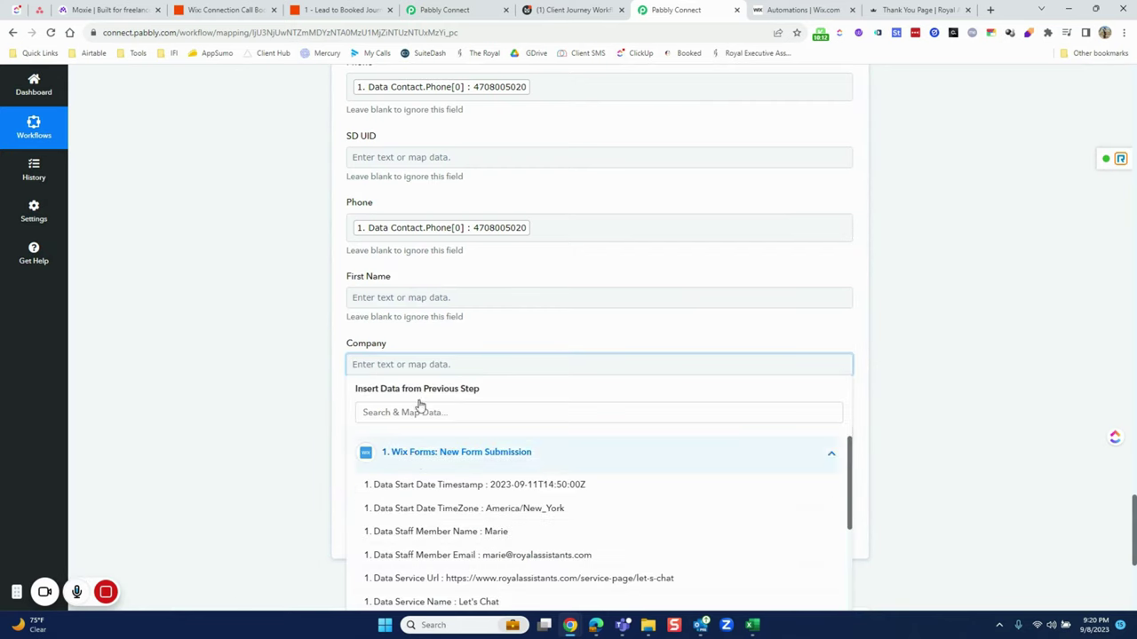
pyautogui.scroll(-4, 444, 471)
pyautogui.scroll(-3, 446, 495)
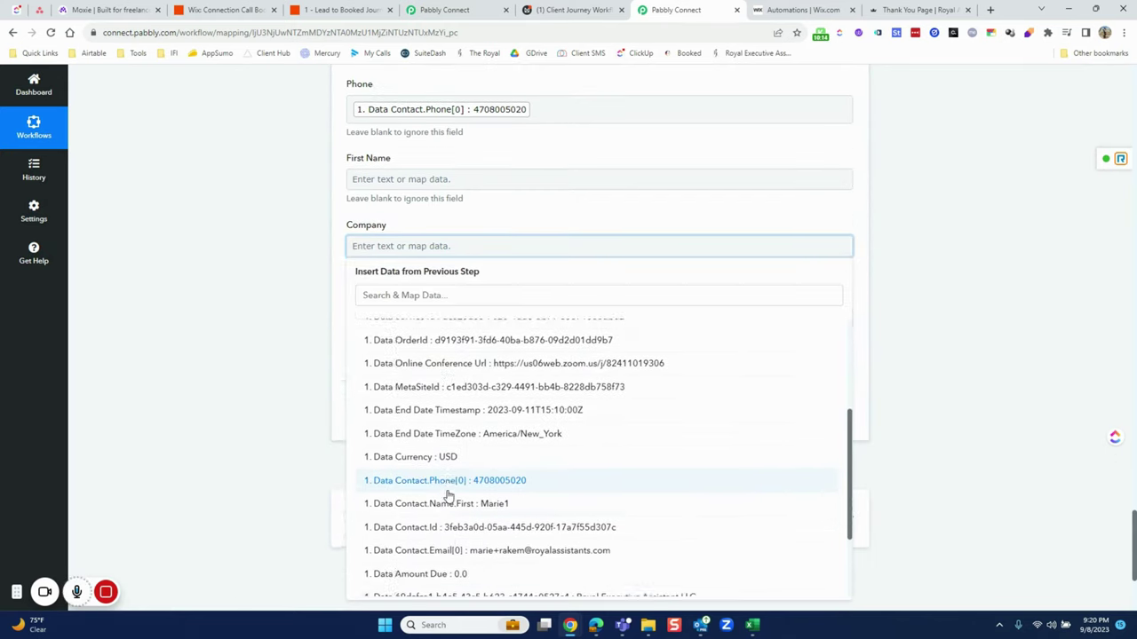
pyautogui.click(450, 490)
pyautogui.click(247, 356)
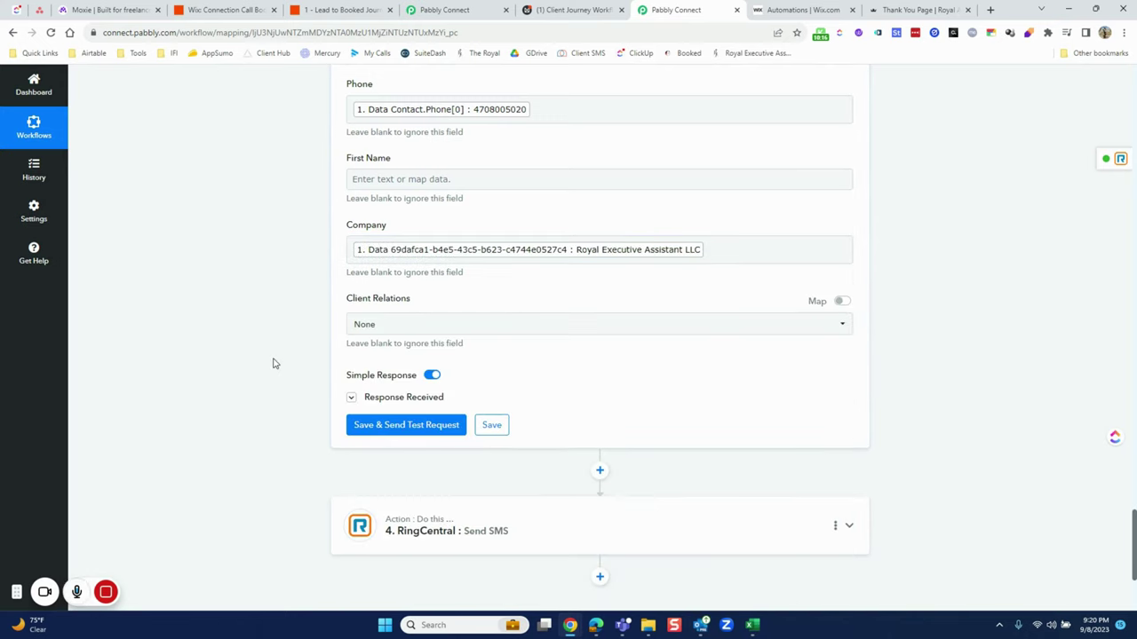
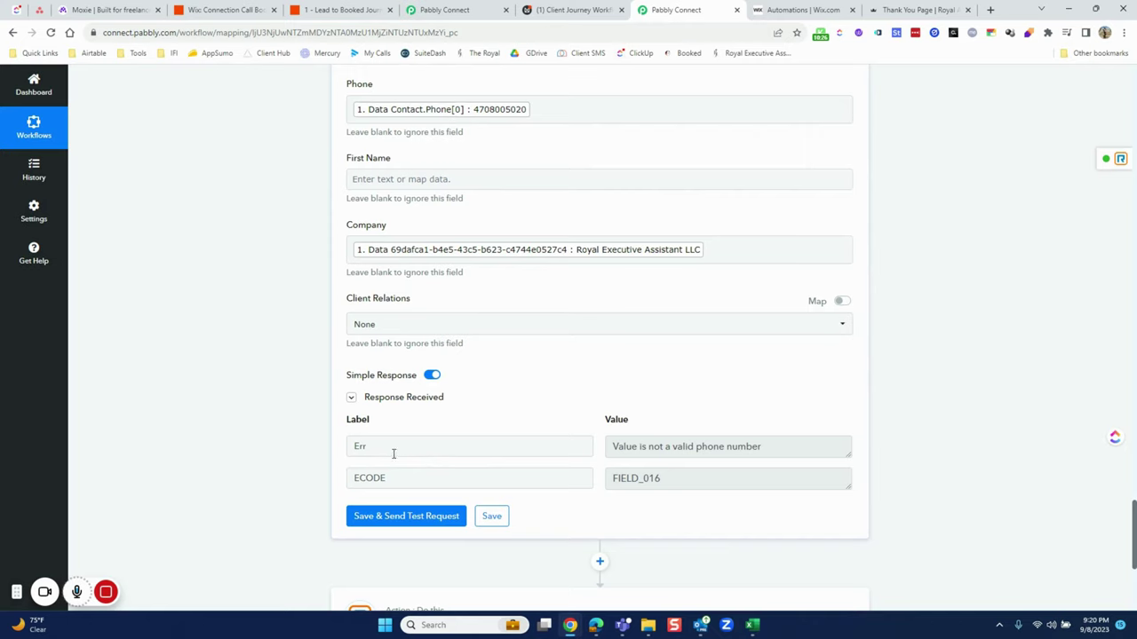
# Step: Examine the error value in the test response, clear the Phone field above SD UID, and resend the test request
pyautogui.moveTo(776, 446); pyautogui.dragTo(589, 437)
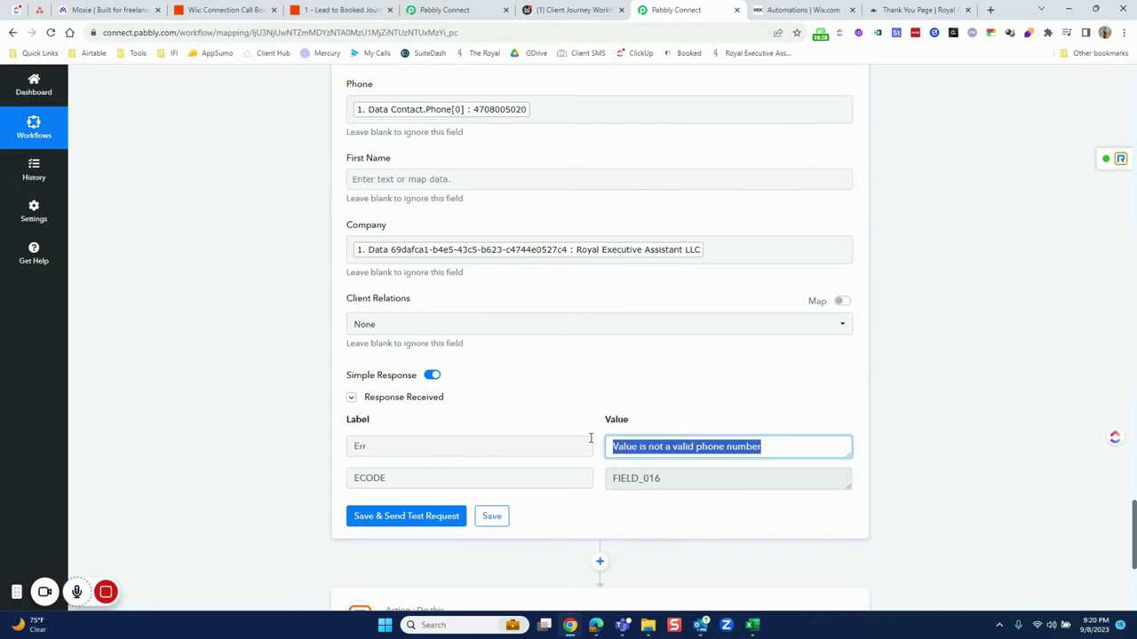
pyautogui.scroll(5, 497, 418)
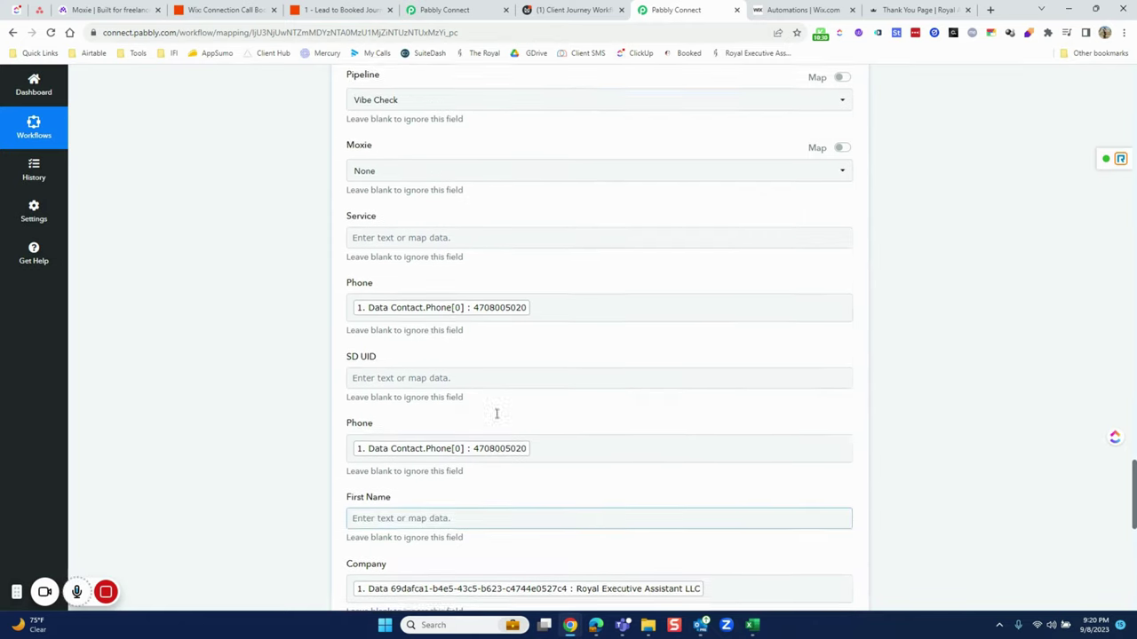
pyautogui.scroll(-2, 509, 411)
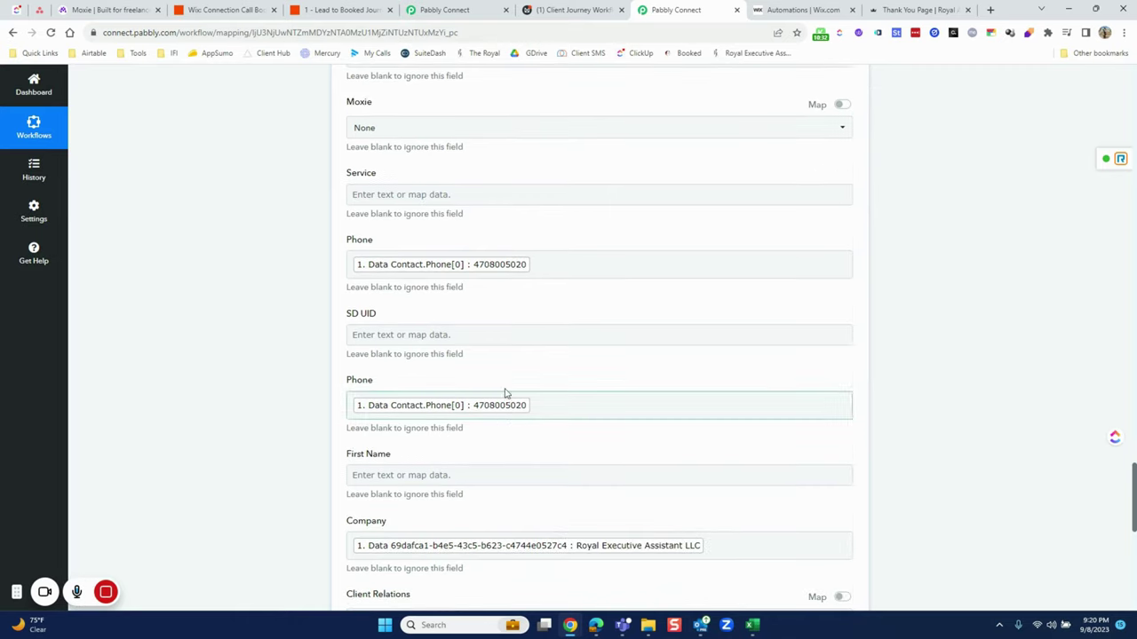
pyautogui.click(538, 264)
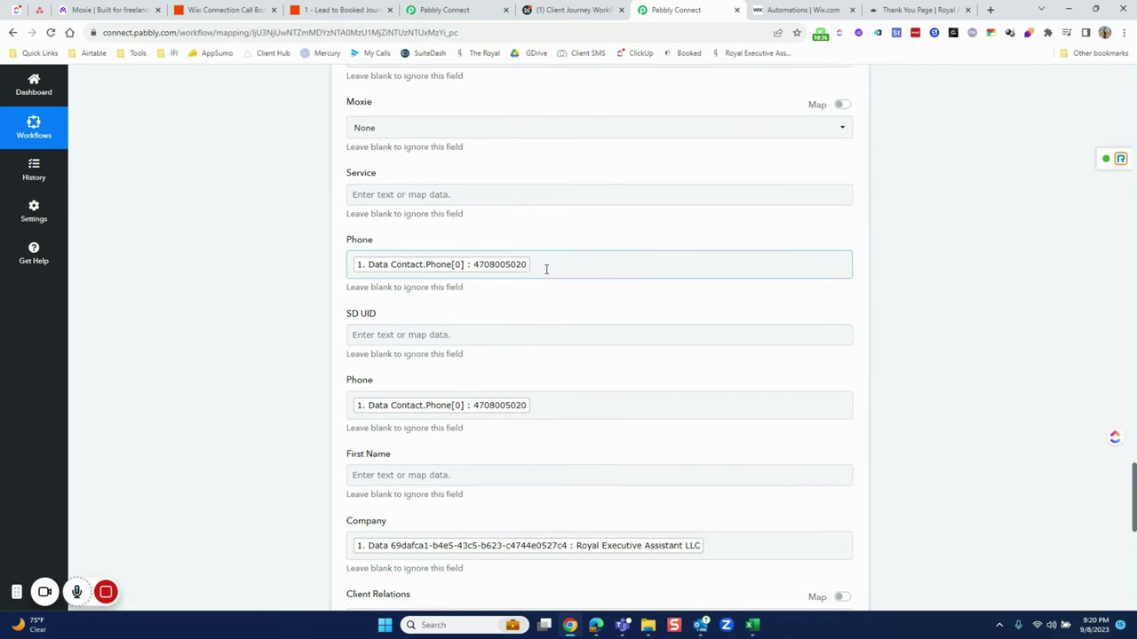
pyautogui.press('BackSpace')
pyautogui.click(404, 327)
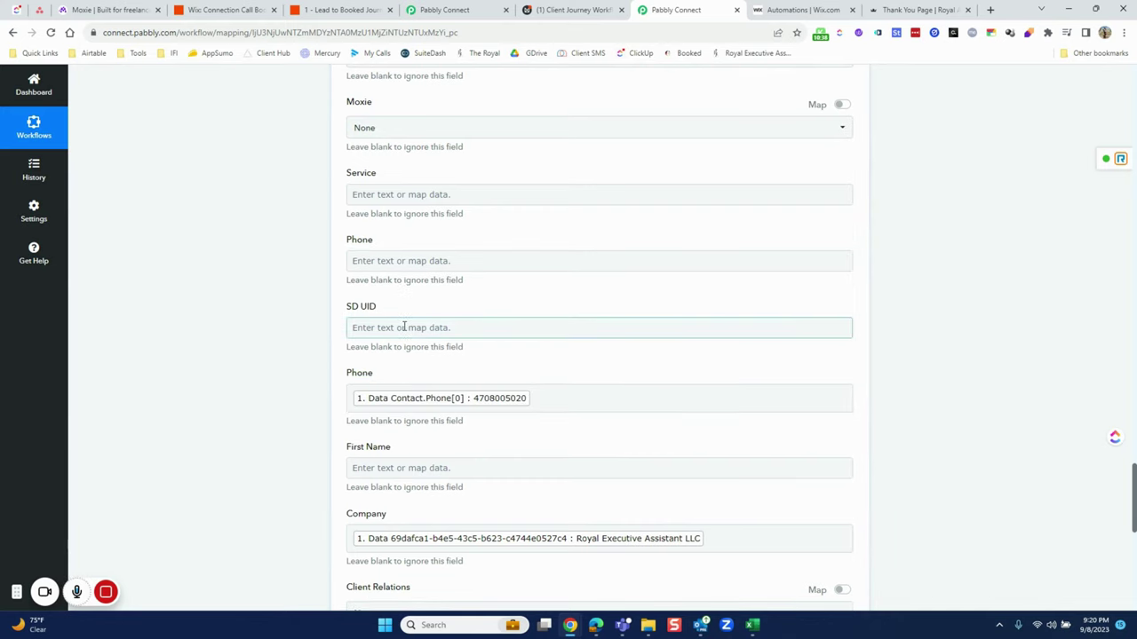
pyautogui.scroll(-8, 510, 372)
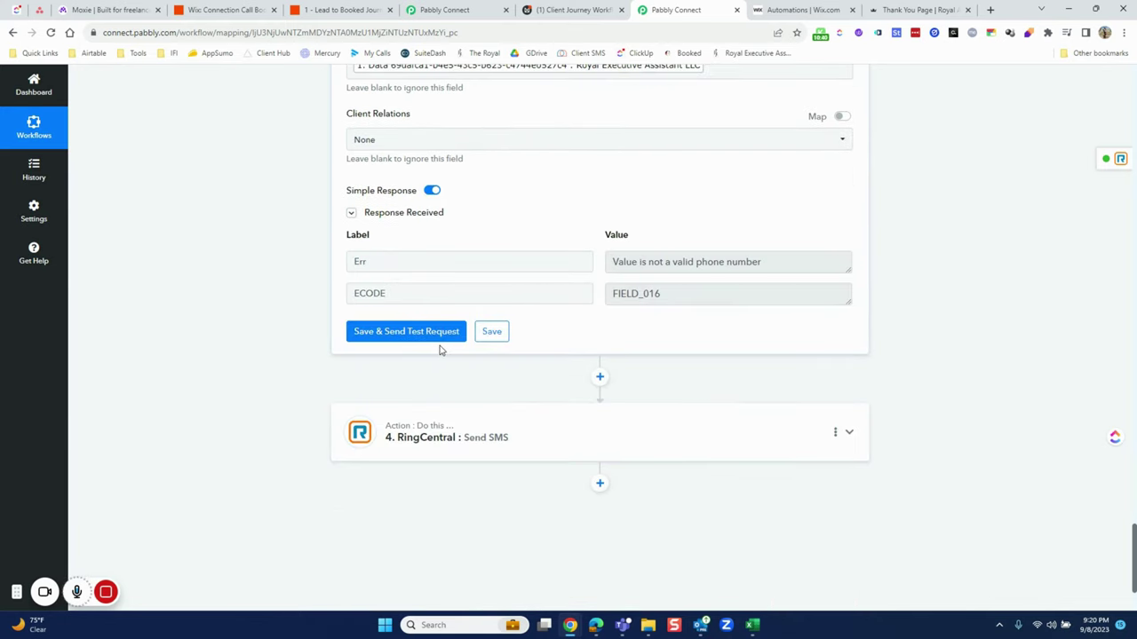
pyautogui.click(439, 347)
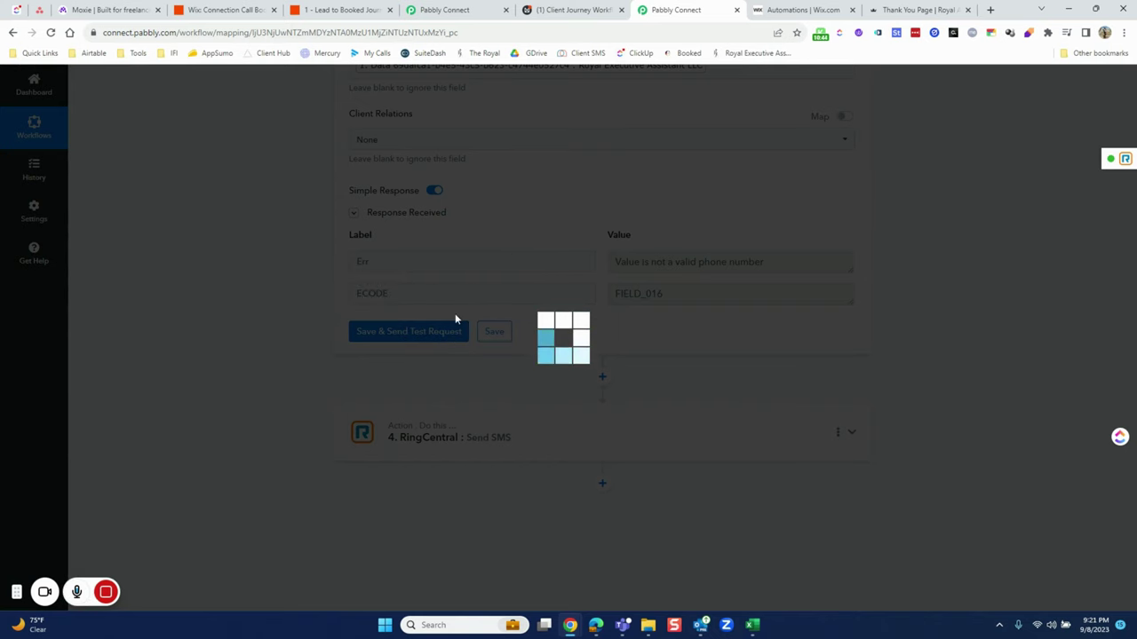
# Step: Clear the Phone field below SD UID and map Data Contact.Phone[0] into the Phone field above it instead
pyautogui.scroll(6, 456, 317)
pyautogui.click(556, 336)
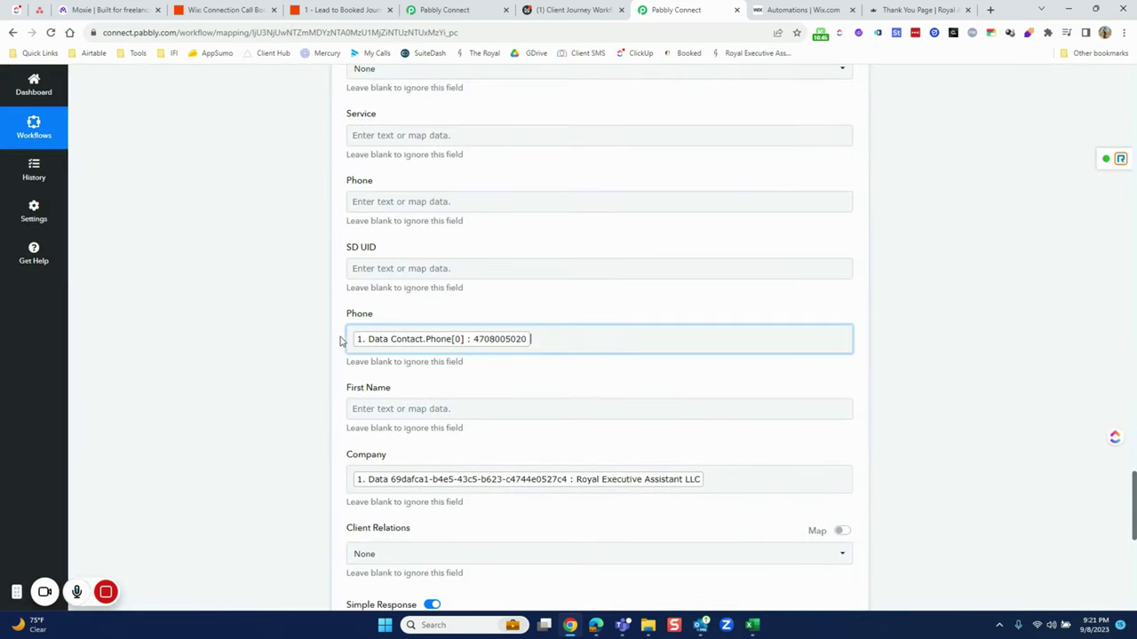
pyautogui.press('BackSpace')
pyautogui.click(456, 202)
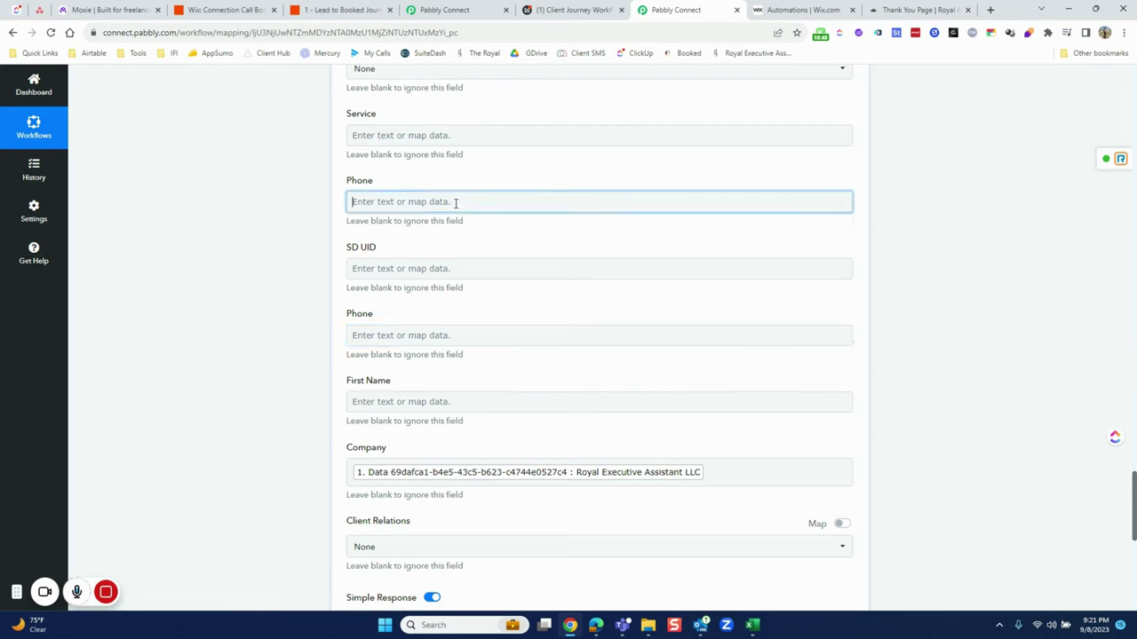
pyautogui.click(385, 293)
pyautogui.scroll(-3, 515, 405)
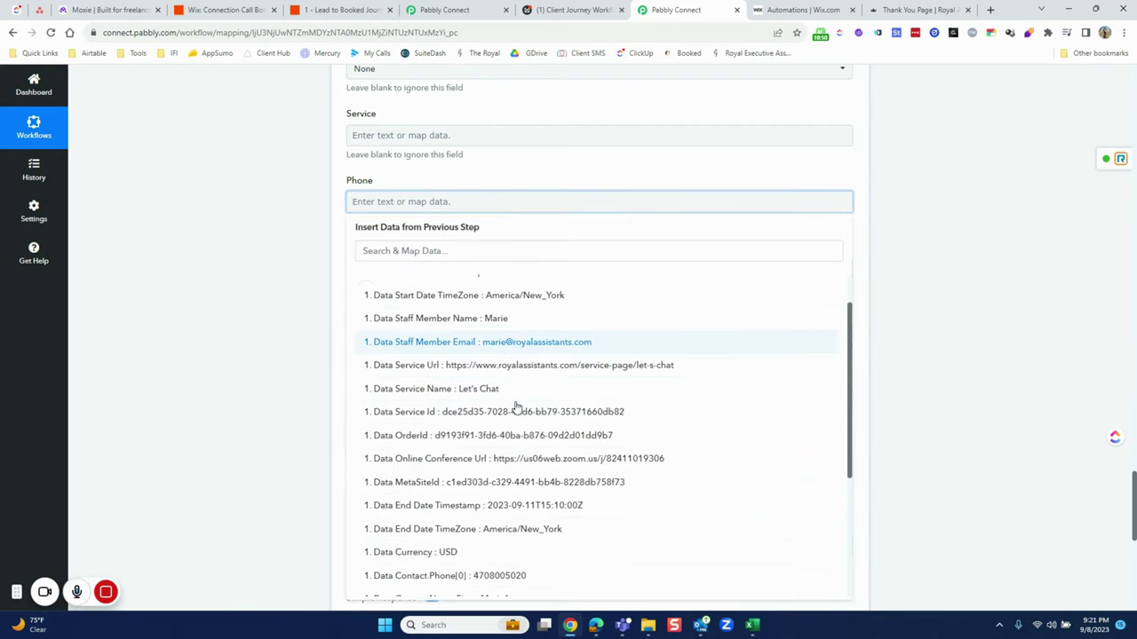
pyautogui.click(520, 509)
# Step: Save and resend the test request, and switch to ClickUp to find the new task in the board's LEADS column
pyautogui.scroll(-5, 355, 400)
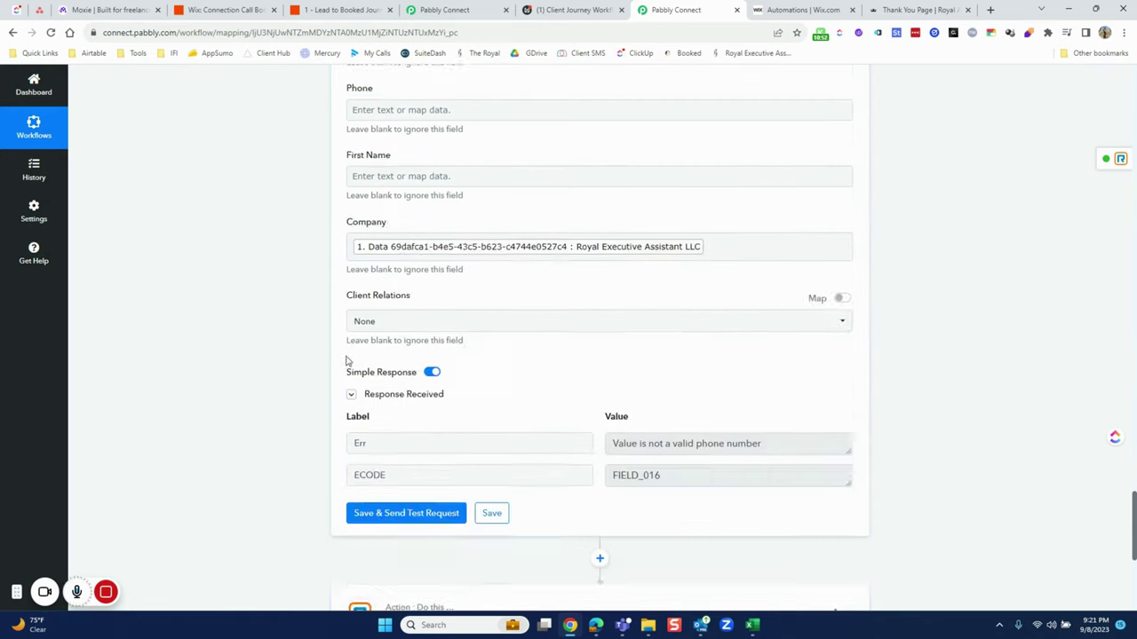
pyautogui.click(418, 392)
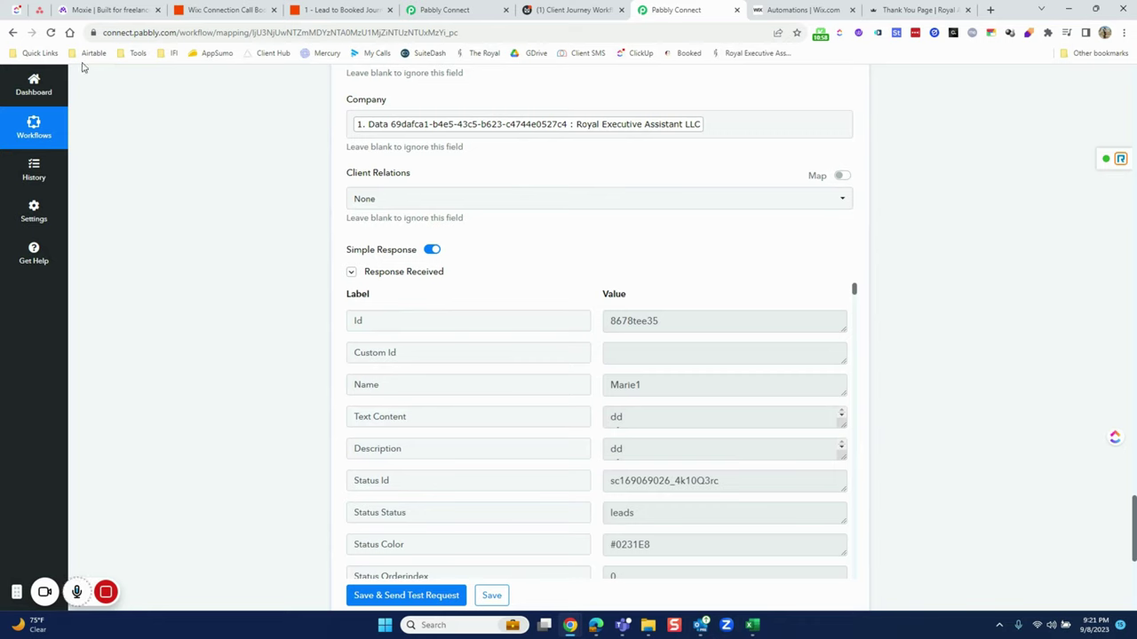
pyautogui.click(19, 12)
pyautogui.scroll(-3, 144, 298)
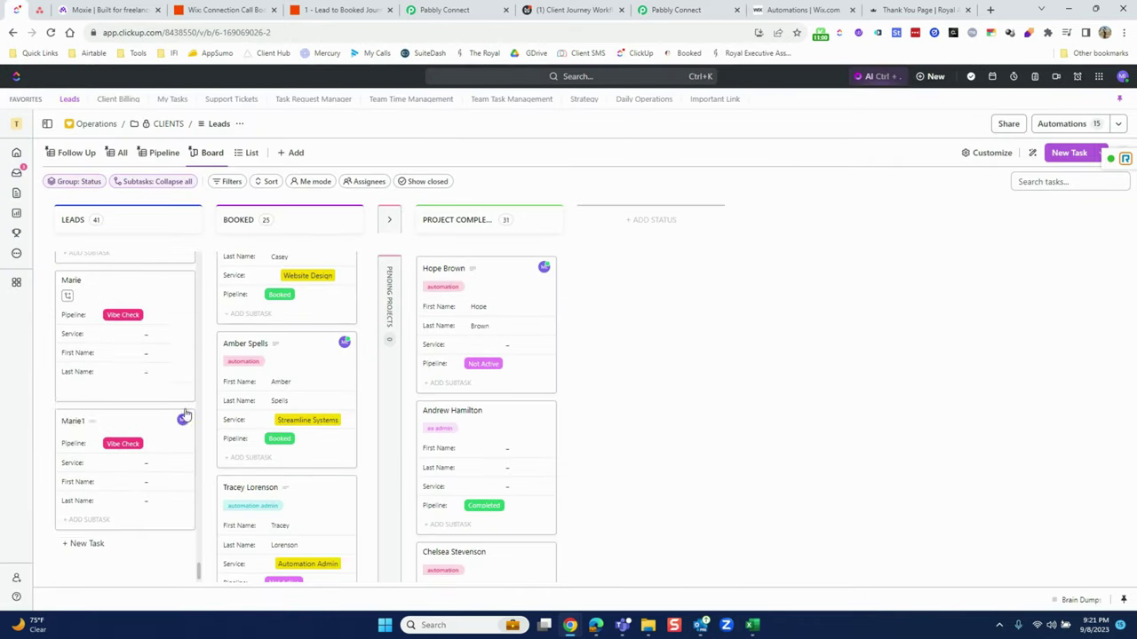
pyautogui.scroll(-2, 139, 414)
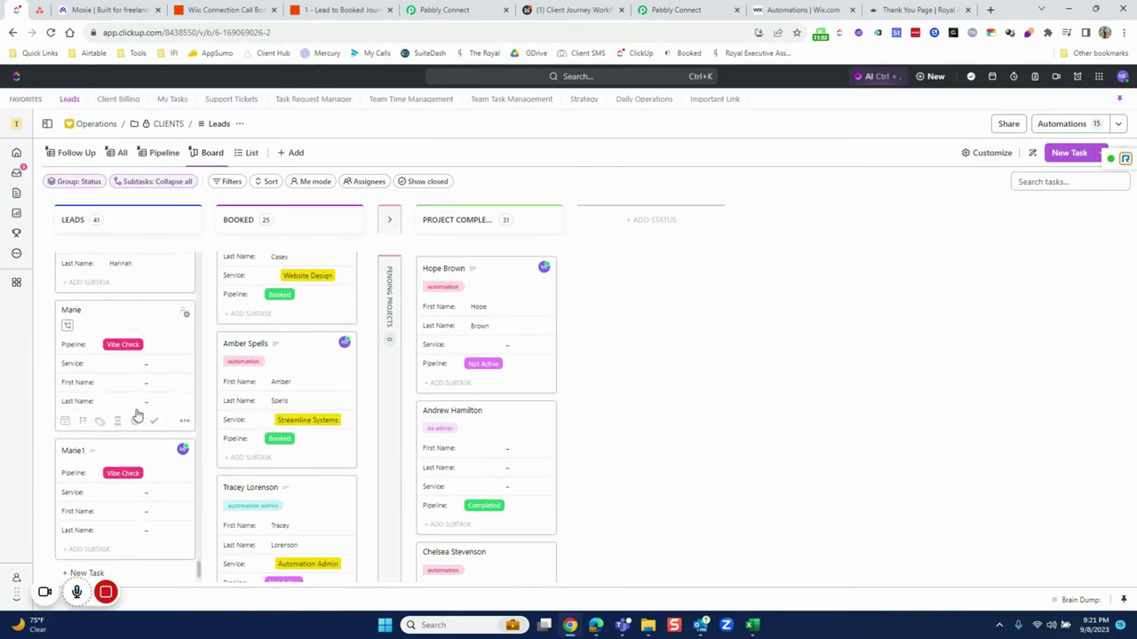
# Step: Open the newest test lead task in ClickUp and review its description and custom fields
pyautogui.click(132, 387)
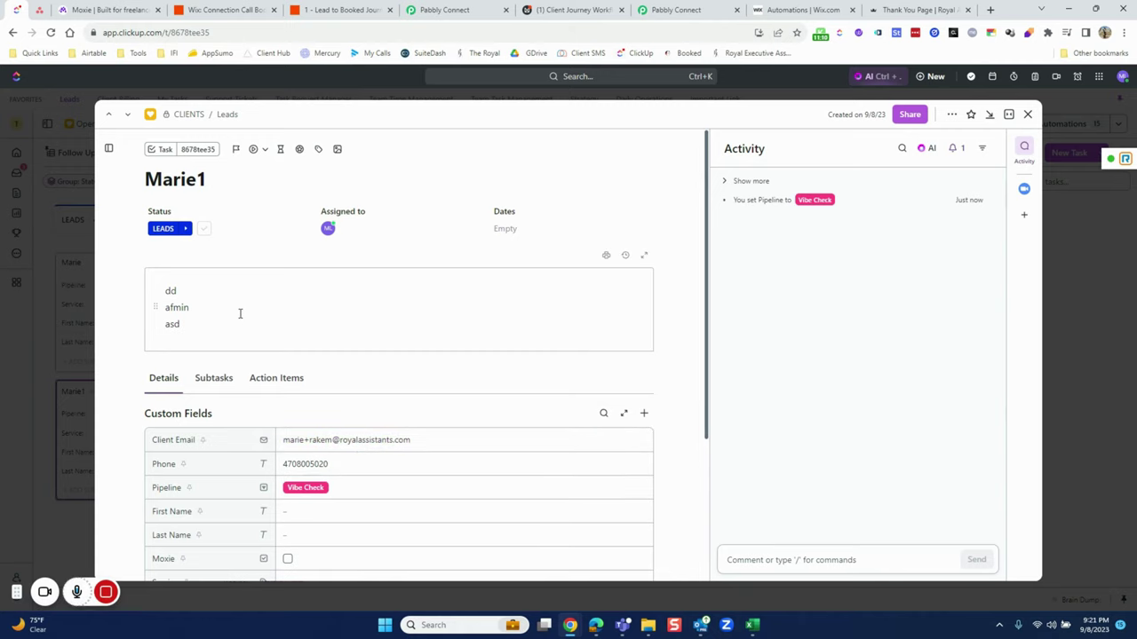
pyautogui.scroll(-3, 213, 307)
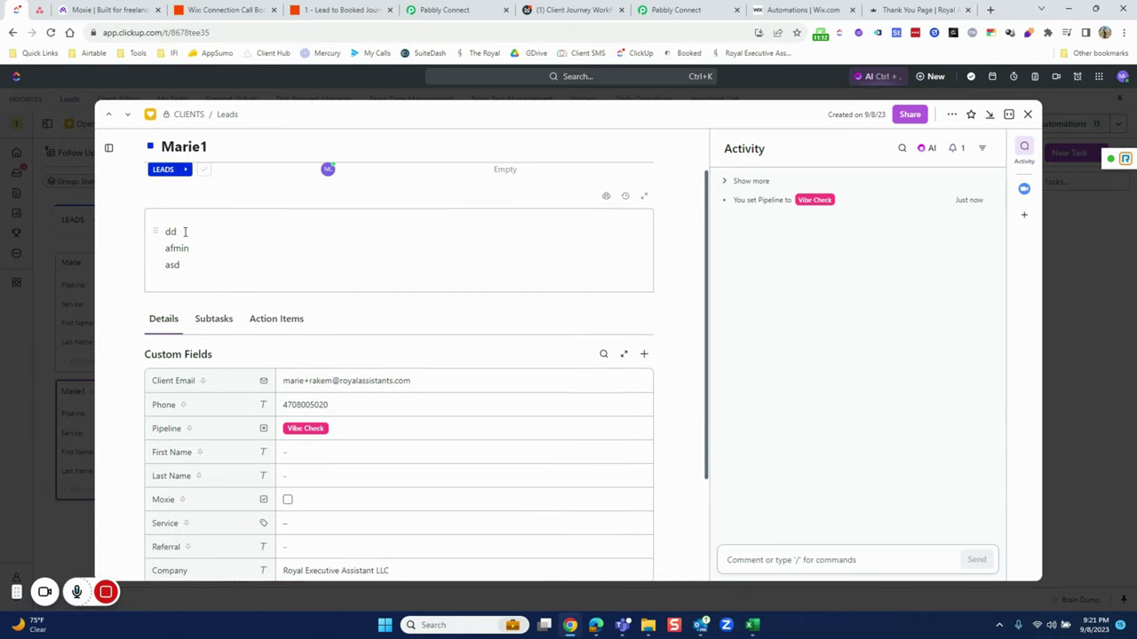
pyautogui.scroll(2, 420, 418)
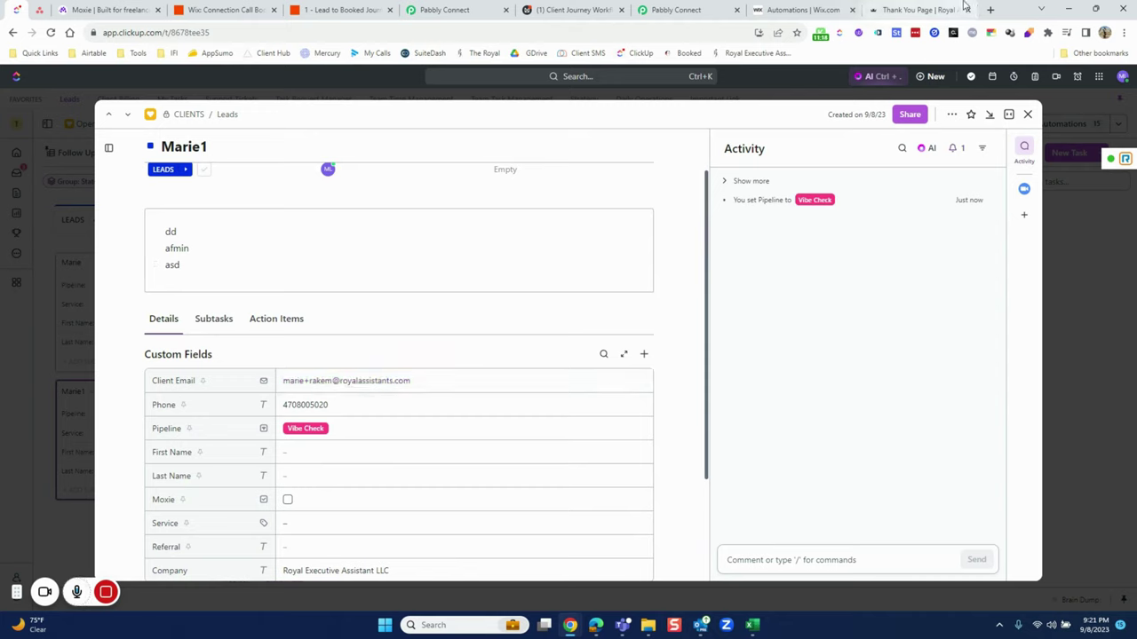
# Step: Switch back to Pabbly Connect, expand the RingCentral Send SMS action and review its action event and sender settings
pyautogui.click(675, 10)
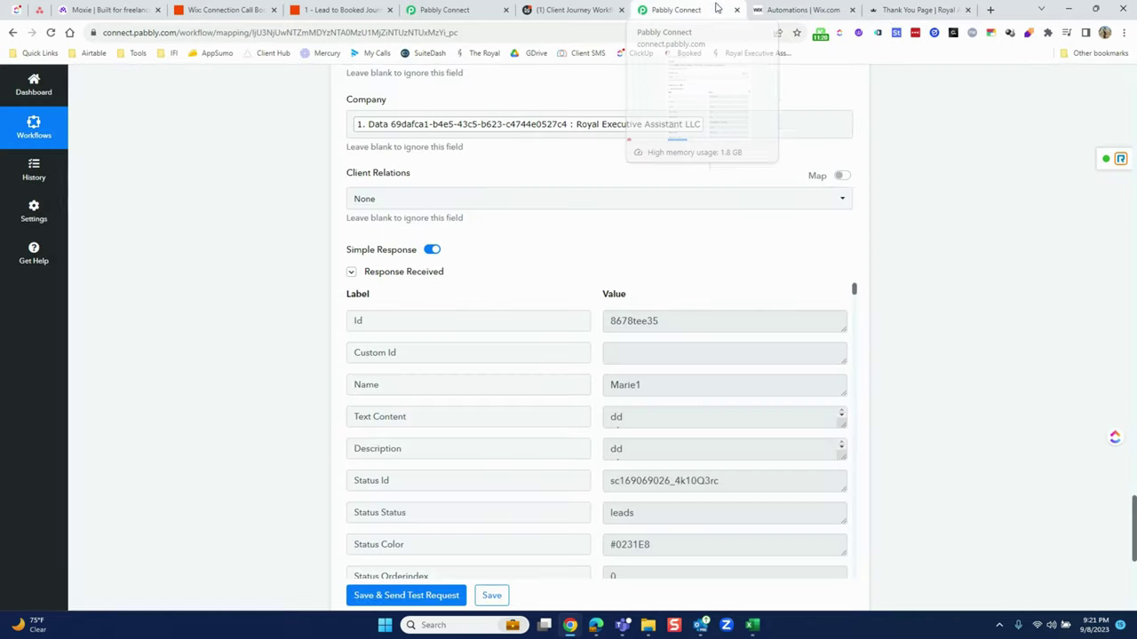
pyautogui.scroll(-2, 547, 249)
pyautogui.scroll(-2, 546, 257)
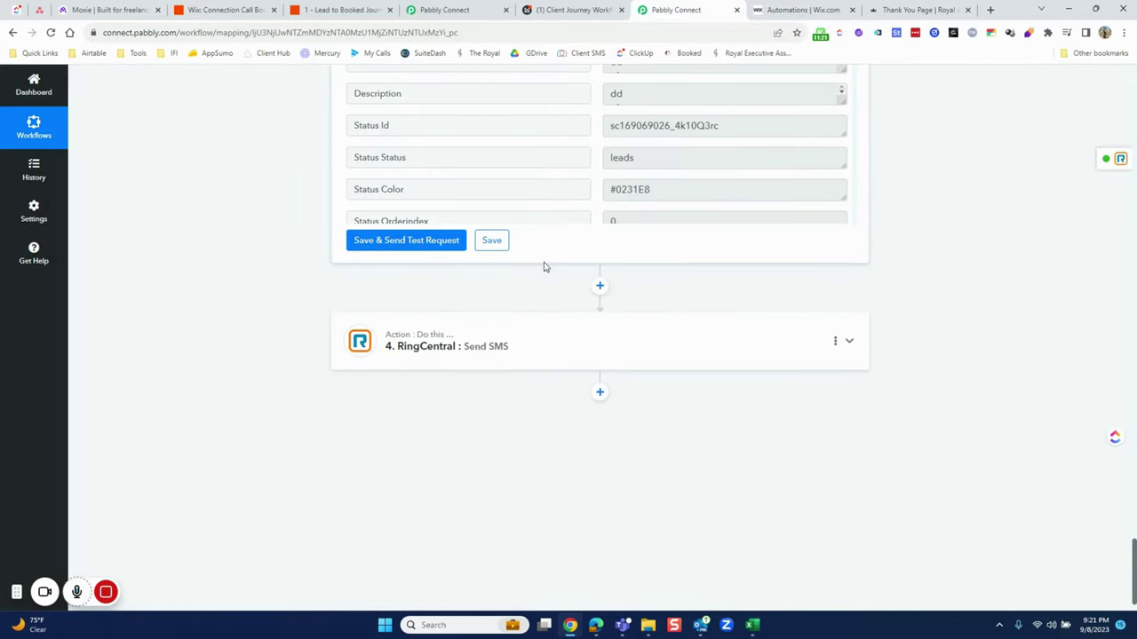
pyautogui.click(523, 356)
pyautogui.scroll(-2, 523, 355)
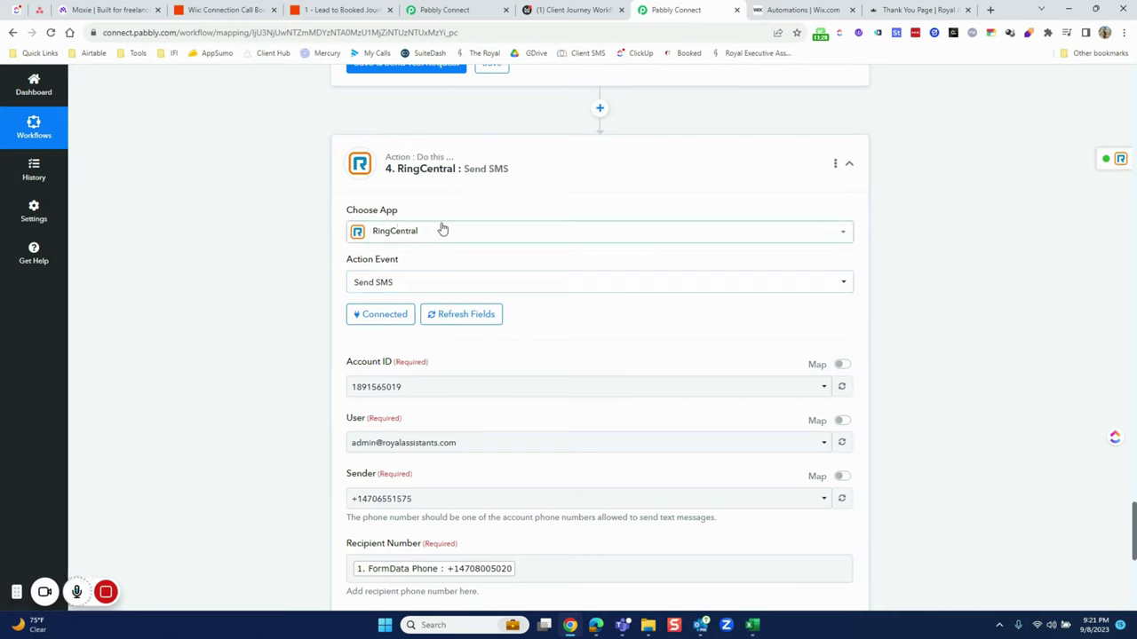
pyautogui.click(384, 291)
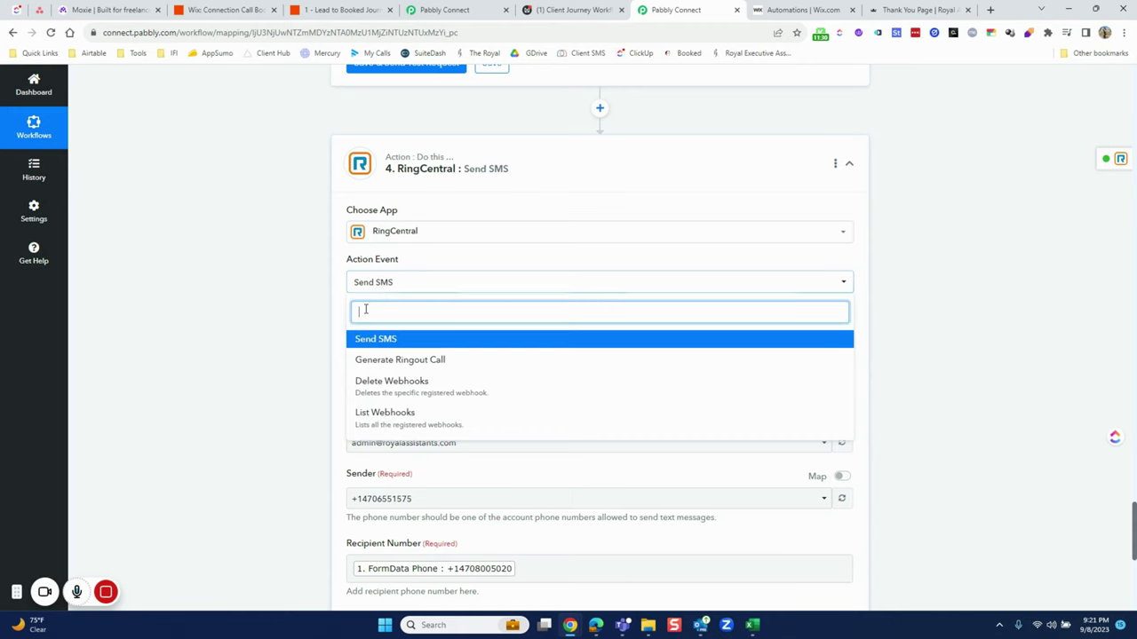
pyautogui.click(295, 332)
pyautogui.scroll(-2, 324, 318)
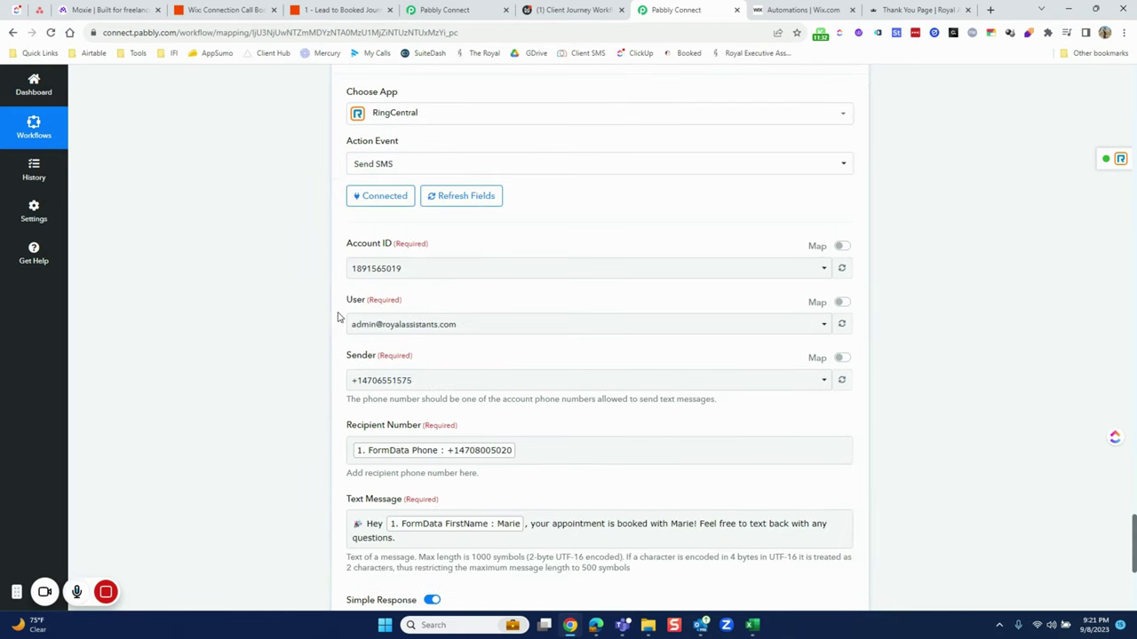
pyautogui.scroll(-4, 416, 272)
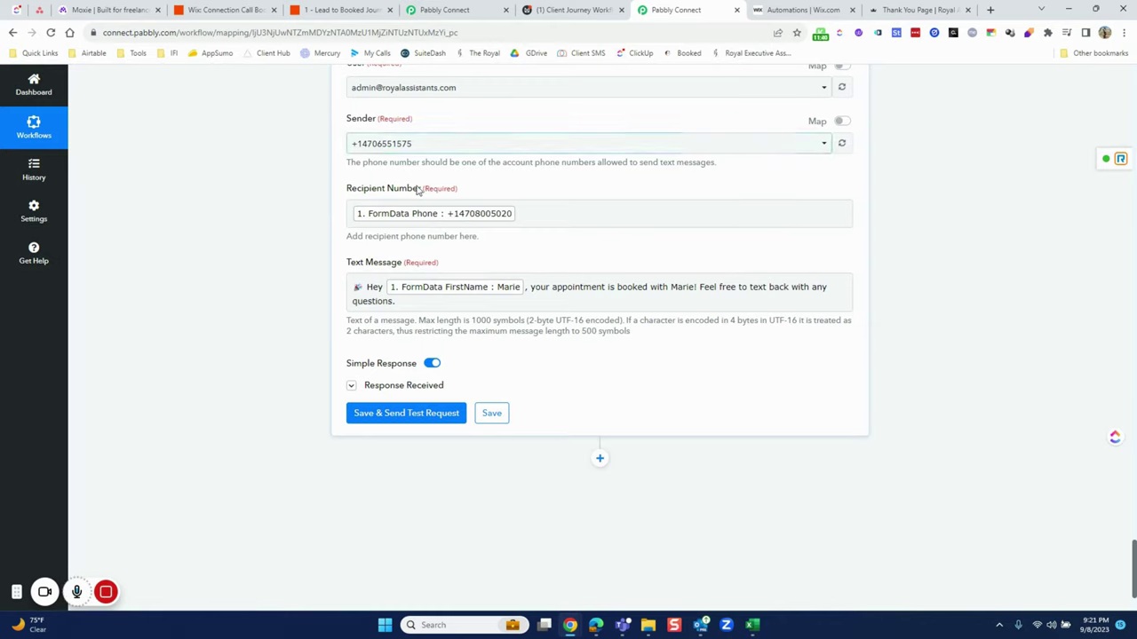
# Step: Replace the Recipient Number mapping with Data Contact.Phone[0] from the Wix Forms submission
pyautogui.click(550, 210)
pyautogui.press('BackSpace')
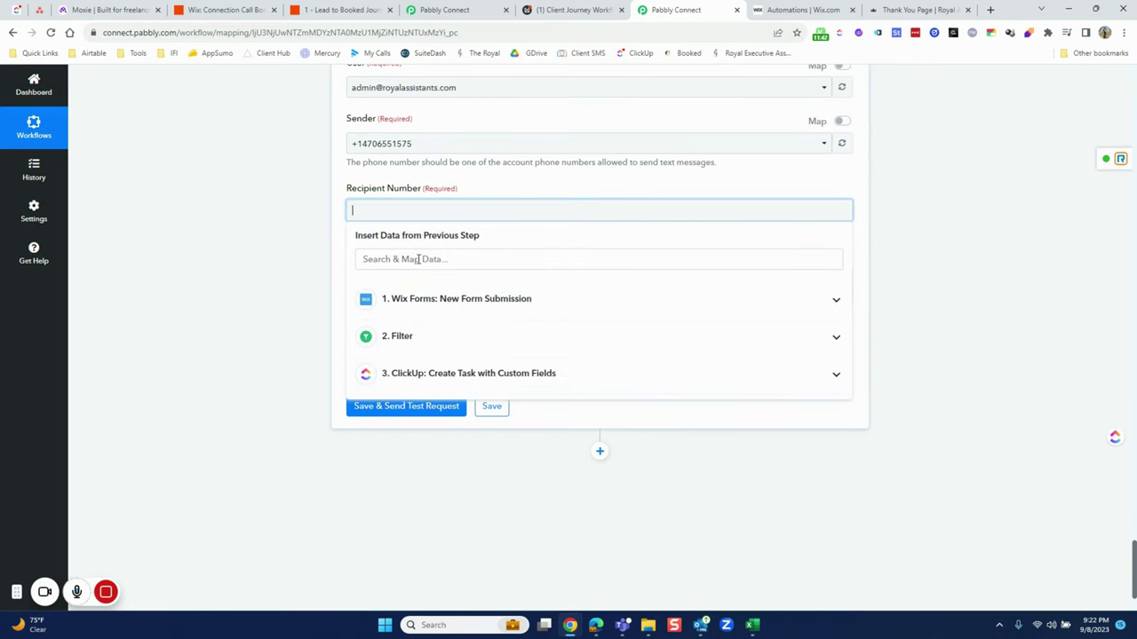
pyautogui.click(444, 305)
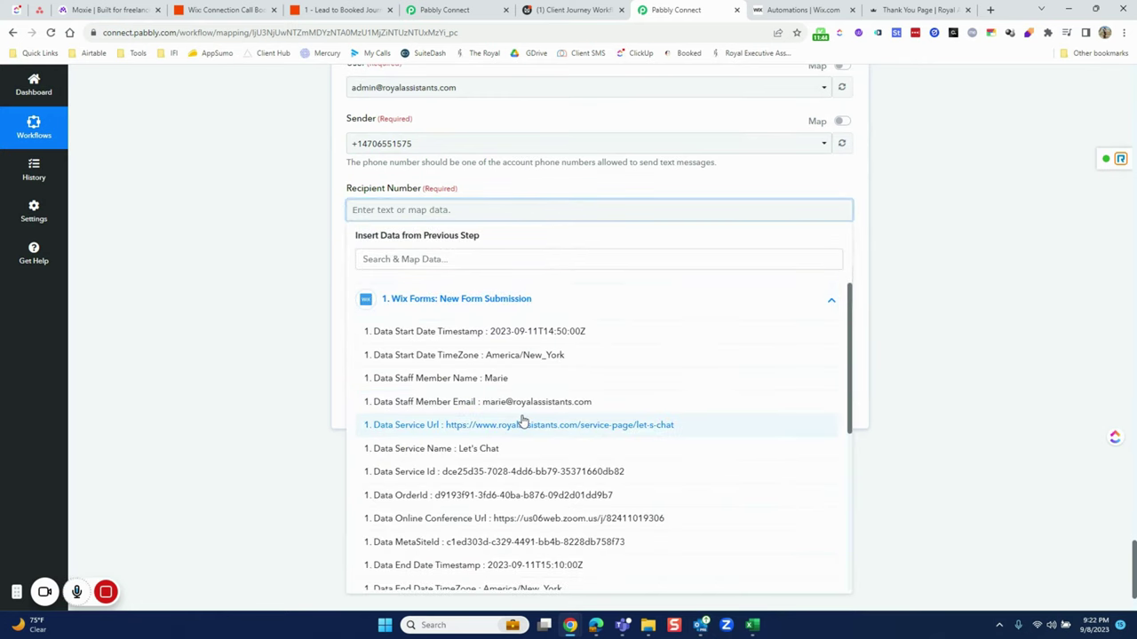
pyautogui.scroll(-2, 523, 422)
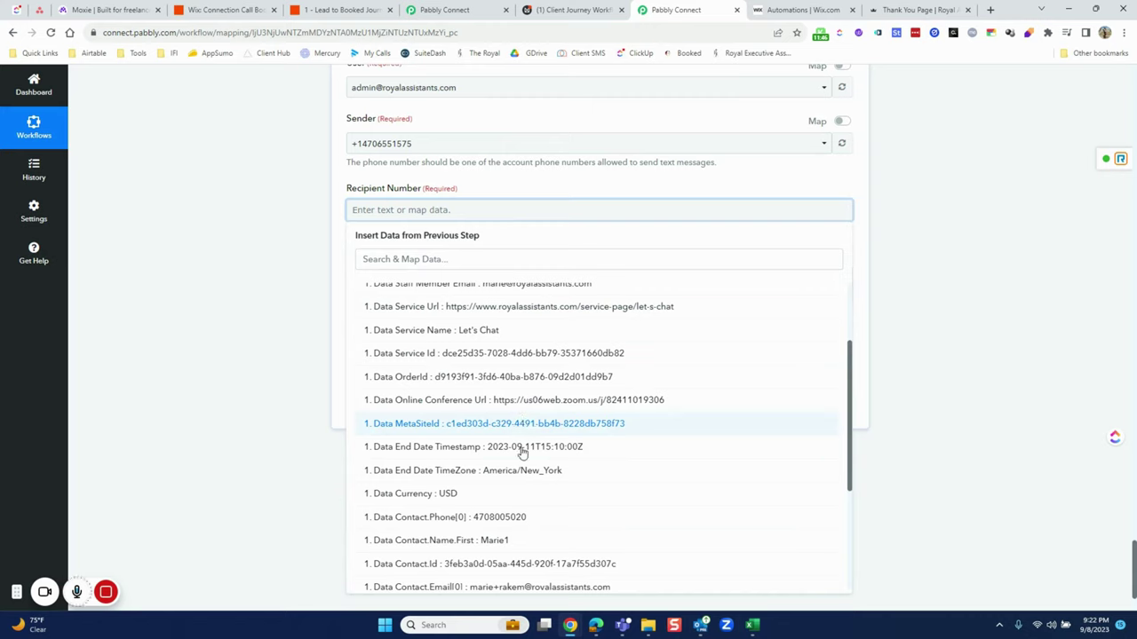
pyautogui.click(524, 518)
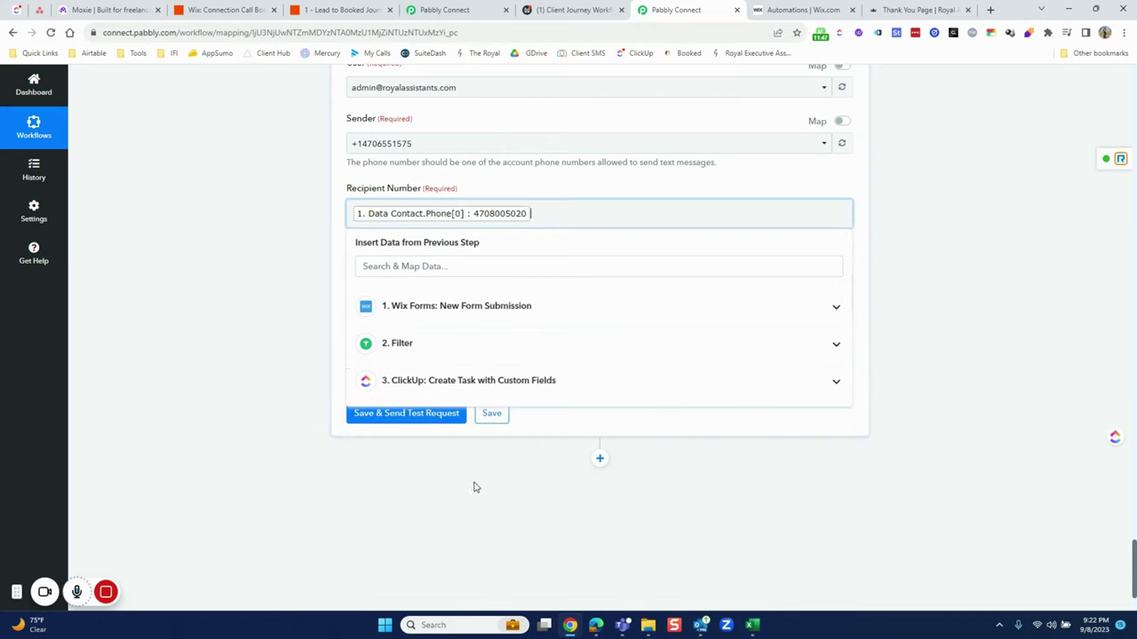
pyautogui.click(318, 364)
# Step: Replace the FormData FirstName placeholder in the Text Message with Data Contact.Name.First from the Wix Forms submission
pyautogui.click(521, 287)
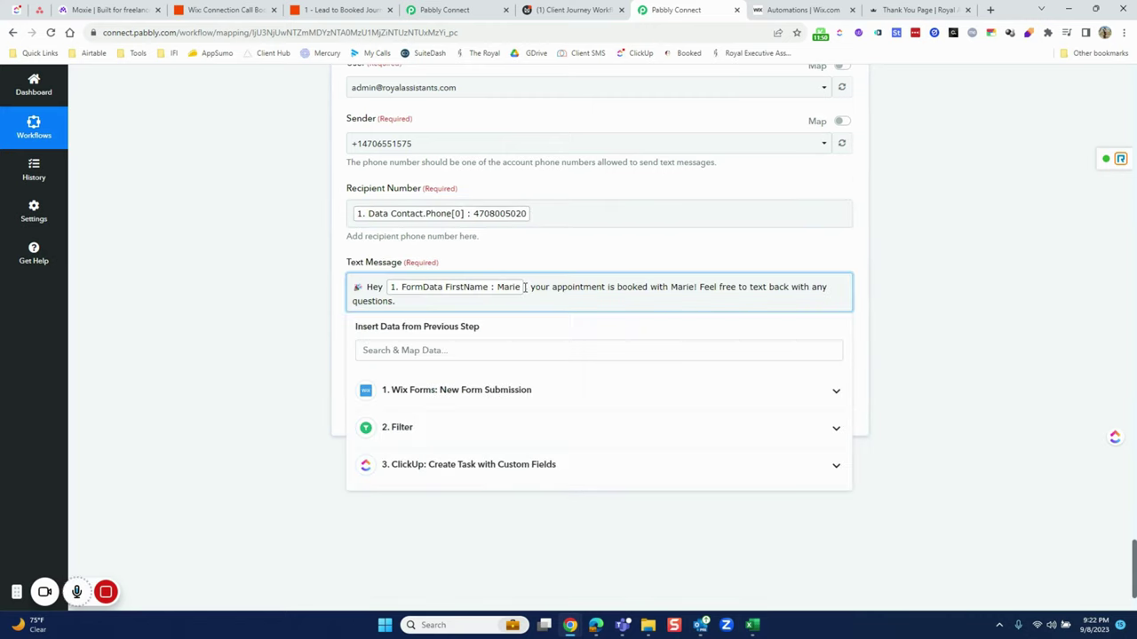
pyautogui.click(520, 287)
pyautogui.click(444, 373)
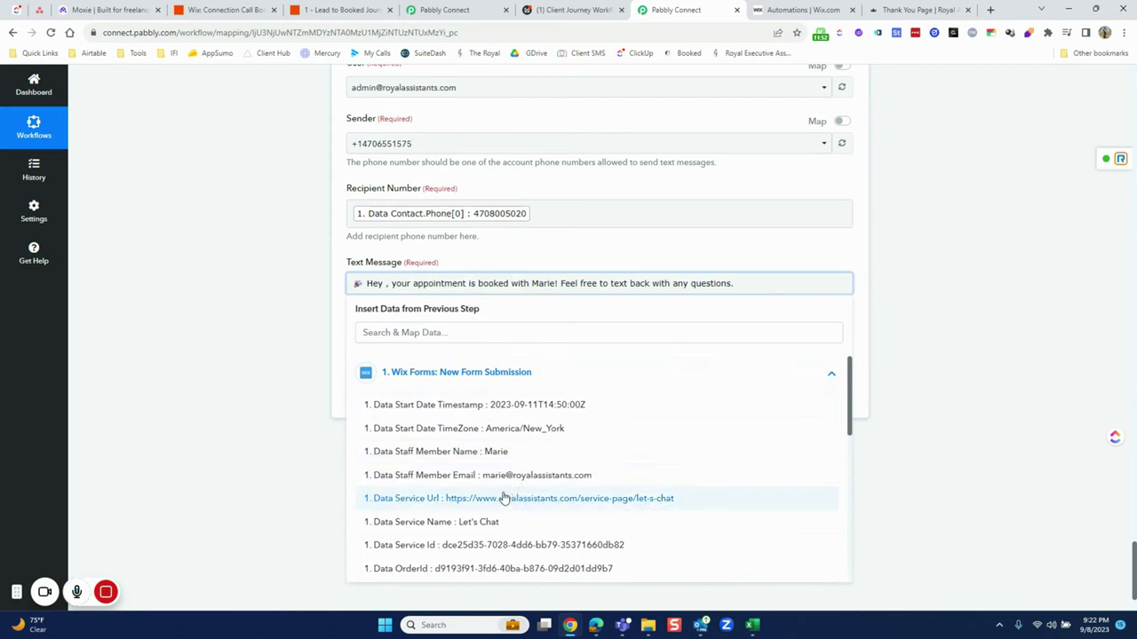
pyautogui.scroll(-1, 479, 493)
pyautogui.scroll(-3, 476, 484)
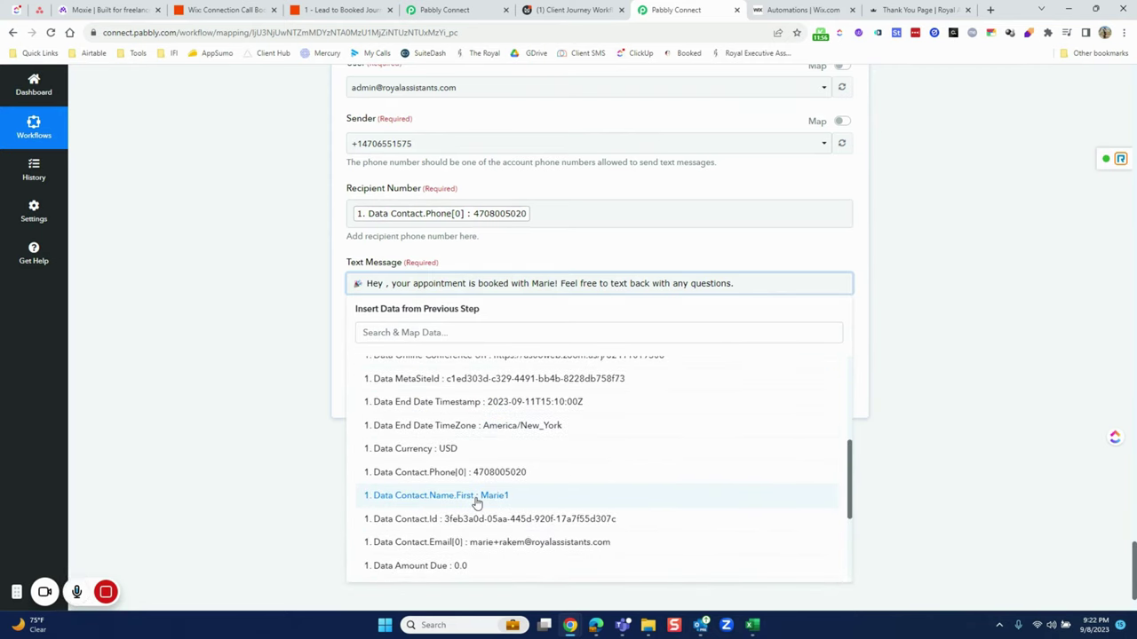
pyautogui.click(476, 500)
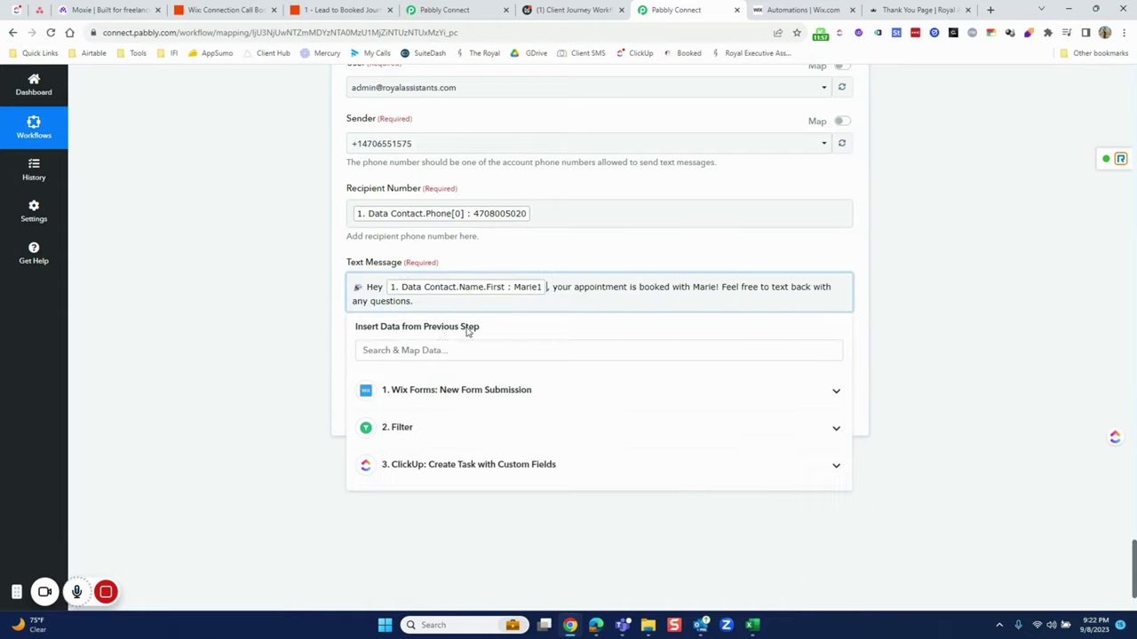
pyautogui.click(276, 298)
# Step: Save and send a test request for the SMS action, and check the latest message in the RingCentral conversation
pyautogui.click(421, 413)
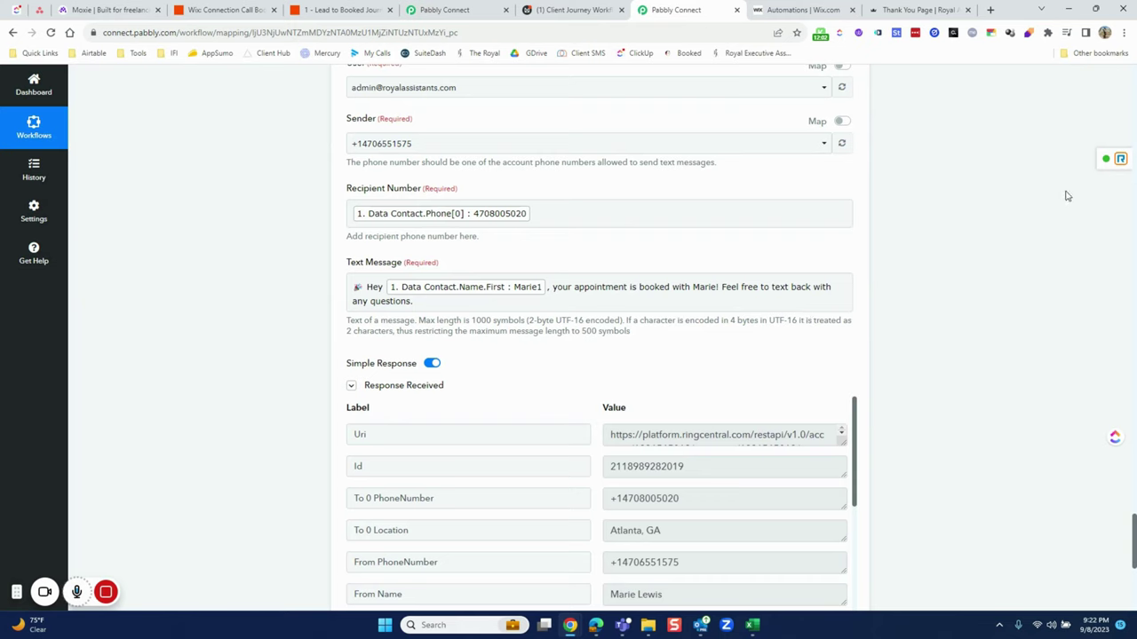
pyautogui.click(1107, 165)
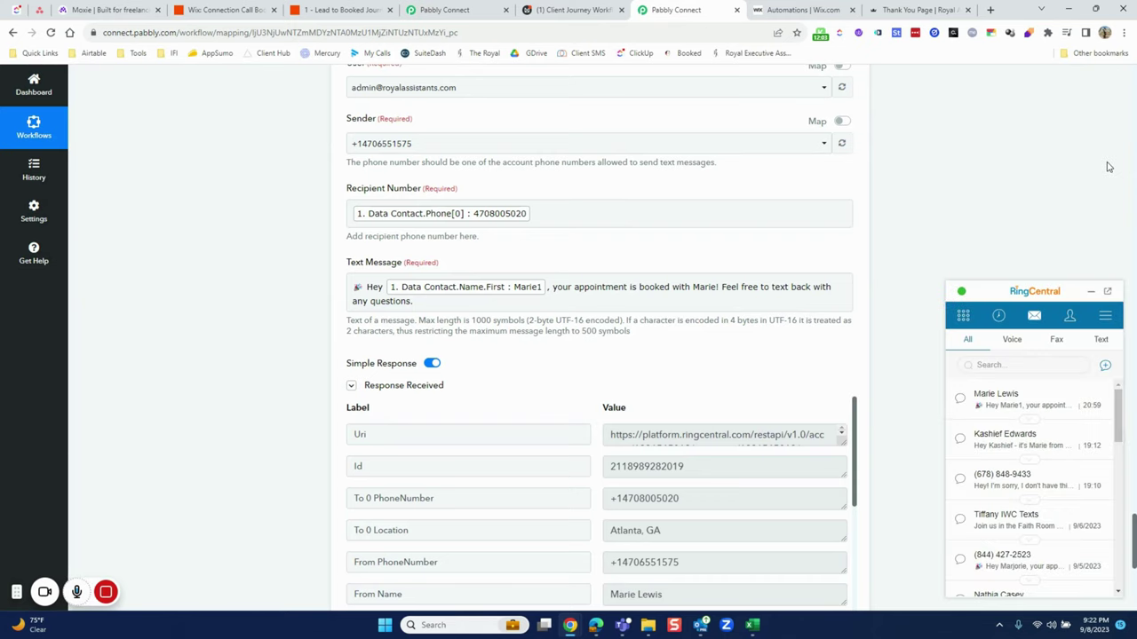
pyautogui.click(1002, 407)
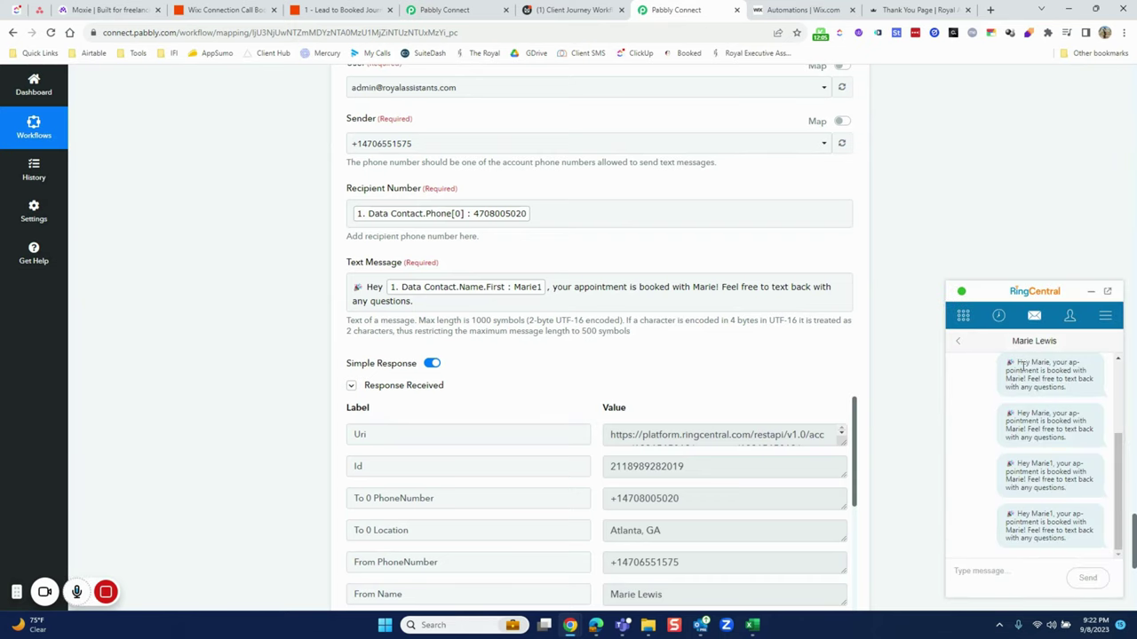
pyautogui.moveTo(1074, 540); pyautogui.dragTo(1011, 513)
pyautogui.click(1048, 524)
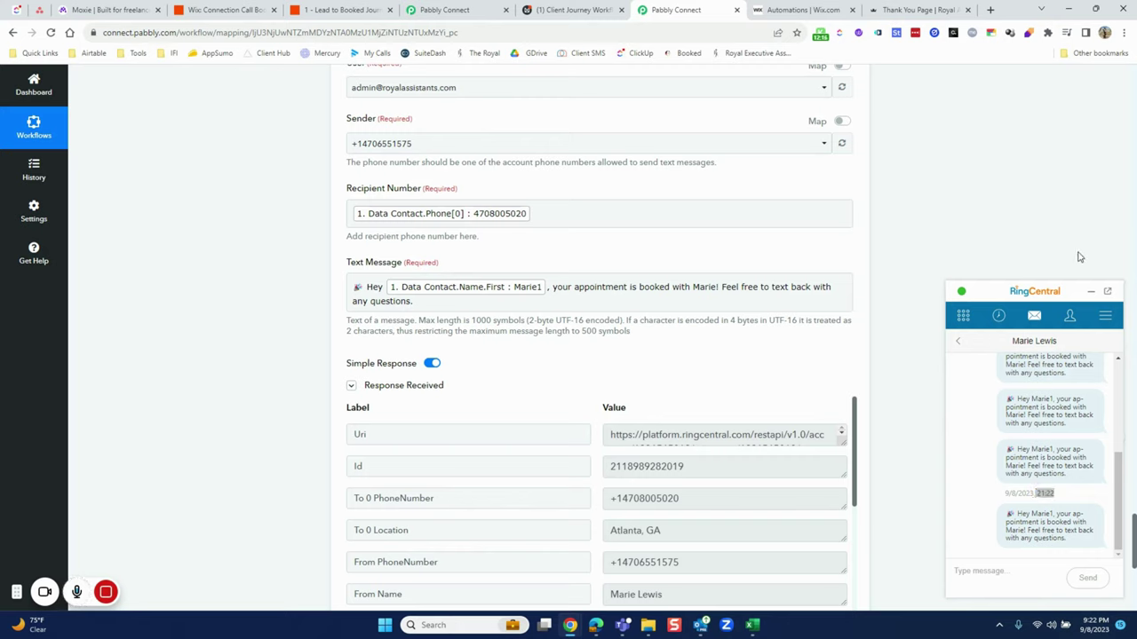
pyautogui.click(1088, 296)
# Step: Save the RingCentral Send SMS action below its test response
pyautogui.scroll(-6, 746, 436)
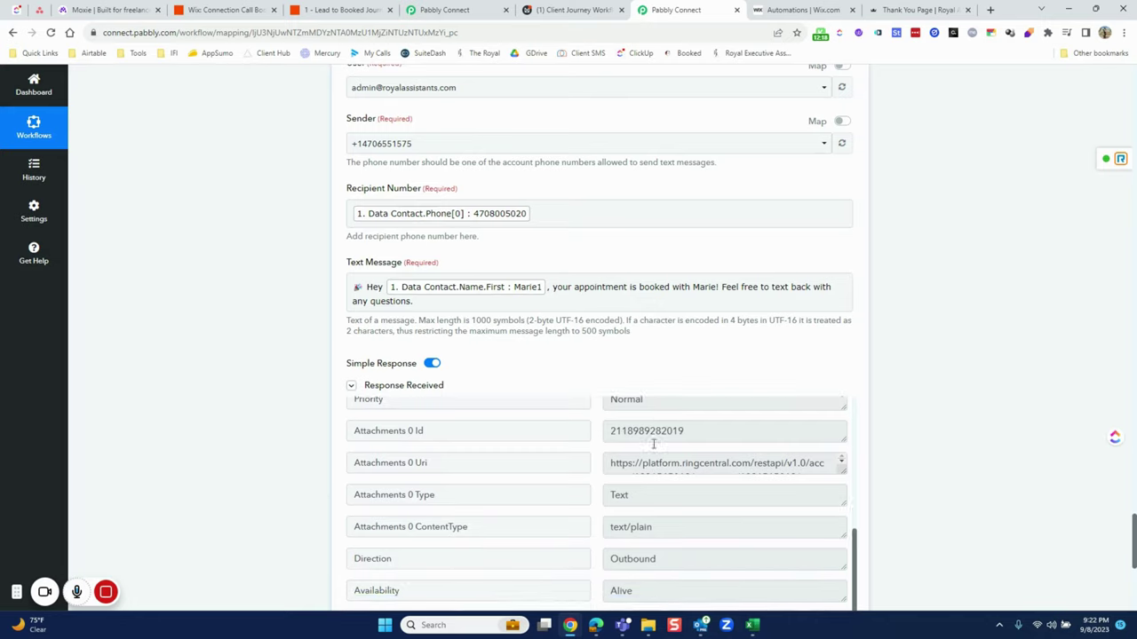
pyautogui.scroll(-5, 746, 436)
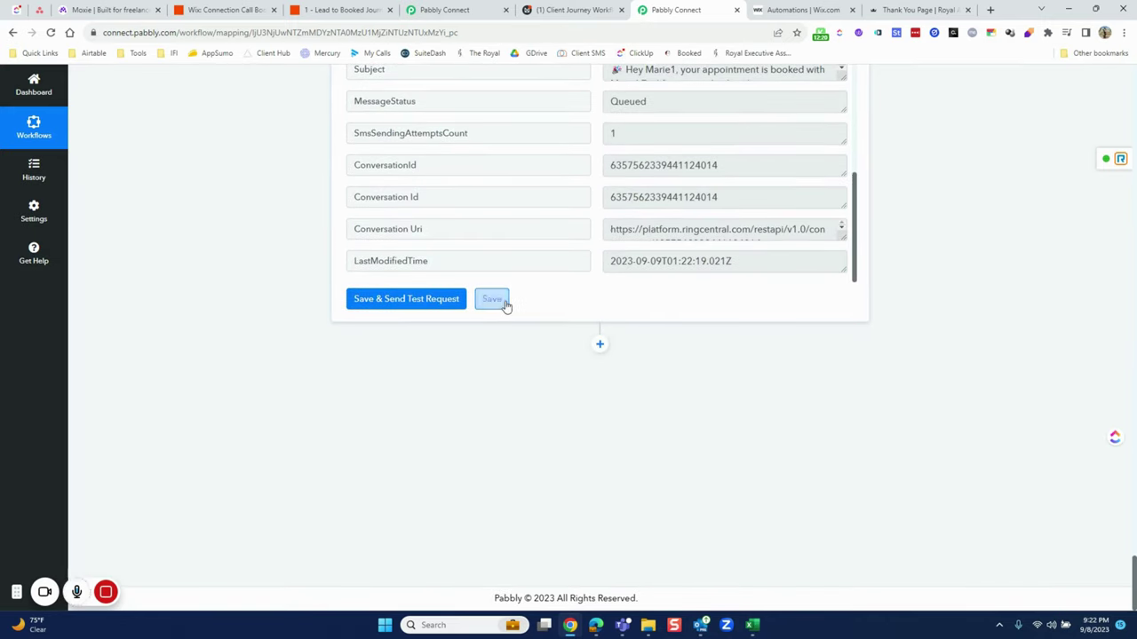
pyautogui.click(502, 302)
pyautogui.click(569, 389)
# Step: Rename the cloned workflow as "Wix Let's Chat & Click Up Lead & Ring Central Text"
pyautogui.scroll(4, 791, 338)
pyautogui.scroll(20, 793, 338)
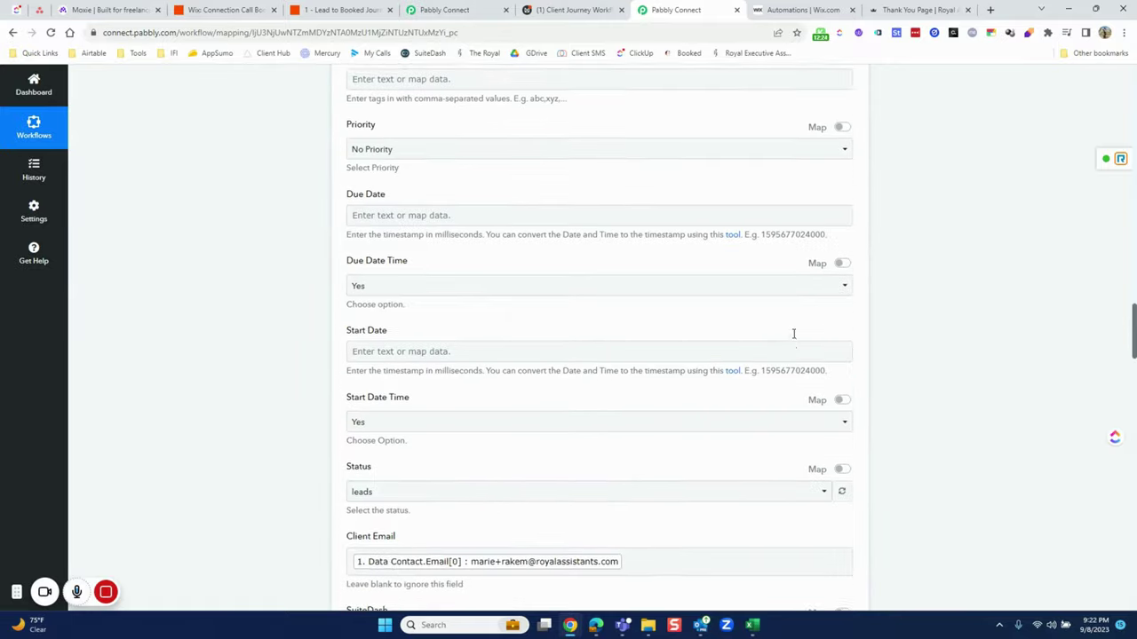
pyautogui.scroll(20, 793, 338)
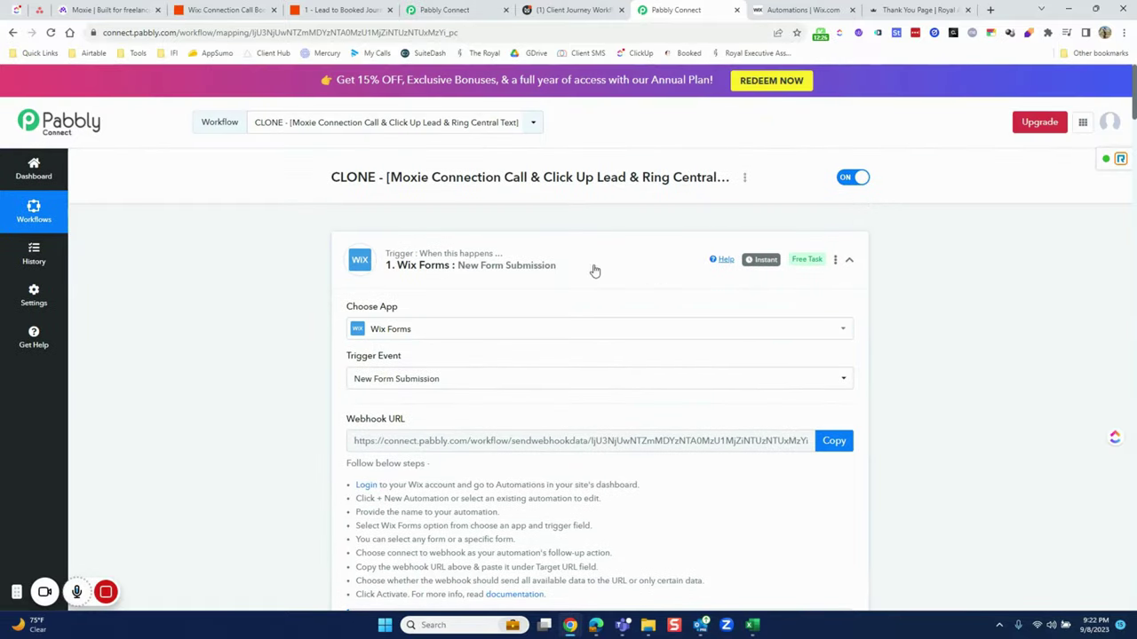
pyautogui.click(744, 178)
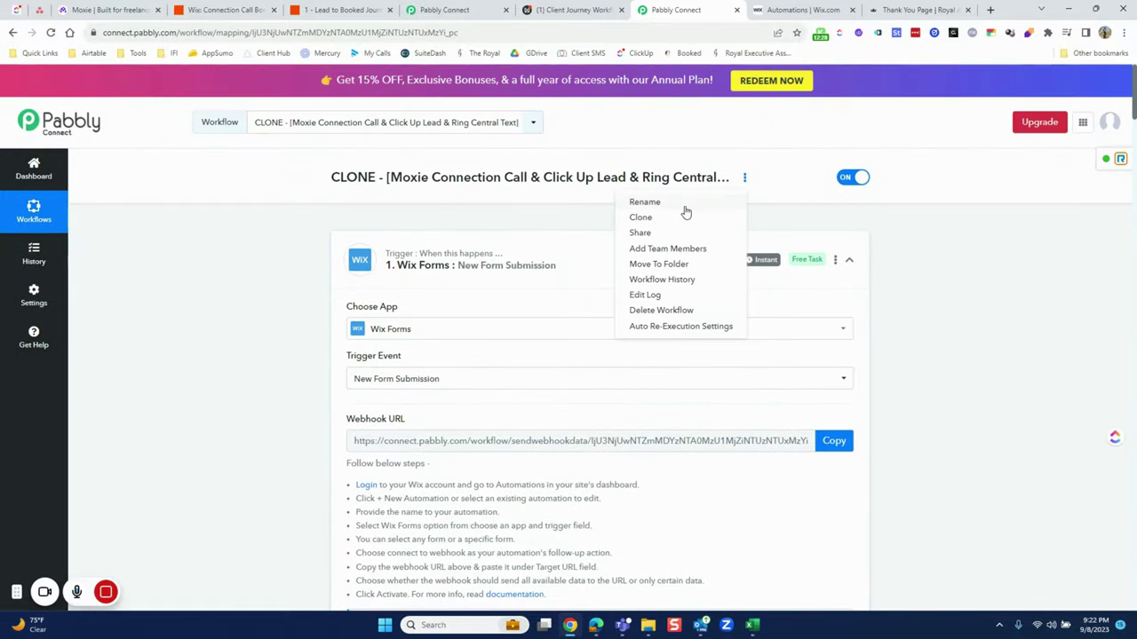
pyautogui.click(684, 211)
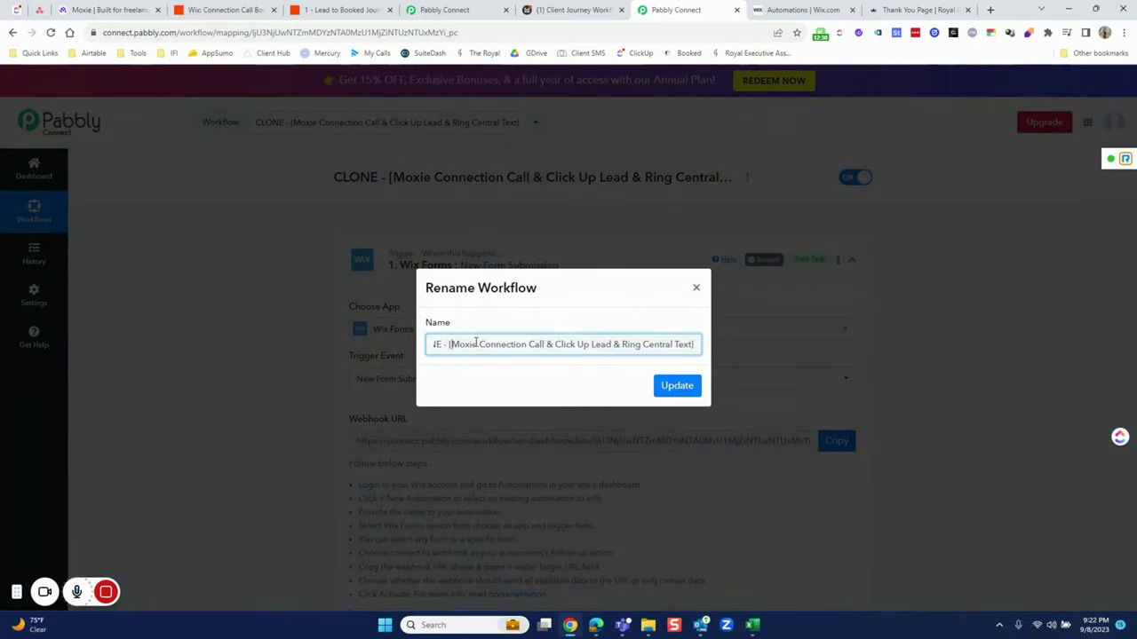
pyautogui.moveTo(475, 343); pyautogui.dragTo(401, 333)
pyautogui.press('BackSpace')
pyautogui.press('End')
pyautogui.press('BackSpace')
pyautogui.press('Home')
pyautogui.write("Wix Ler's Cjha")
pyautogui.press('BackSpace')
pyautogui.press('BackSpace')
pyautogui.press('BackSpace')
pyautogui.write('hat')
pyautogui.press('Delete')
pyautogui.press('Delete')
pyautogui.press('Delete')
pyautogui.press('Delete')
pyautogui.press('Delete')
pyautogui.press('Delete')
pyautogui.press('Delete')
pyautogui.press('Delete')
pyautogui.press('Delete')
pyautogui.press('Delete')
pyautogui.press('Delete')
pyautogui.press('Delete')
pyautogui.press('Delete')
pyautogui.press('Delete')
pyautogui.press('Delete')
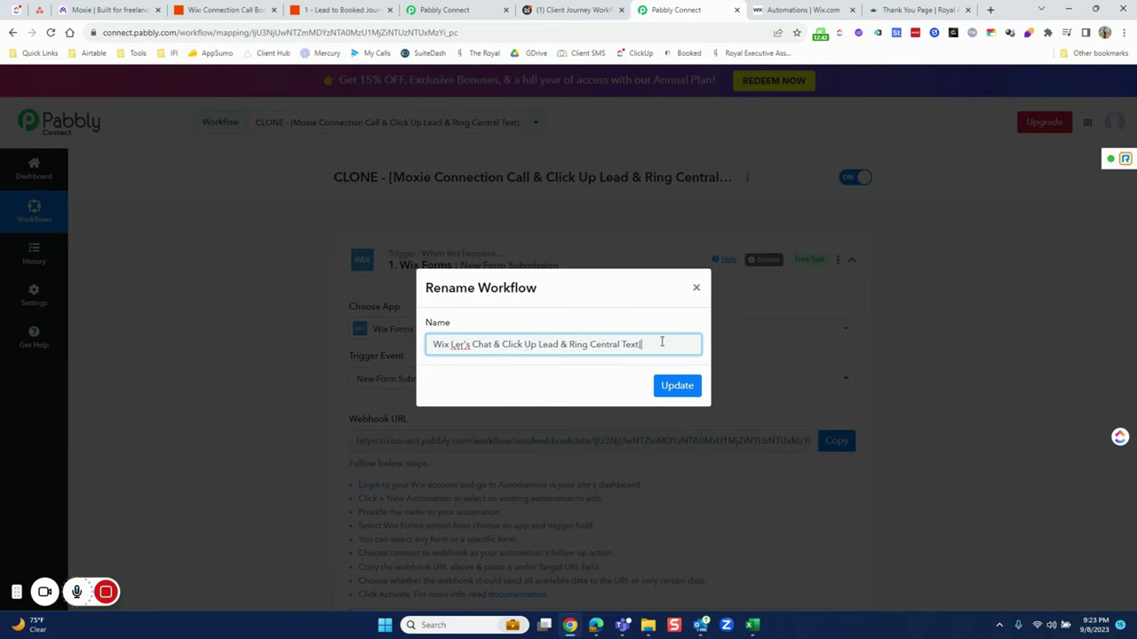
pyautogui.press('Left')
pyautogui.press('Left')
pyautogui.press('Left')
pyautogui.press('Left')
pyautogui.press('Left')
pyautogui.press('Left')
pyautogui.press('Left')
pyautogui.press('BackSpace')
pyautogui.write('t')
pyautogui.moveTo(434, 347); pyautogui.dragTo(491, 347)
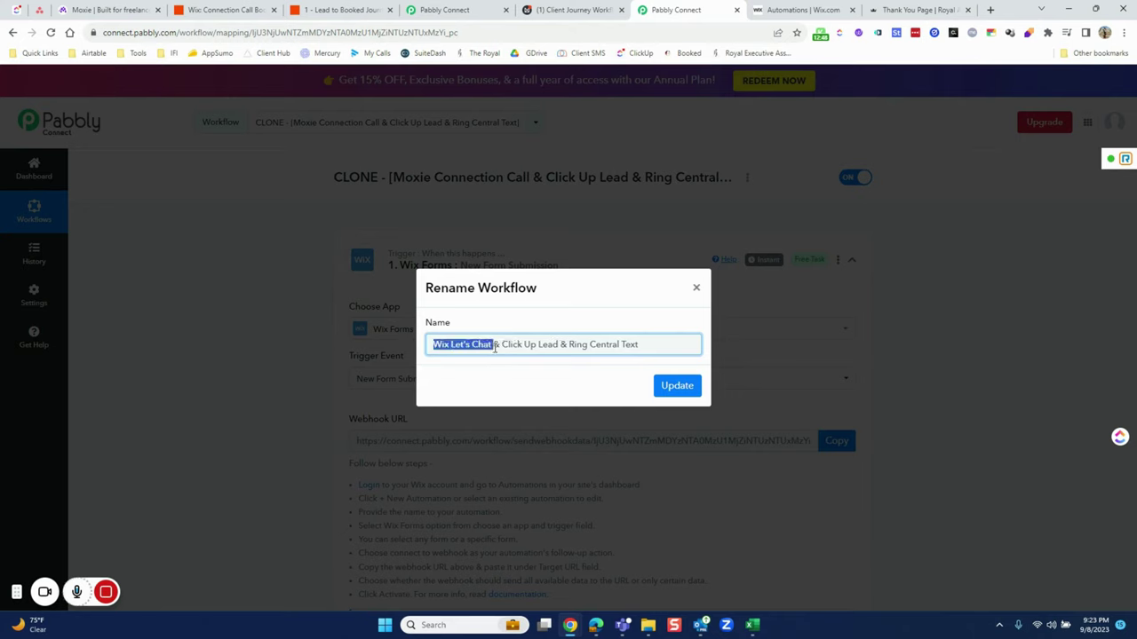
pyautogui.moveTo(505, 345); pyautogui.dragTo(515, 345)
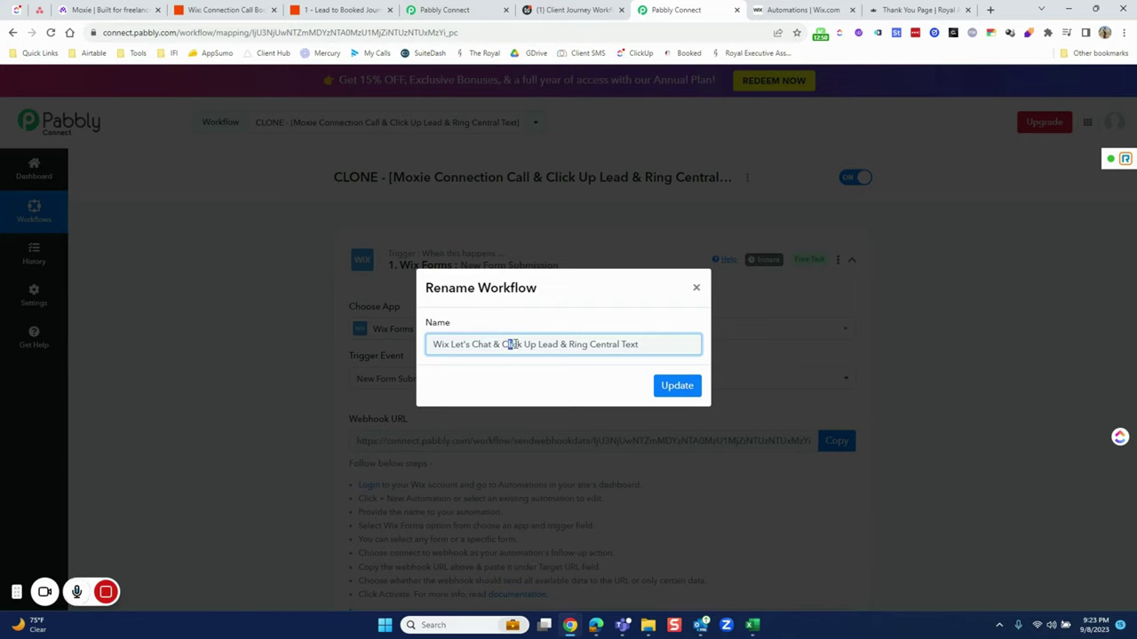
pyautogui.click(561, 344)
pyautogui.moveTo(569, 345); pyautogui.dragTo(642, 346)
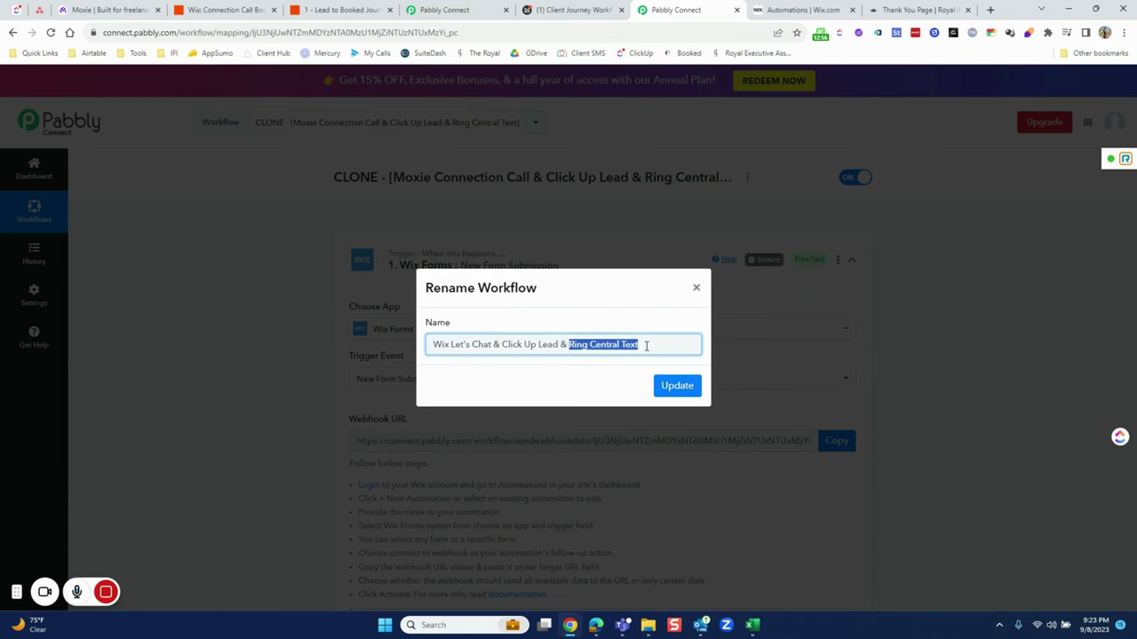
pyautogui.click(680, 385)
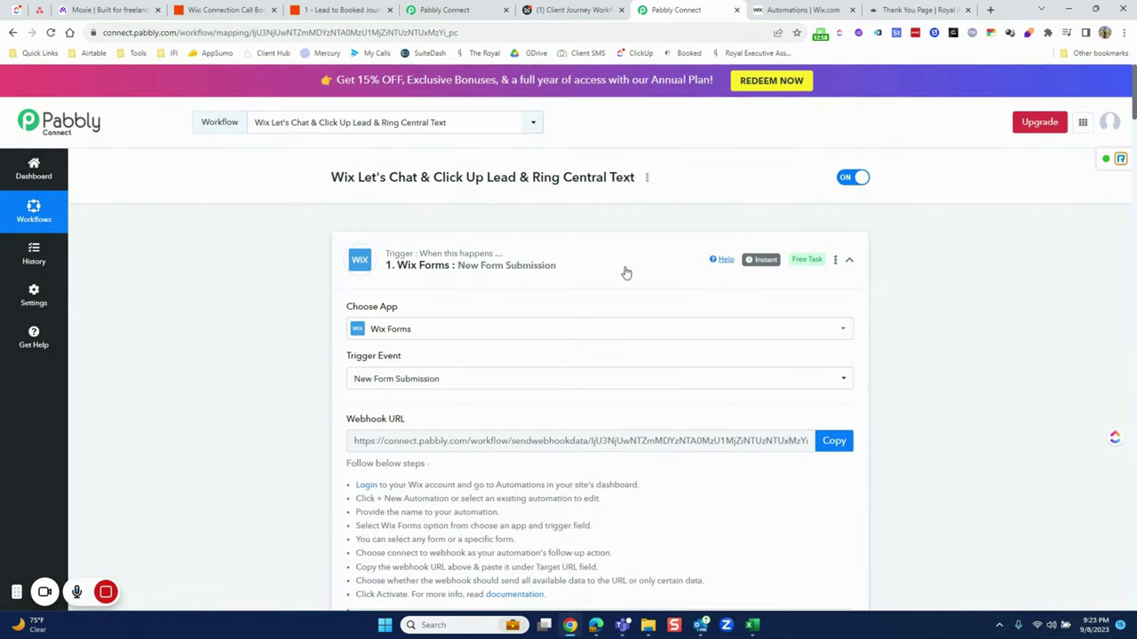
# Step: Move the workflow to the Lead to Booked folder
pyautogui.click(647, 179)
pyautogui.click(586, 262)
pyautogui.click(539, 341)
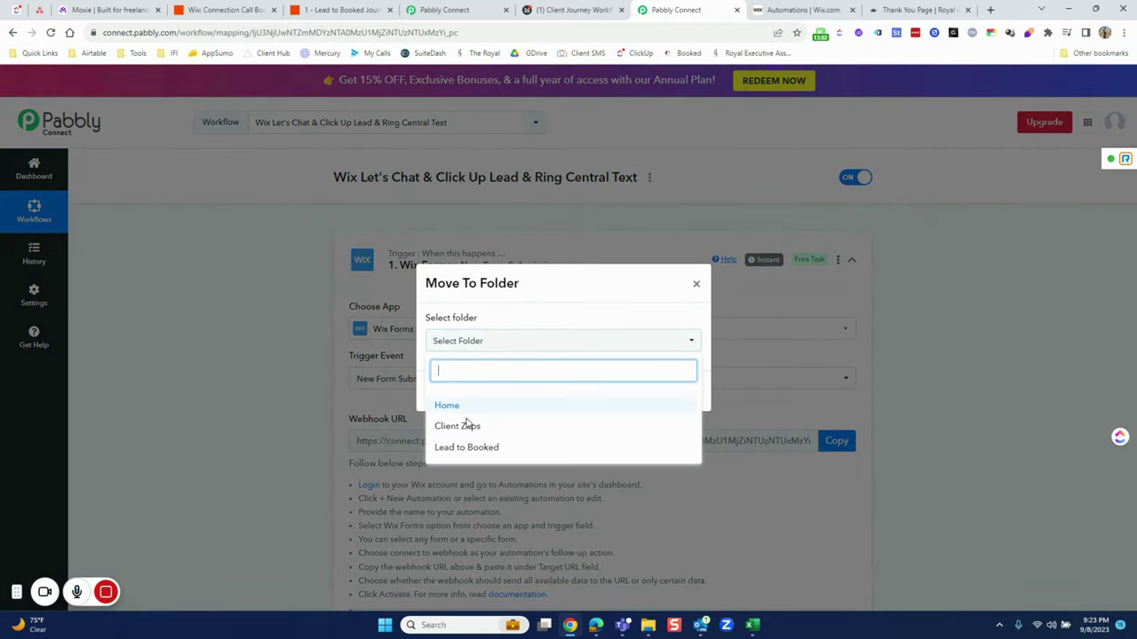
pyautogui.click(506, 448)
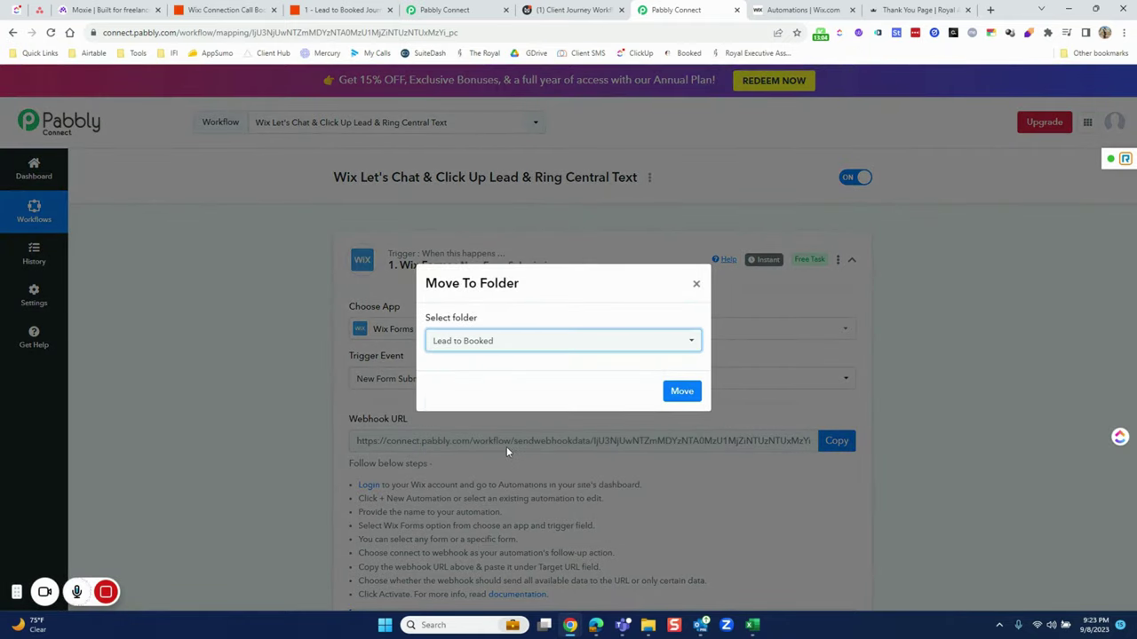
pyautogui.click(676, 395)
pyautogui.click(573, 385)
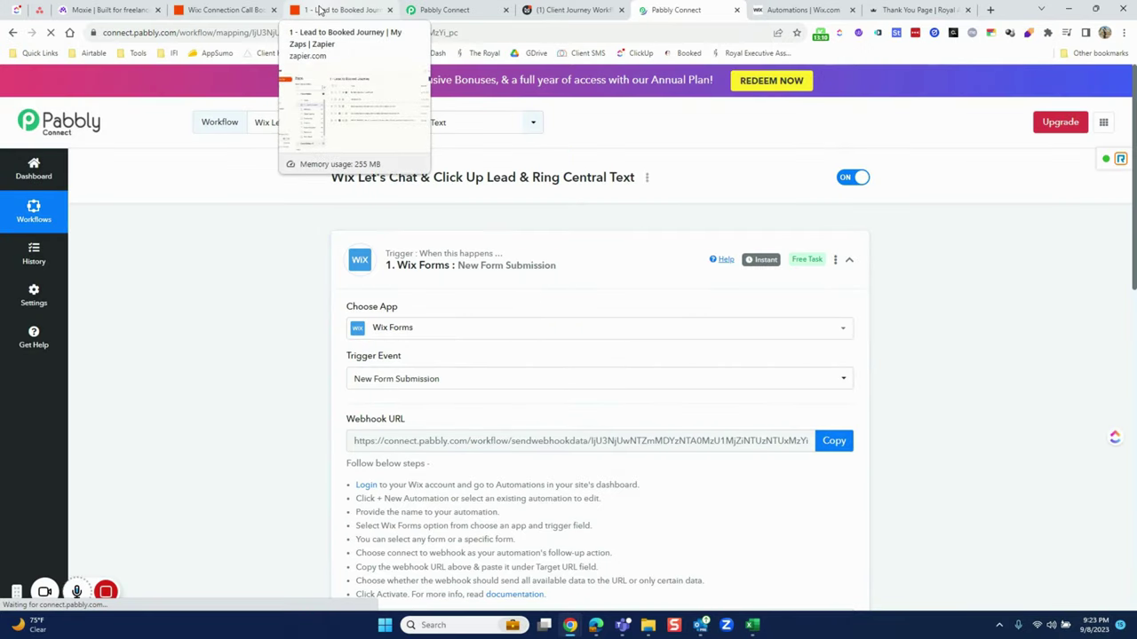
# Step: Switch to Zapier's 1 - Lead to Booked Journey folder
pyautogui.click(324, 9)
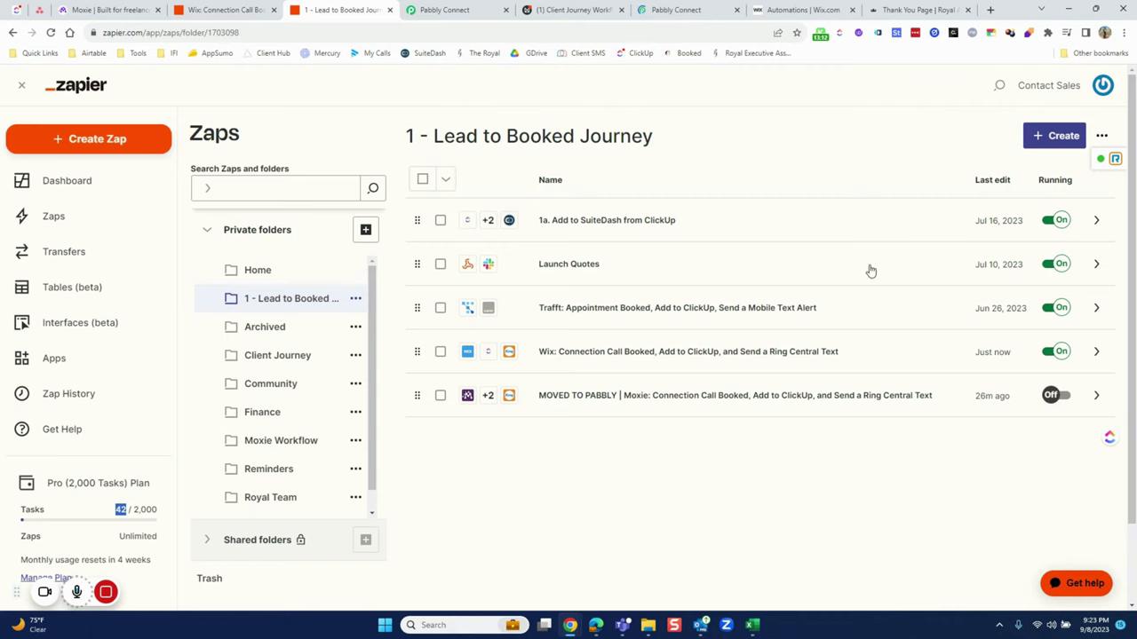
pyautogui.click(1094, 351)
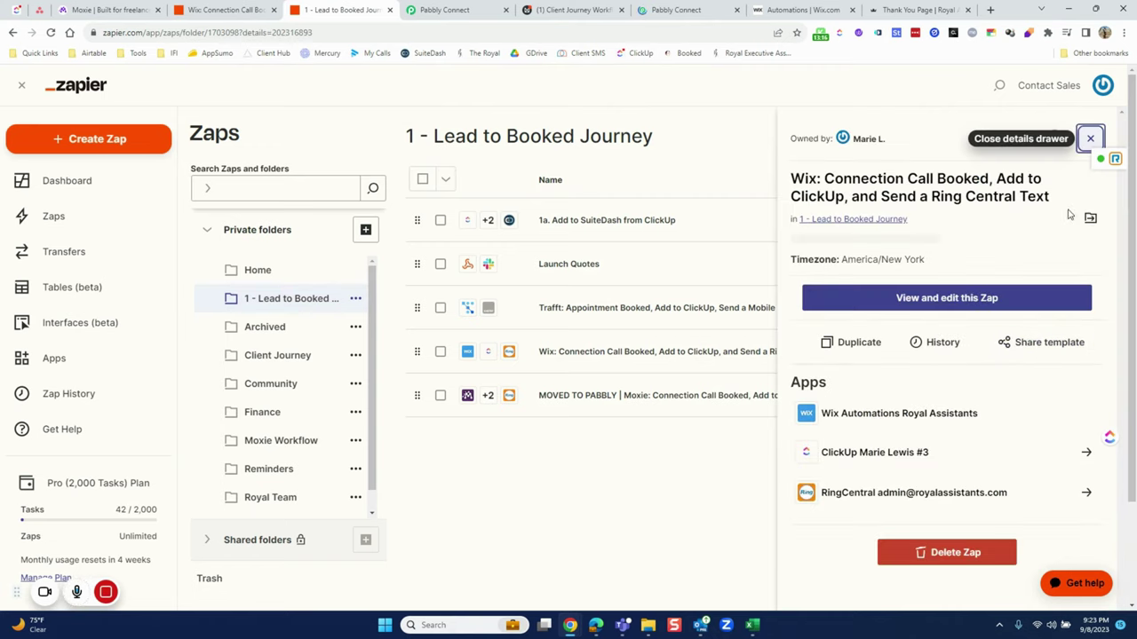
pyautogui.click(1090, 190)
pyautogui.press('Home')
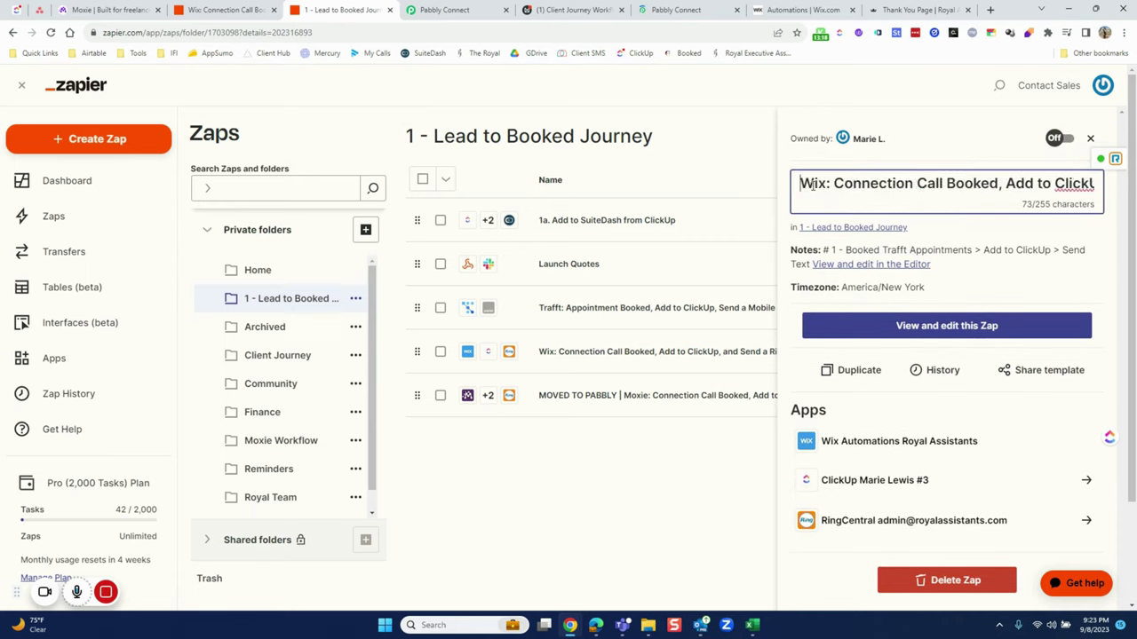
pyautogui.write('MTP |')
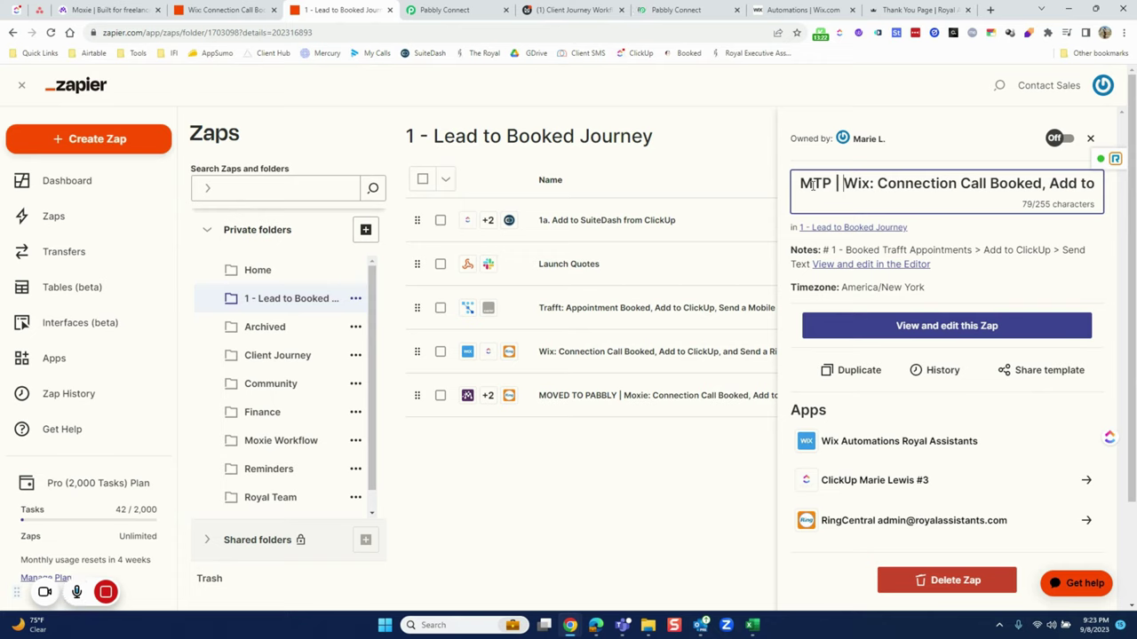
pyautogui.click(665, 482)
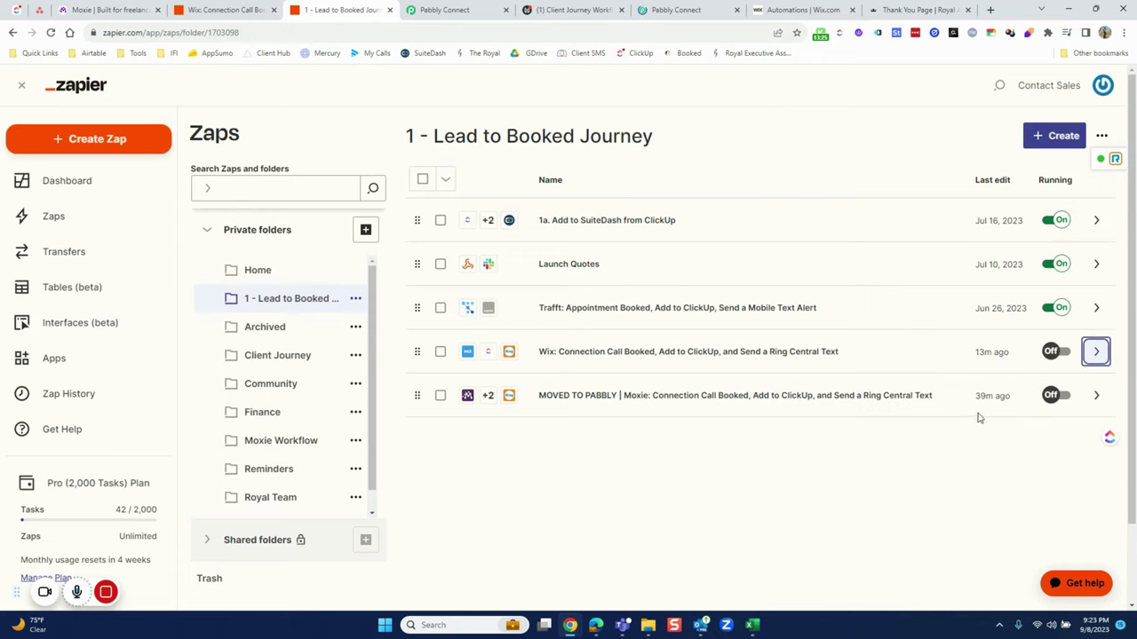
# Step: Rename the Wix Zap as "MTP | Wix: Connection Call Booked, Add to ClickUp, and Send a Ring Central Text" and close its details
pyautogui.click(1096, 352)
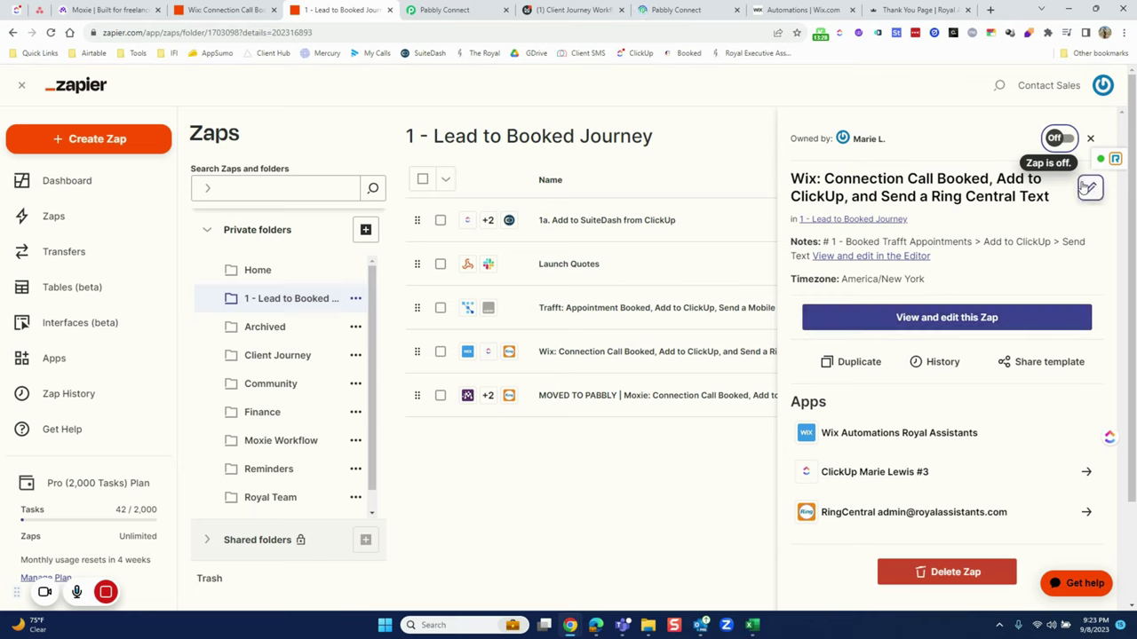
pyautogui.click(1086, 188)
pyautogui.press('Home')
pyautogui.write('MTP |')
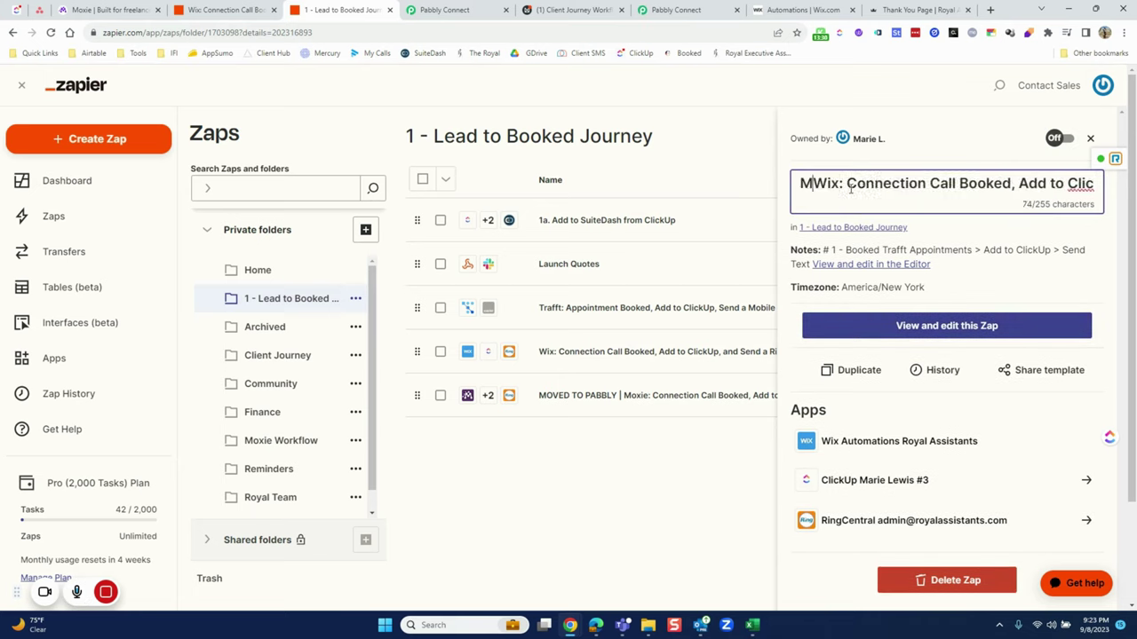
pyautogui.press('Return')
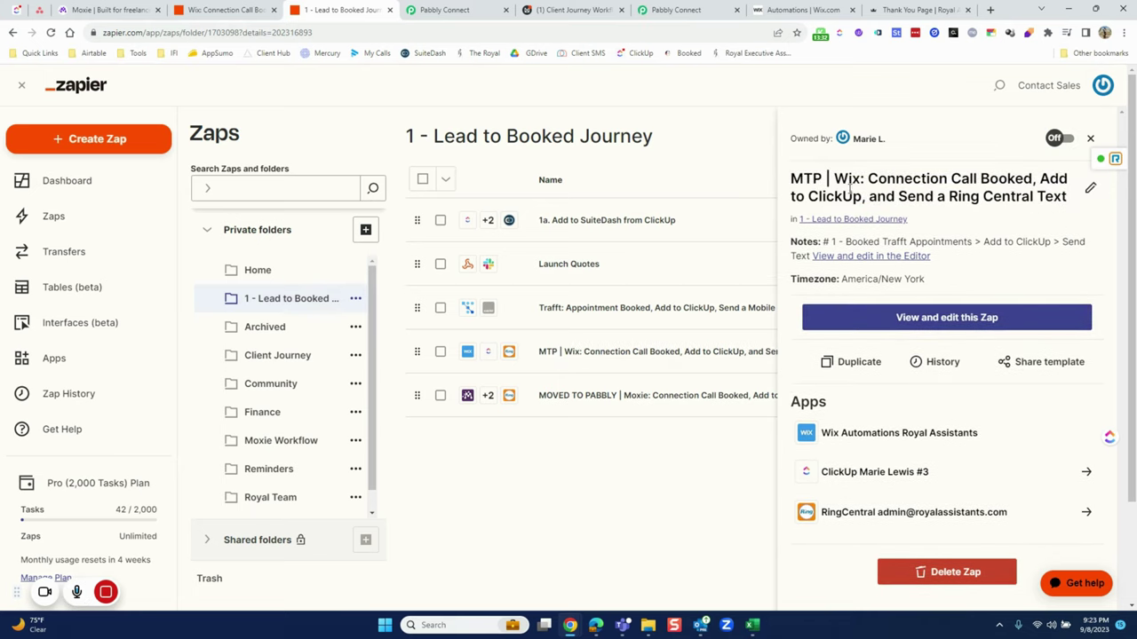
pyautogui.click(577, 465)
pyautogui.click(1096, 397)
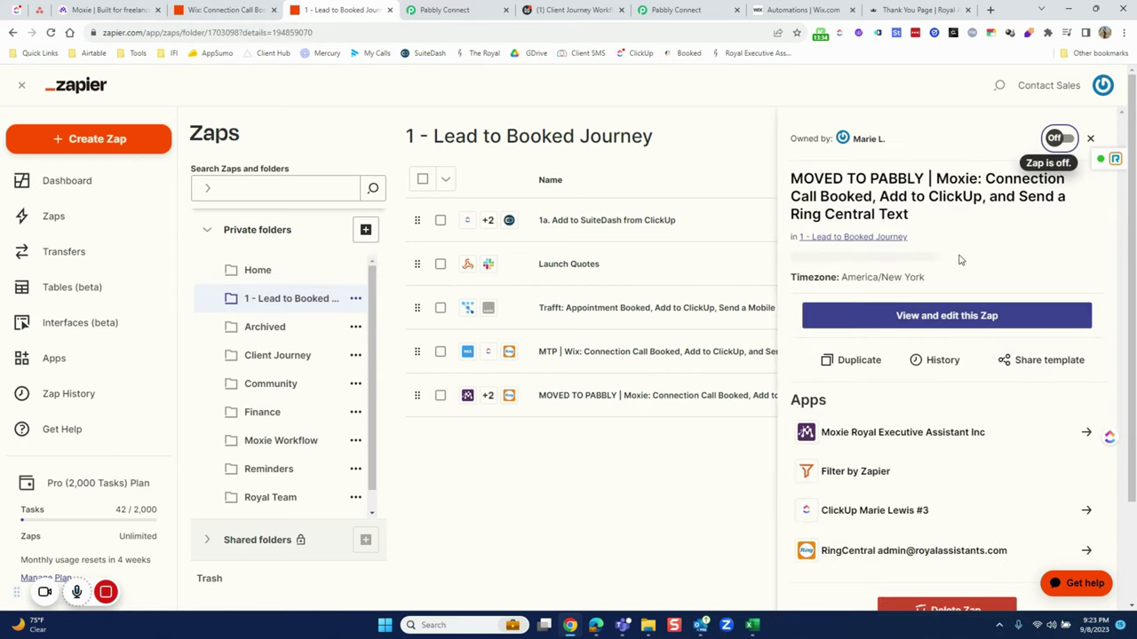
pyautogui.hotkey('ctrl', 'a')
pyautogui.press('Escape')
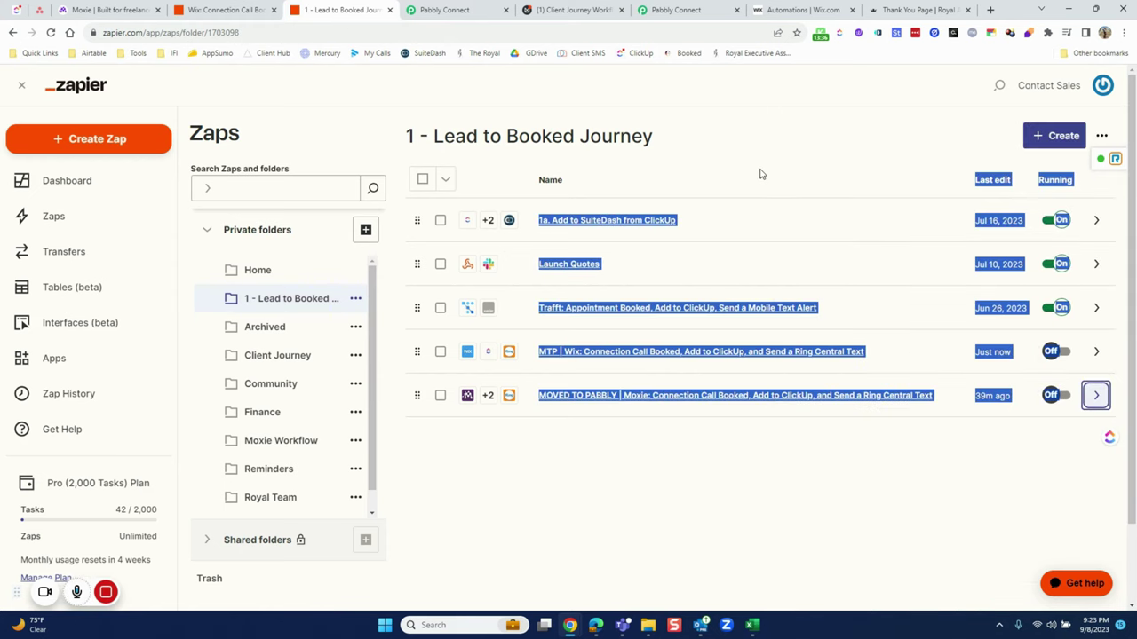
# Step: Shorten the Moxie Zap's name prefix to "MTP", keeping the rest of the name, and close its details
pyautogui.click(1096, 396)
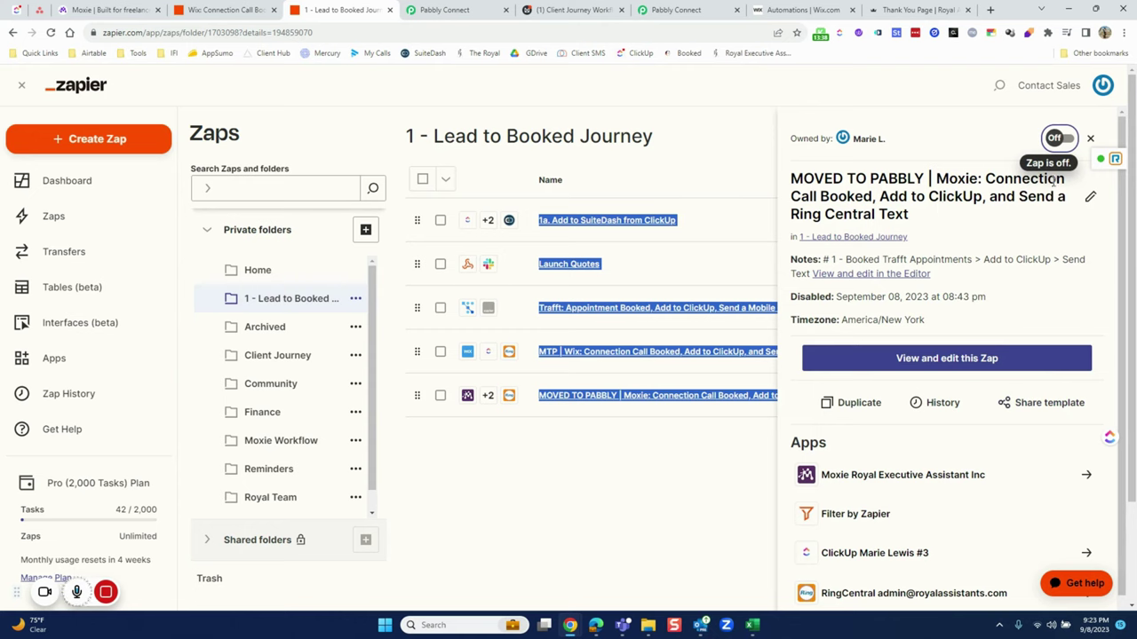
pyautogui.click(1092, 197)
pyautogui.hotkey('ctrl', 'a')
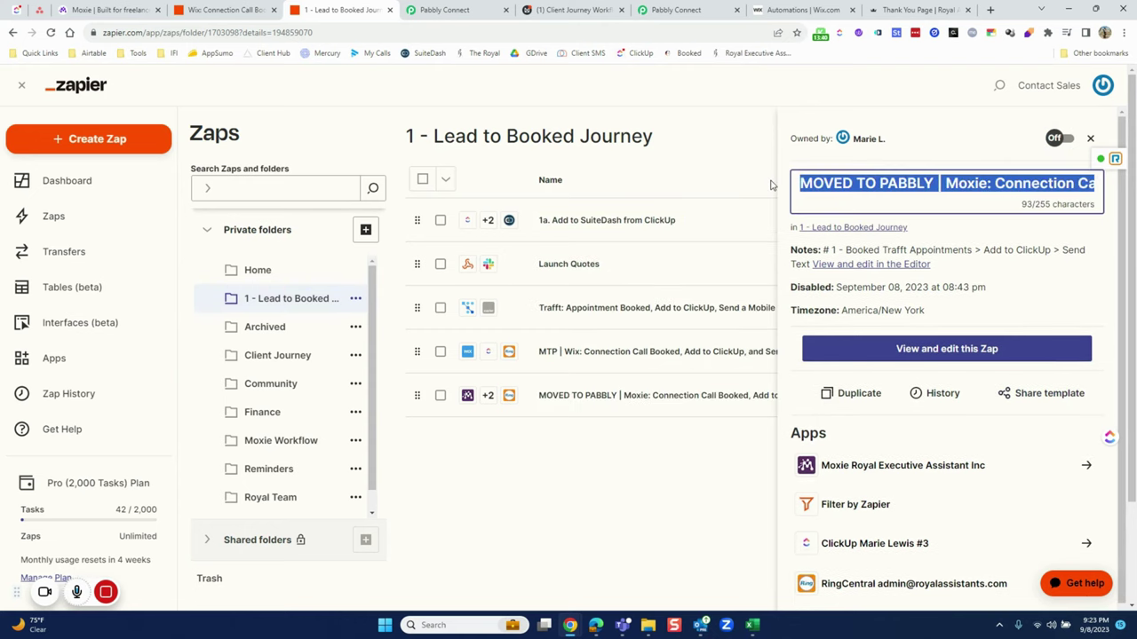
pyautogui.press('Escape')
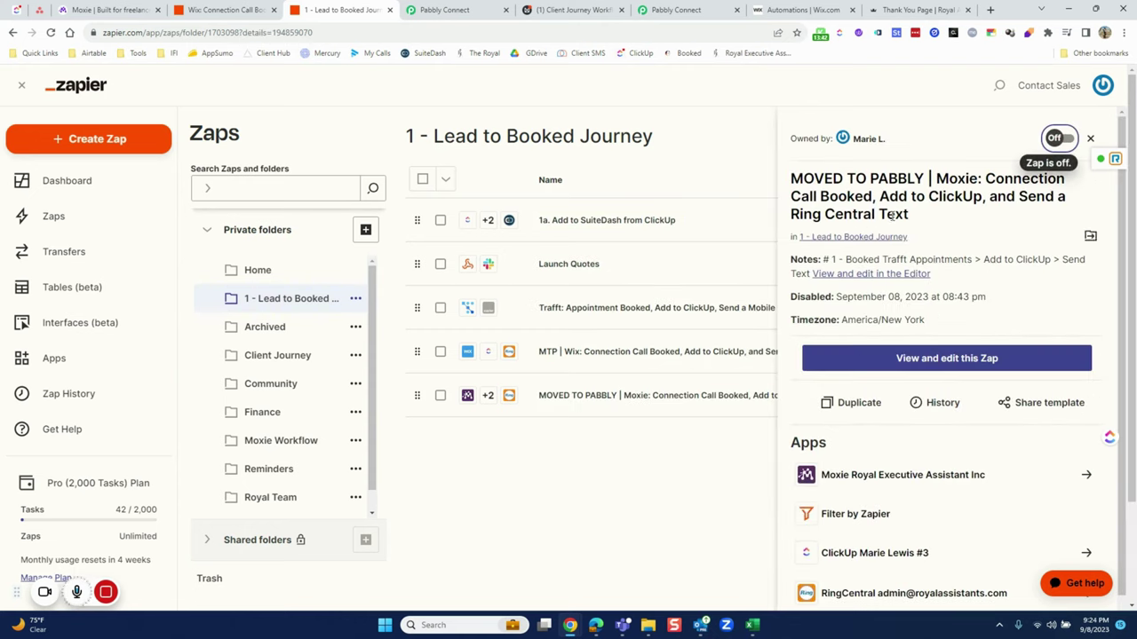
pyautogui.click(1089, 196)
pyautogui.moveTo(865, 185); pyautogui.dragTo(801, 184)
pyautogui.click(860, 184)
pyautogui.click(886, 184)
pyautogui.moveTo(886, 184); pyautogui.dragTo(810, 178)
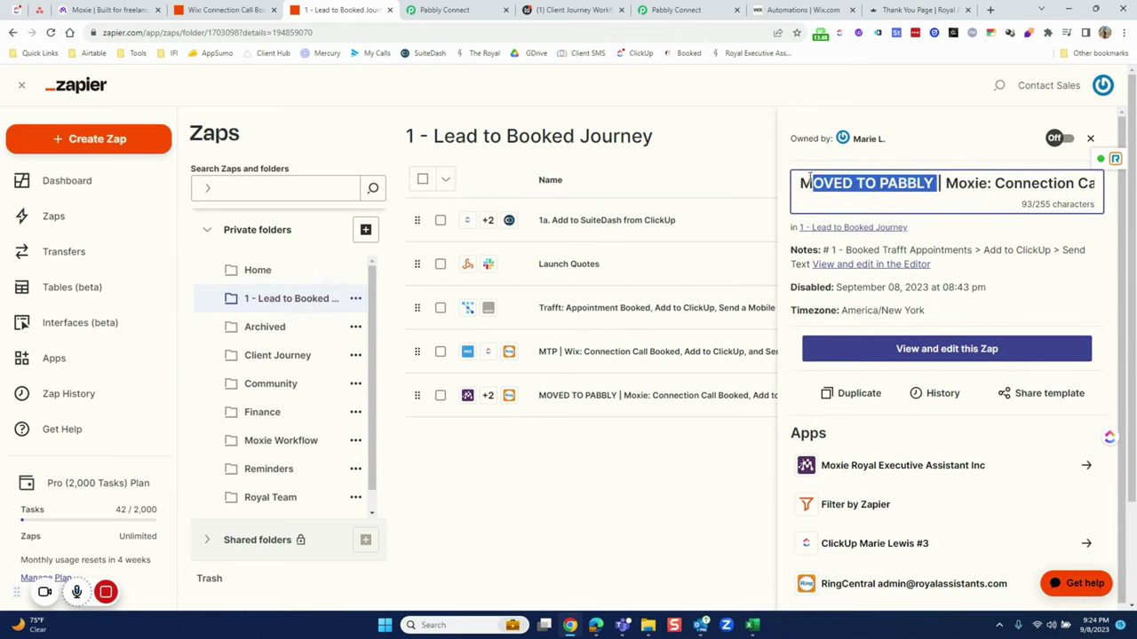
pyautogui.write('TP')
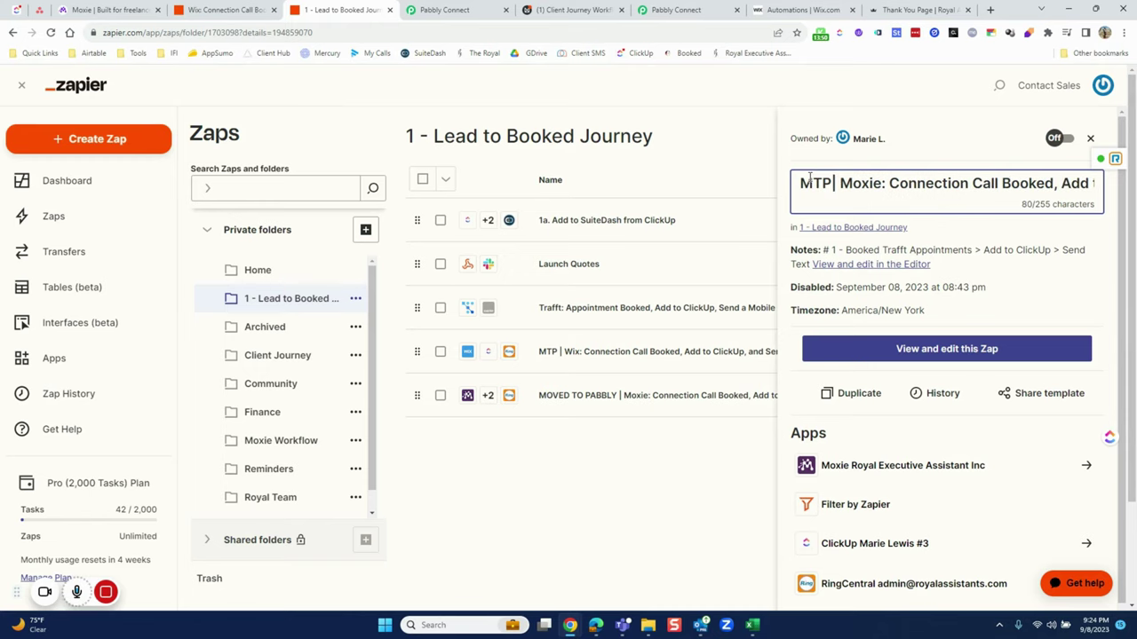
pyautogui.press('Return')
pyautogui.click(640, 518)
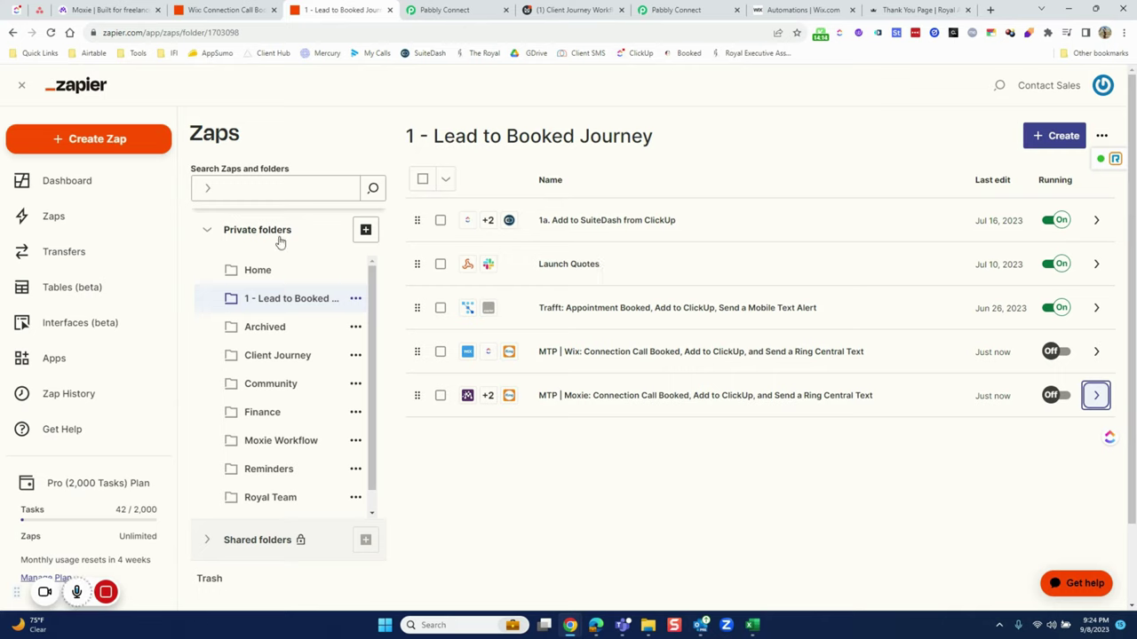
# Step: Open the Client Journey folder and look through its list of Zaps
pyautogui.click(300, 357)
pyautogui.scroll(-3, 629, 325)
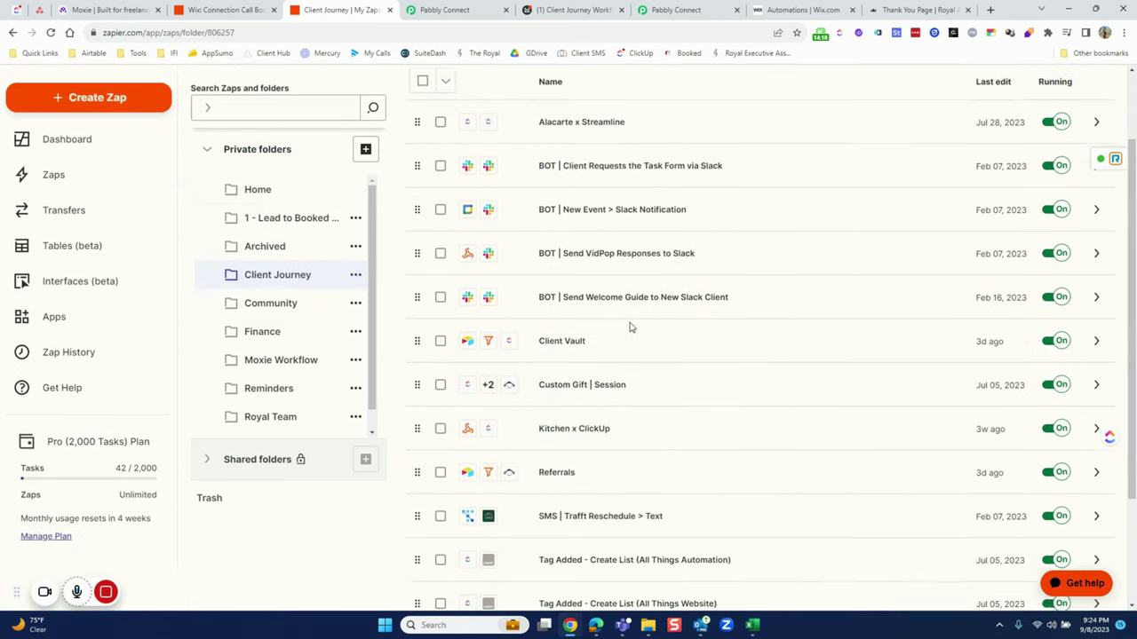
pyautogui.scroll(4, 630, 325)
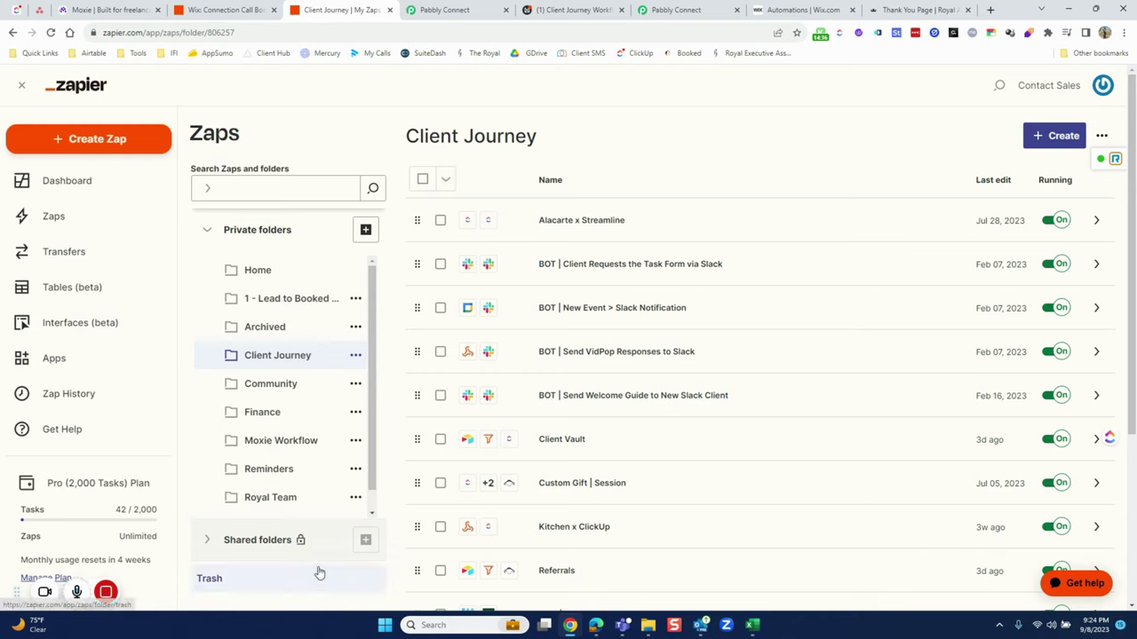
pyautogui.moveTo(107, 594)
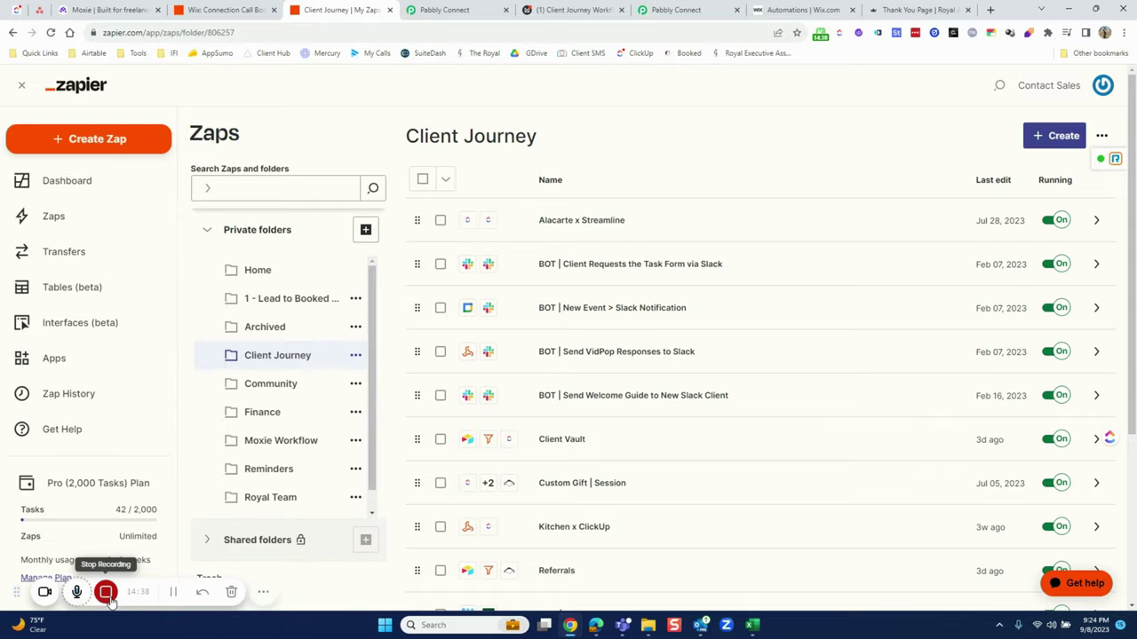